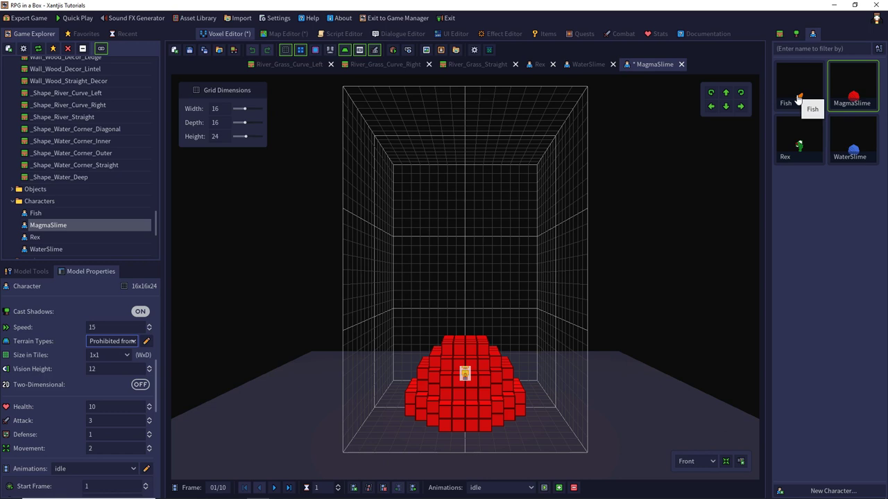
Save the MagmaSlime character, then open the Fish character model and view it from the side.
{"action": "left_click_drag", "start_coordinate": [798, 99], "coordinate": [184, 272]}
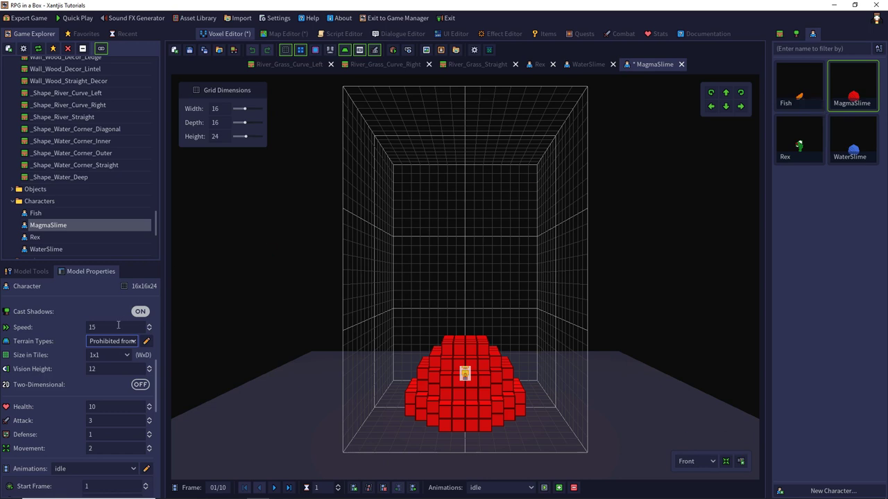
{"action": "left_click", "coordinate": [190, 49]}
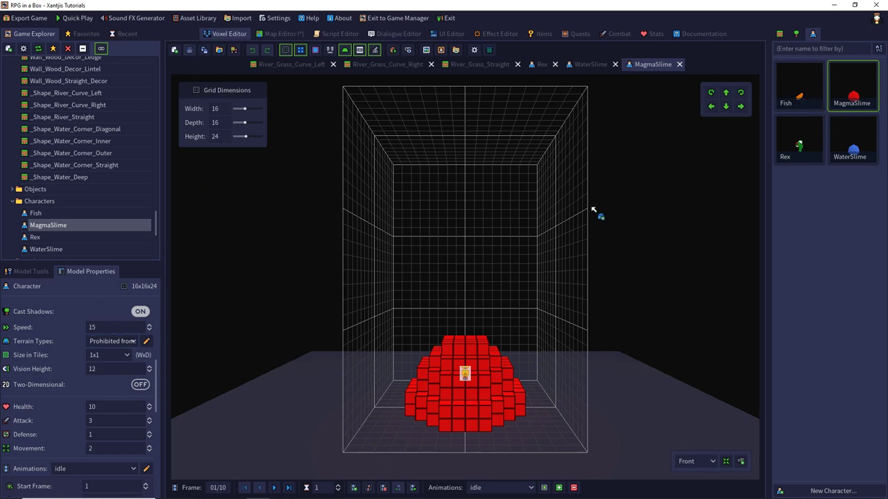
{"action": "left_click", "coordinate": [806, 93]}
{"action": "middle_click_drag", "start_coordinate": [602, 367], "coordinate": [467, 296]}
{"action": "right_click_drag", "start_coordinate": [466, 298], "coordinate": [730, 344]}
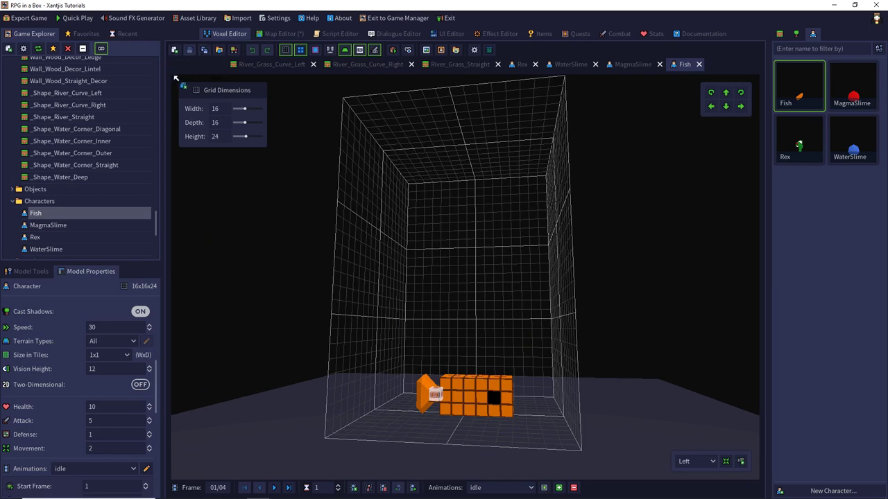
Go back to the Xantji's House map and start a new game in a test play.
{"action": "left_click", "coordinate": [284, 34]}
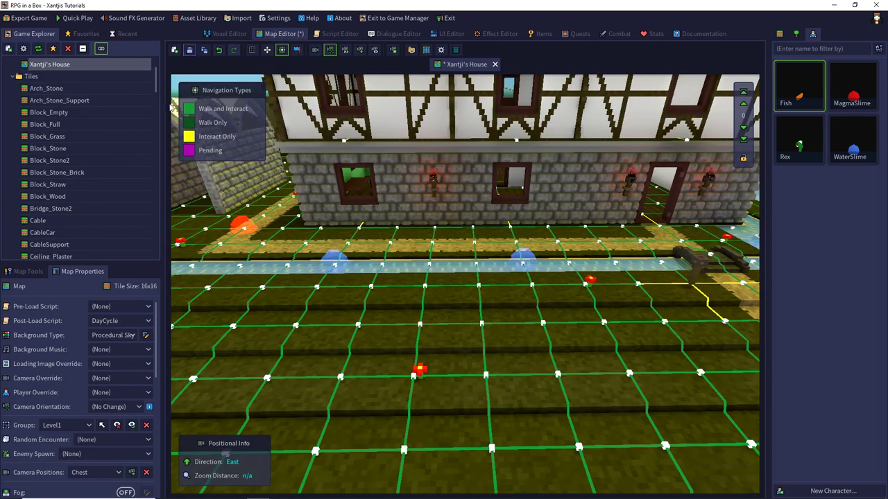
{"action": "key", "text": "F5"}
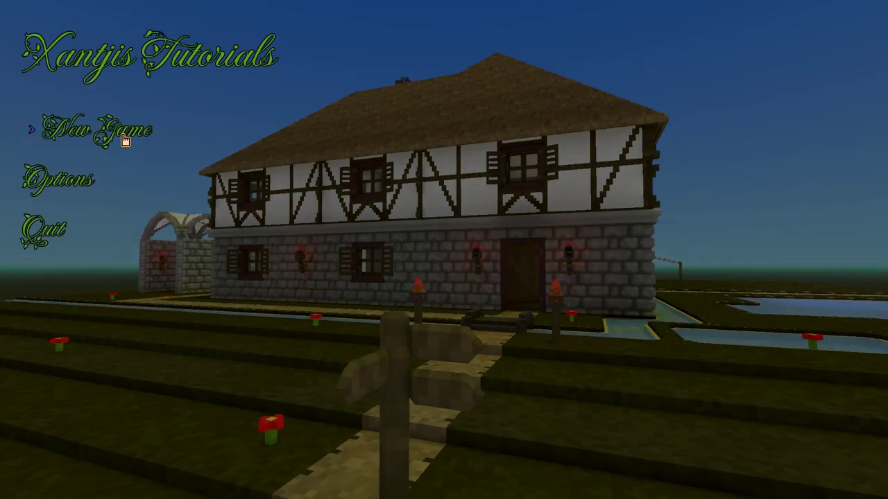
{"action": "left_click", "coordinate": [122, 138]}
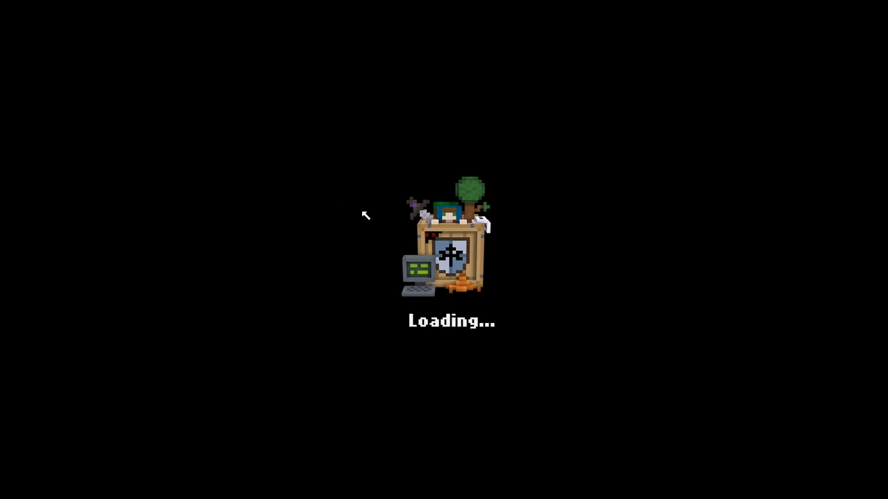
Walk the player across the bridge and along the path beside the house, then quit the test game.
{"action": "key", "text": "d"}
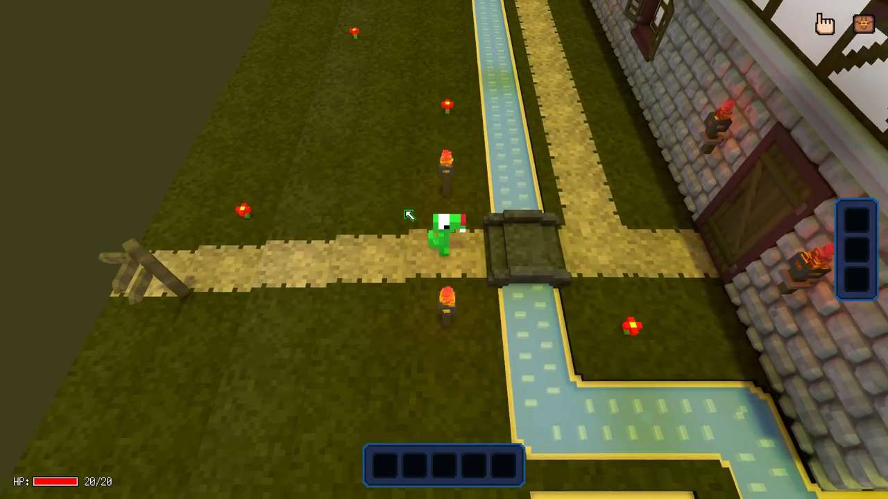
{"action": "key", "text": "d"}
{"action": "key", "text": "s"}
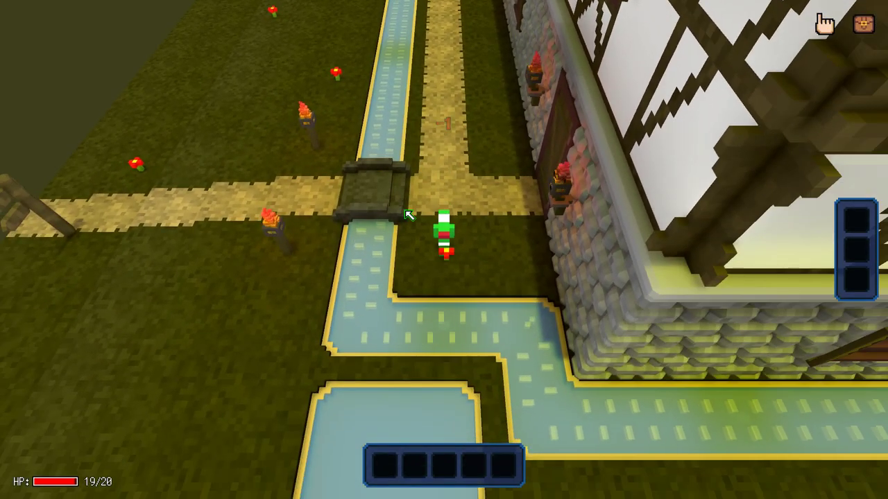
{"action": "key", "text": "w"}
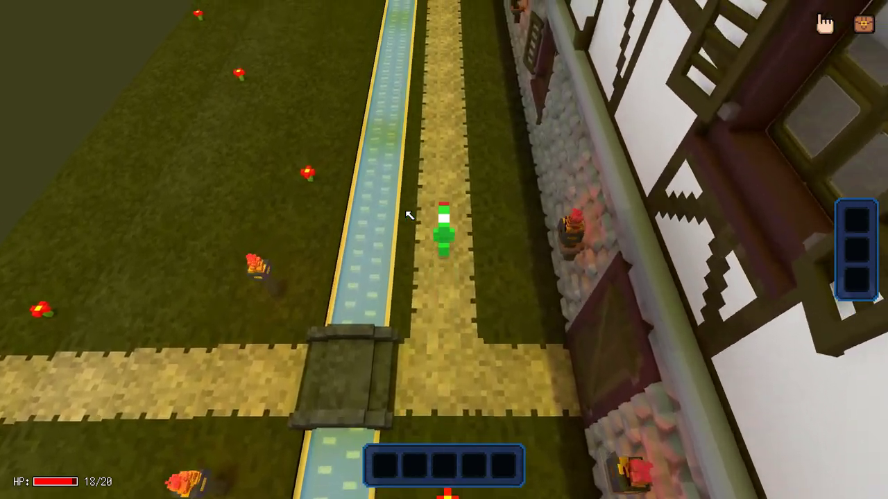
{"action": "key", "text": "w"}
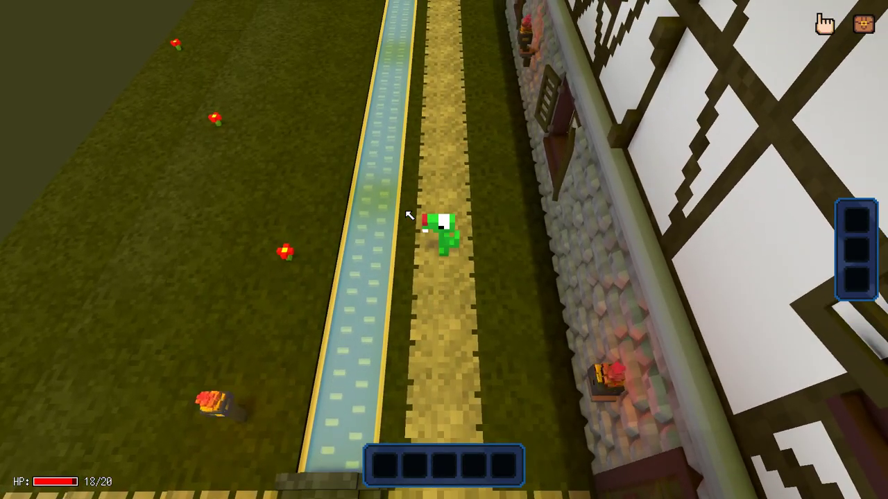
{"action": "key", "text": "s"}
{"action": "key", "text": "Escape"}
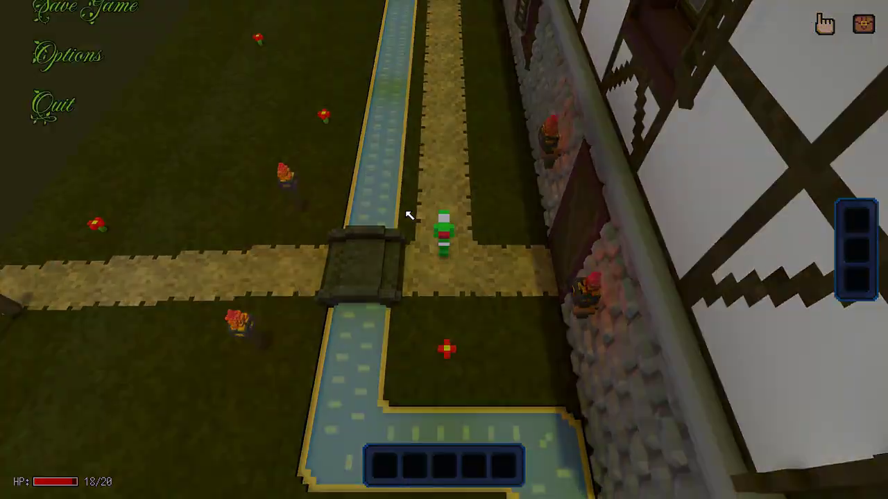
{"action": "left_click", "coordinate": [119, 213]}
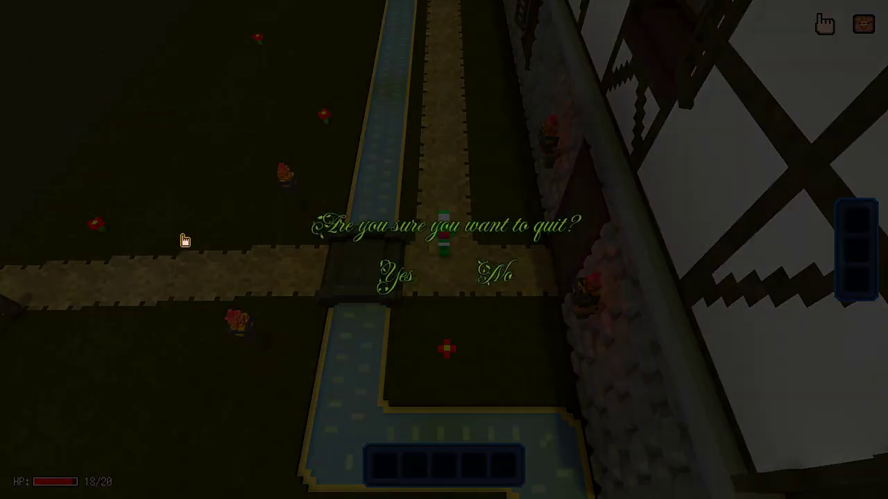
{"action": "left_click", "coordinate": [400, 278]}
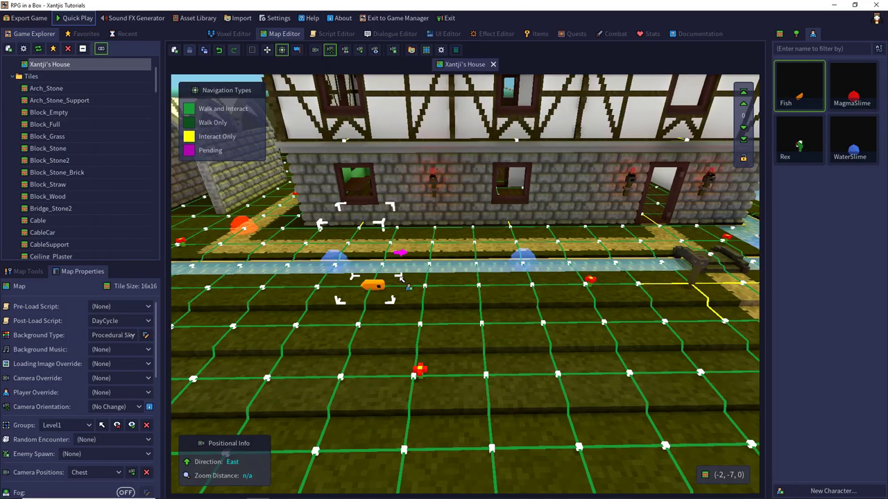
Set the map's player override to WaterSlime and save the map.
{"action": "left_click", "coordinate": [850, 143]}
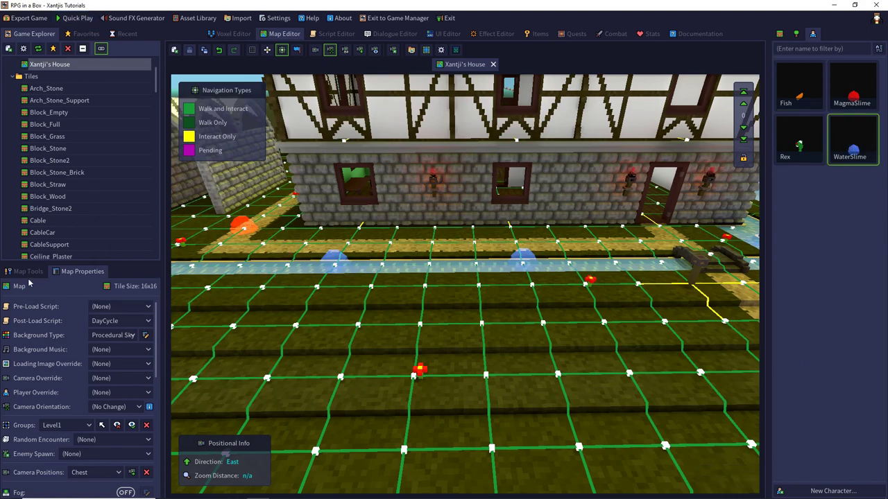
{"action": "middle_click_drag", "start_coordinate": [270, 258], "coordinate": [214, 221]}
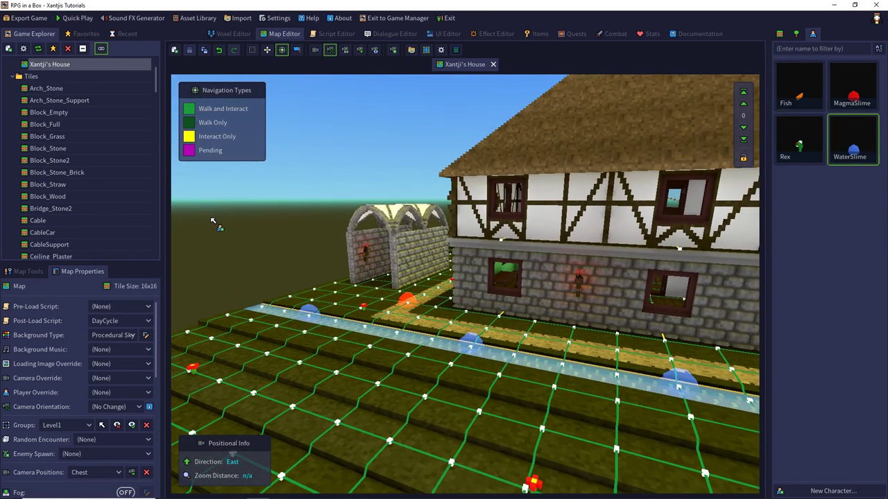
{"action": "left_click", "coordinate": [118, 393]}
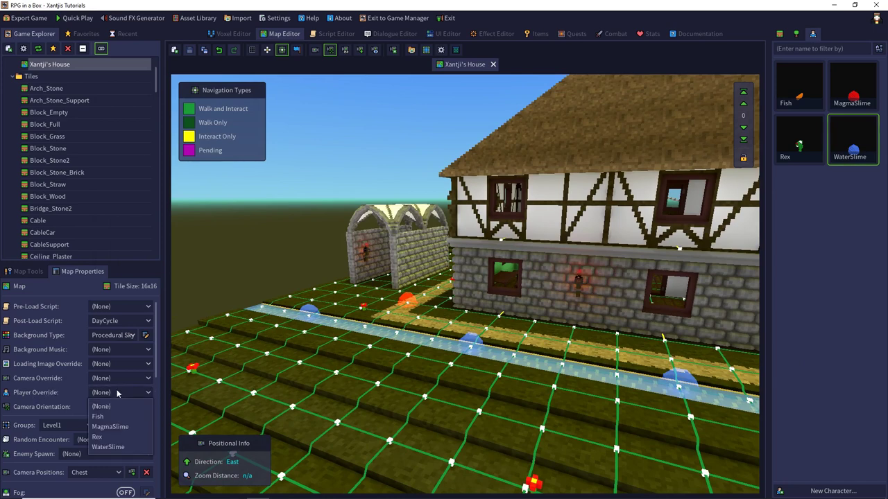
{"action": "left_click", "coordinate": [132, 437]}
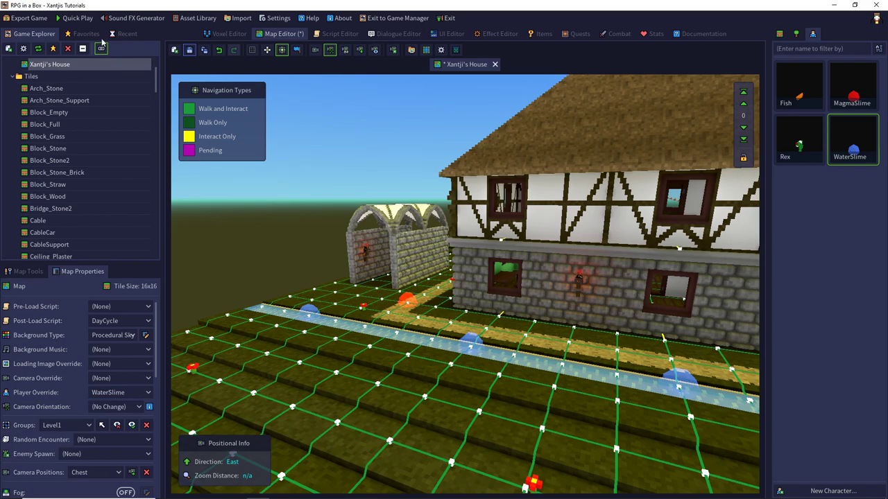
{"action": "key", "text": "ctrl+s"}
Test play a new game, moving the WaterSlime player over the bridge and toward the river bend by the house corner.
{"action": "left_click", "coordinate": [83, 20]}
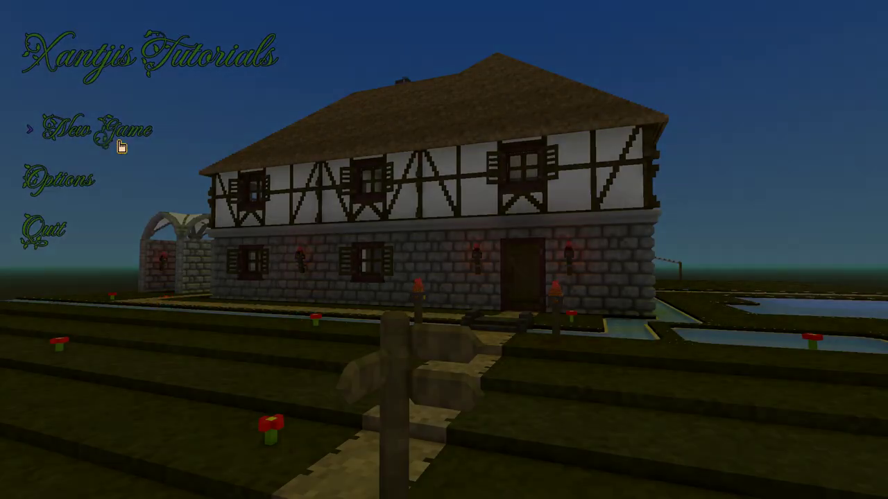
{"action": "left_click", "coordinate": [118, 141]}
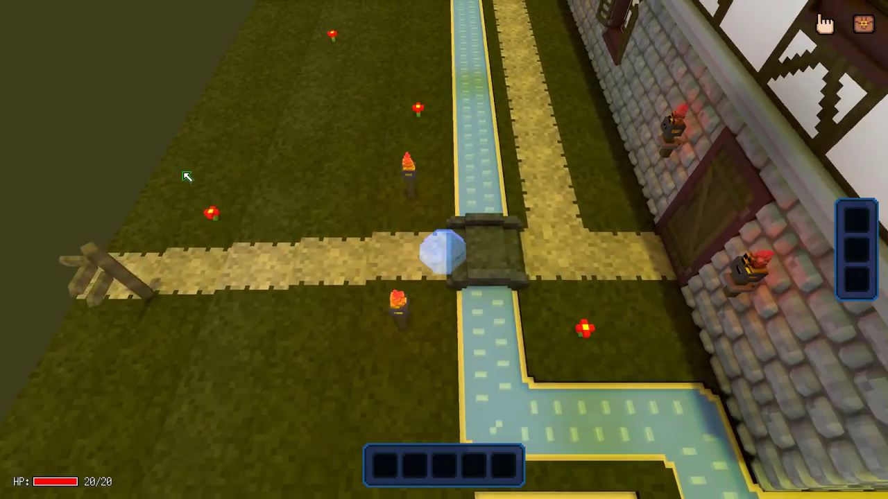
{"action": "key", "text": "d"}
{"action": "key", "text": "s"}
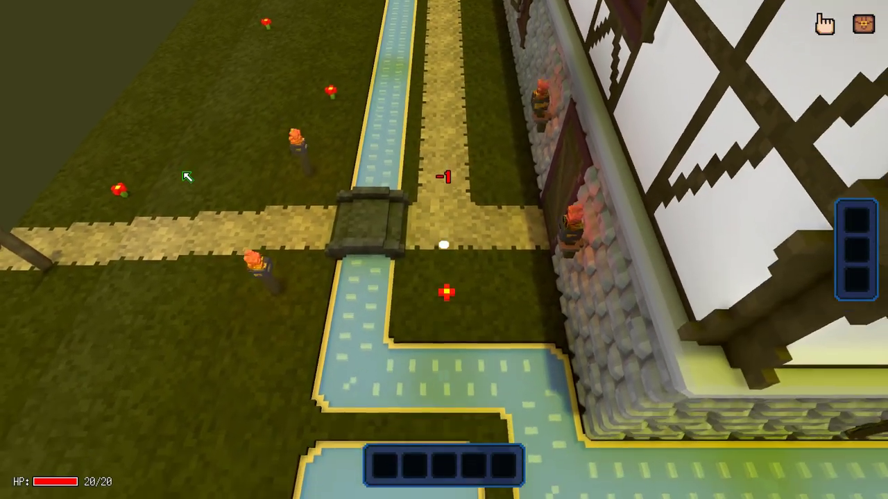
{"action": "key", "text": "s"}
{"action": "key", "text": "d"}
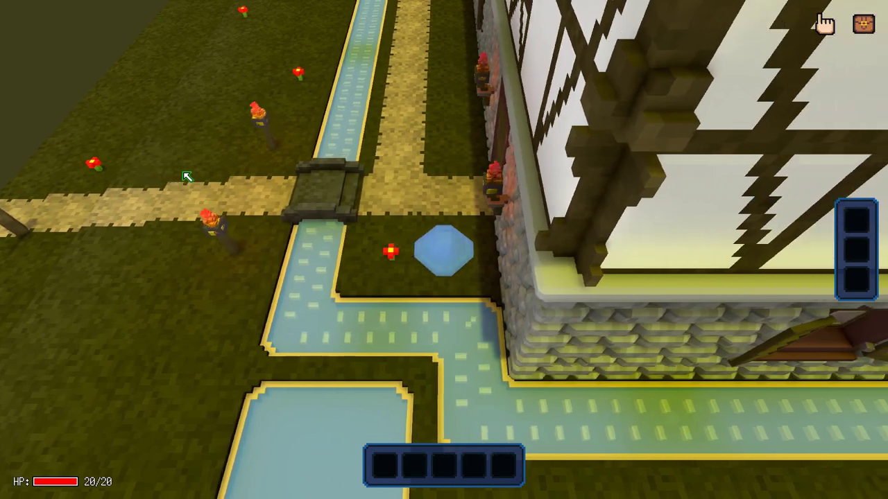
{"action": "key", "text": "s"}
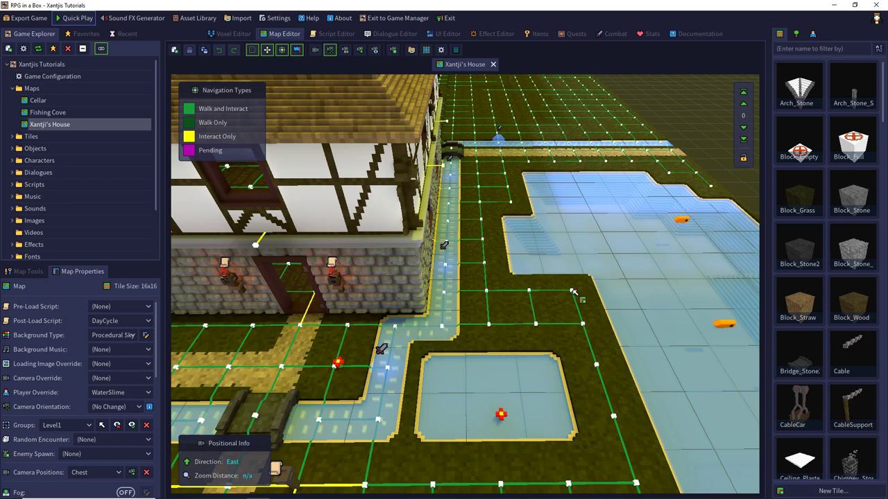
Add Walk and Interact navigation across the small pond and connect it to the surrounding grass.
{"action": "middle_click_drag", "start_coordinate": [573, 292], "coordinate": [568, 327]}
{"action": "scroll", "coordinate": [569, 326], "scroll_direction": "down", "scroll_amount": 3}
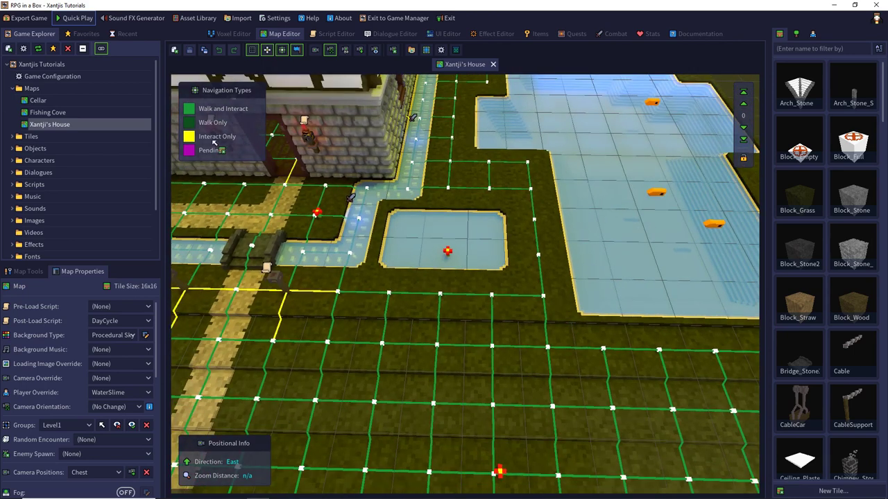
{"action": "left_click", "coordinate": [189, 109]}
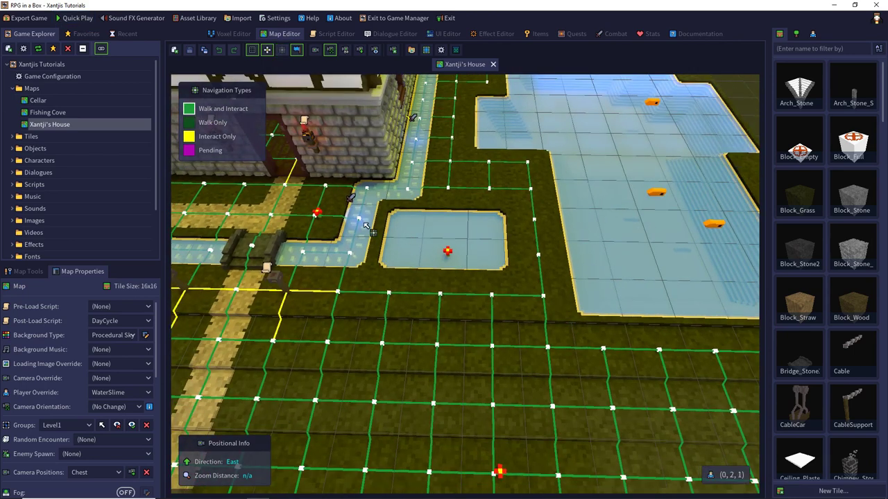
{"action": "mouse_move", "coordinate": [533, 222]}
{"action": "left_mouse_down"}
{"action": "mouse_move", "coordinate": [392, 226]}
{"action": "mouse_move", "coordinate": [444, 224]}
{"action": "mouse_move", "coordinate": [393, 257]}
{"action": "mouse_move", "coordinate": [411, 233]}
{"action": "mouse_move", "coordinate": [367, 259]}
{"action": "left_mouse_up"}
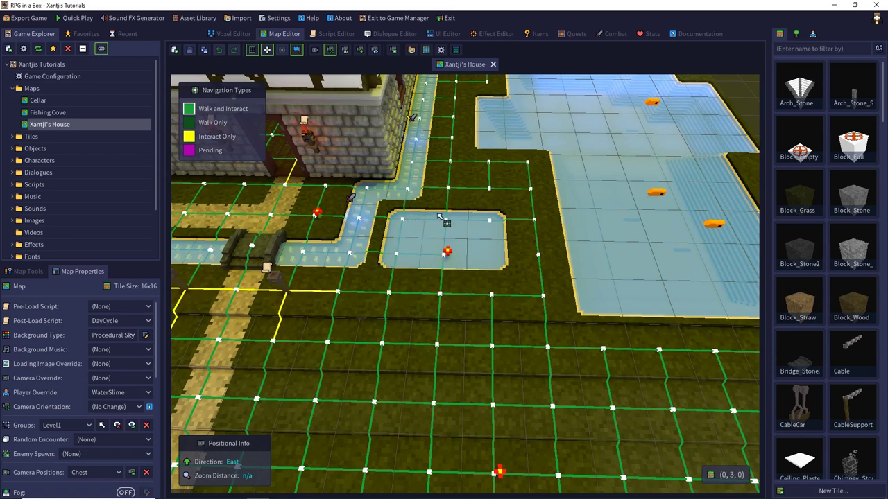
{"action": "mouse_move", "coordinate": [437, 214]}
{"action": "left_mouse_down"}
{"action": "mouse_move", "coordinate": [489, 188]}
{"action": "mouse_move", "coordinate": [490, 297]}
{"action": "mouse_move", "coordinate": [449, 257]}
{"action": "mouse_move", "coordinate": [533, 259]}
{"action": "left_mouse_up"}
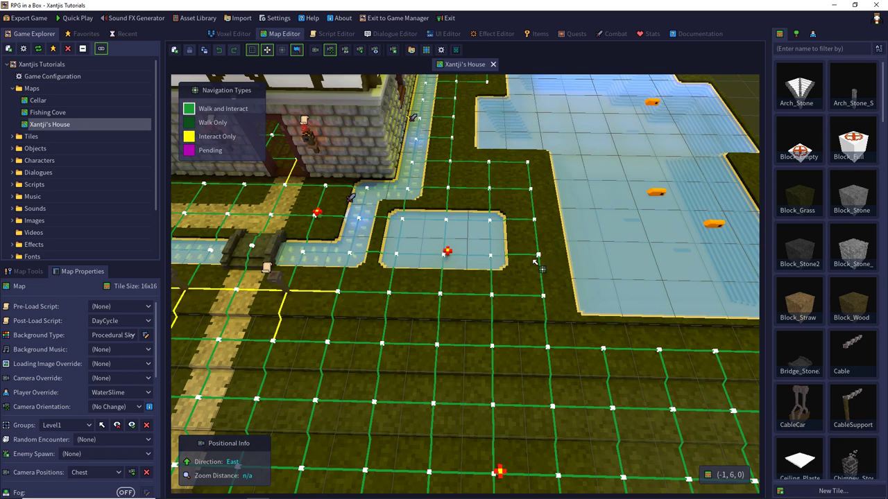
Fill the whole large lake with Walk and Interact navigation, connecting it to the surrounding shore.
{"action": "key", "text": "d"}
{"action": "mouse_move", "coordinate": [355, 296]}
{"action": "left_mouse_down"}
{"action": "mouse_move", "coordinate": [637, 299]}
{"action": "mouse_move", "coordinate": [617, 317]}
{"action": "mouse_move", "coordinate": [496, 347]}
{"action": "mouse_move", "coordinate": [459, 326]}
{"action": "mouse_move", "coordinate": [450, 304]}
{"action": "mouse_move", "coordinate": [401, 302]}
{"action": "left_mouse_up"}
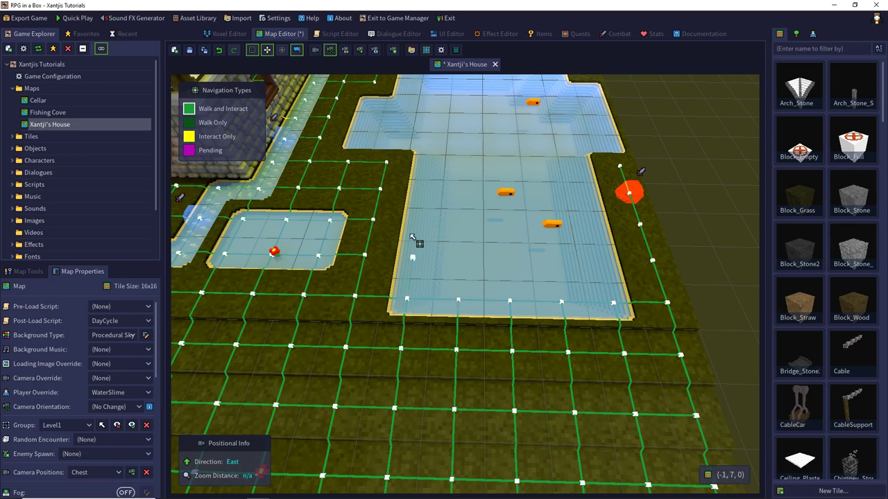
{"action": "mouse_move", "coordinate": [412, 238]}
{"action": "left_mouse_down"}
{"action": "mouse_move", "coordinate": [425, 170]}
{"action": "mouse_move", "coordinate": [606, 167]}
{"action": "mouse_move", "coordinate": [599, 293]}
{"action": "mouse_move", "coordinate": [612, 299]}
{"action": "mouse_move", "coordinate": [562, 247]}
{"action": "mouse_move", "coordinate": [507, 309]}
{"action": "mouse_move", "coordinate": [375, 252]}
{"action": "mouse_move", "coordinate": [649, 259]}
{"action": "left_mouse_up"}
{"action": "middle_click_drag", "start_coordinate": [466, 244], "coordinate": [310, 244]}
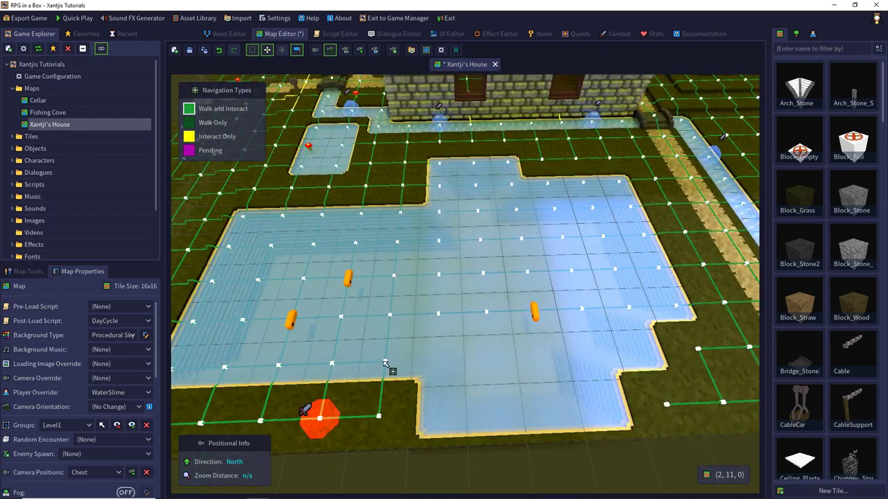
{"action": "left_click_drag", "start_coordinate": [386, 365], "coordinate": [388, 416]}
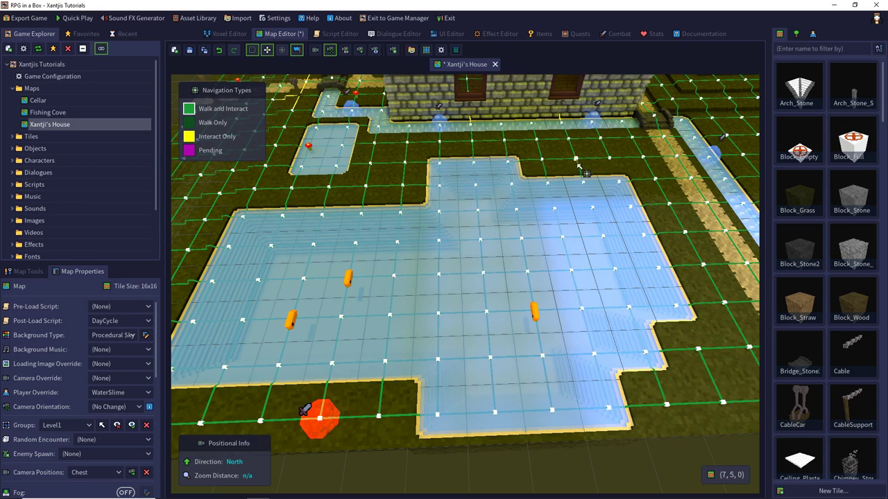
{"action": "scroll", "coordinate": [589, 251], "scroll_direction": "down", "scroll_amount": 1}
{"action": "key", "text": "d"}
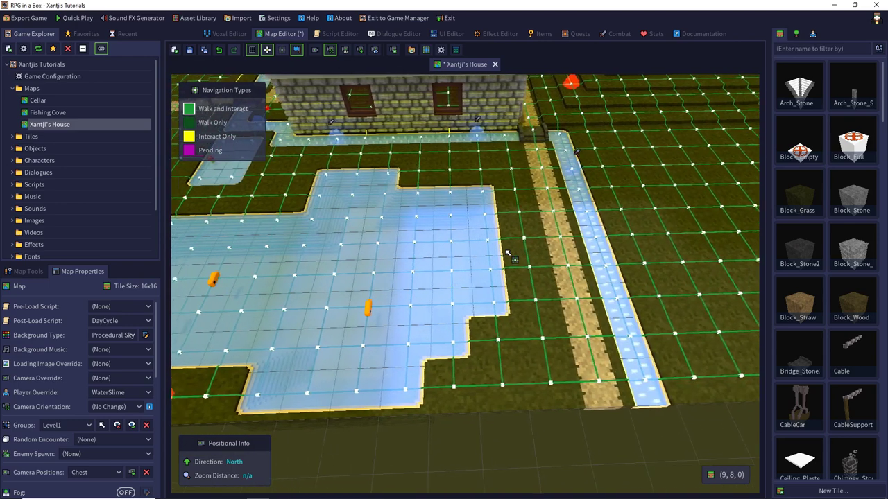
{"action": "key", "text": "a"}
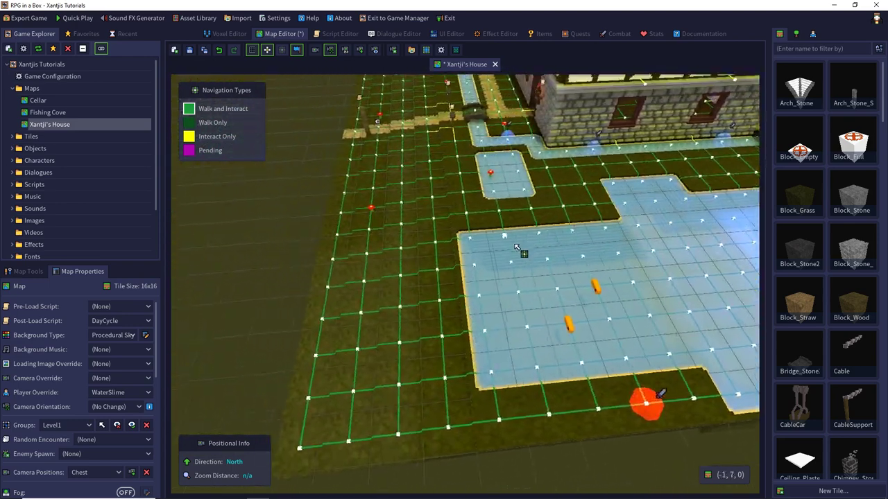
{"action": "middle_click_drag", "start_coordinate": [514, 245], "coordinate": [685, 222]}
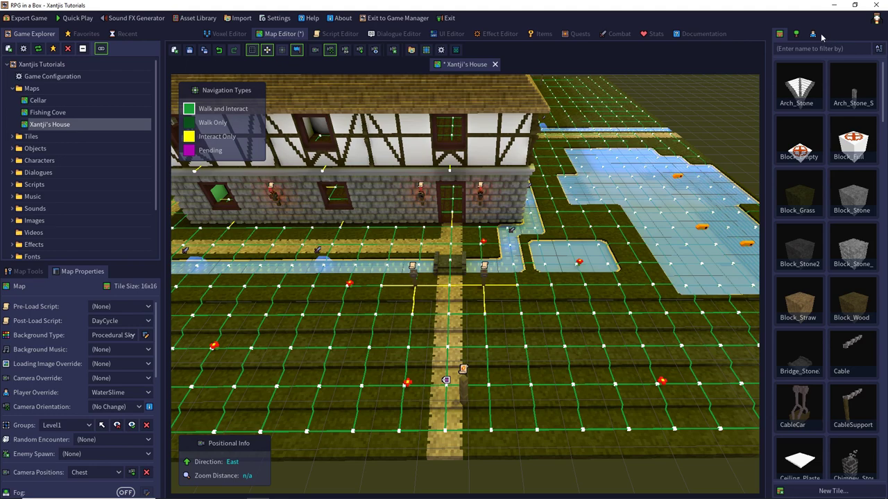
Open the Path_Sand_Corner tile, assign it a new terrain type named Dry, and save the tile.
{"action": "scroll", "coordinate": [817, 125], "scroll_direction": "down", "scroll_amount": 3}
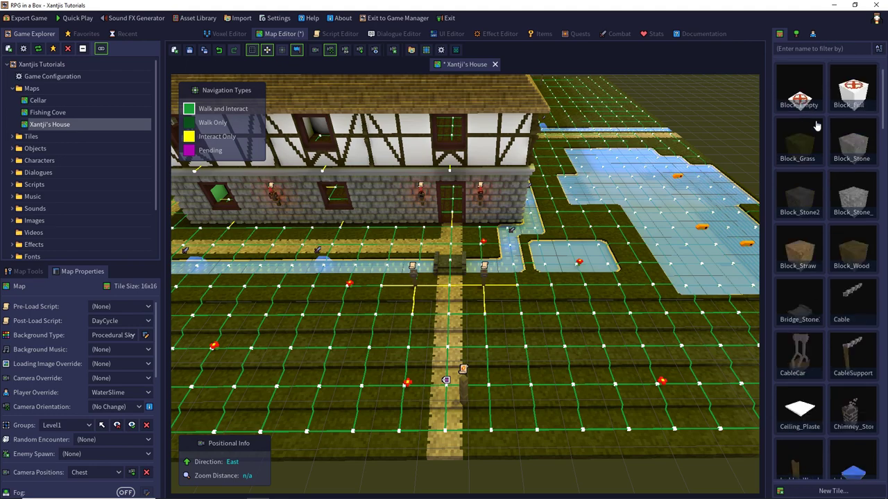
{"action": "scroll", "coordinate": [816, 125], "scroll_direction": "up", "scroll_amount": 3}
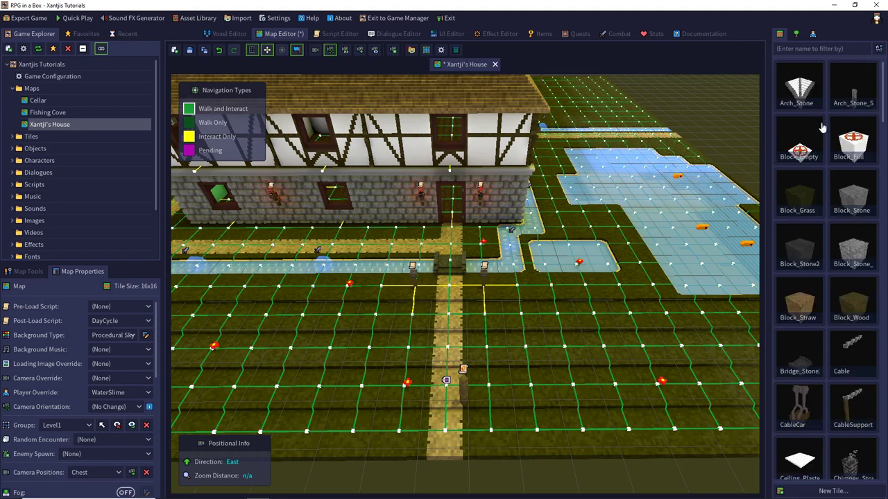
{"action": "scroll", "coordinate": [806, 227], "scroll_direction": "down", "scroll_amount": 2}
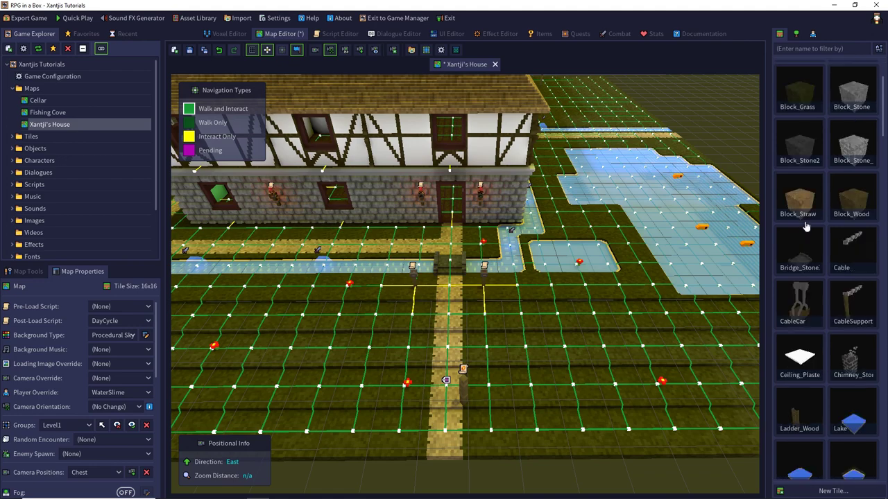
{"action": "scroll", "coordinate": [806, 227], "scroll_direction": "down", "scroll_amount": 3}
{"action": "scroll", "coordinate": [805, 227], "scroll_direction": "down", "scroll_amount": 2}
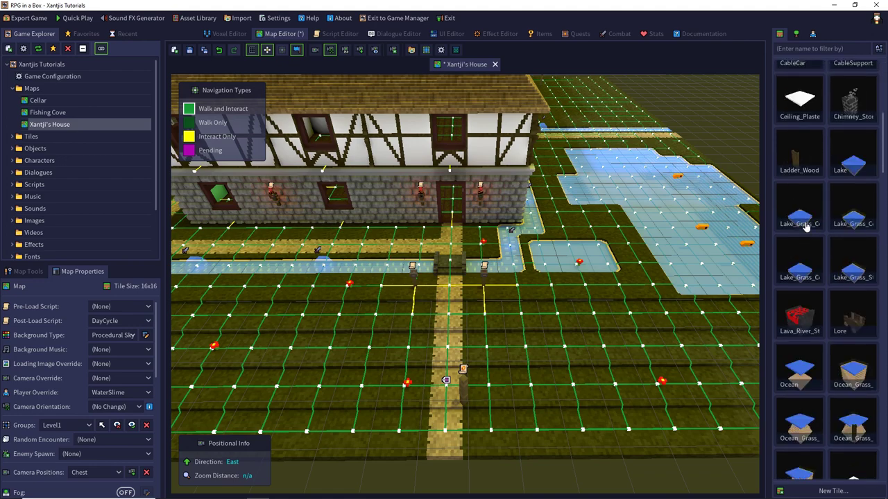
{"action": "scroll", "coordinate": [806, 227], "scroll_direction": "down", "scroll_amount": 4}
{"action": "scroll", "coordinate": [806, 254], "scroll_direction": "down", "scroll_amount": 3}
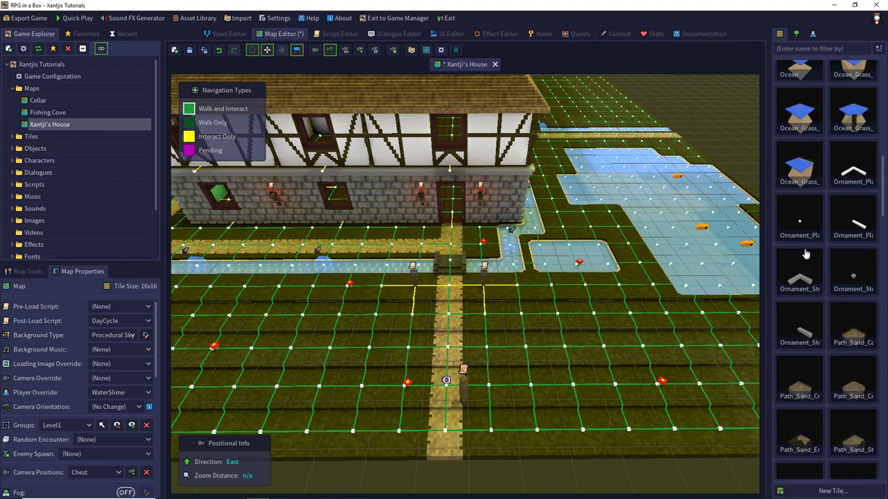
{"action": "double_click", "coordinate": [850, 281]}
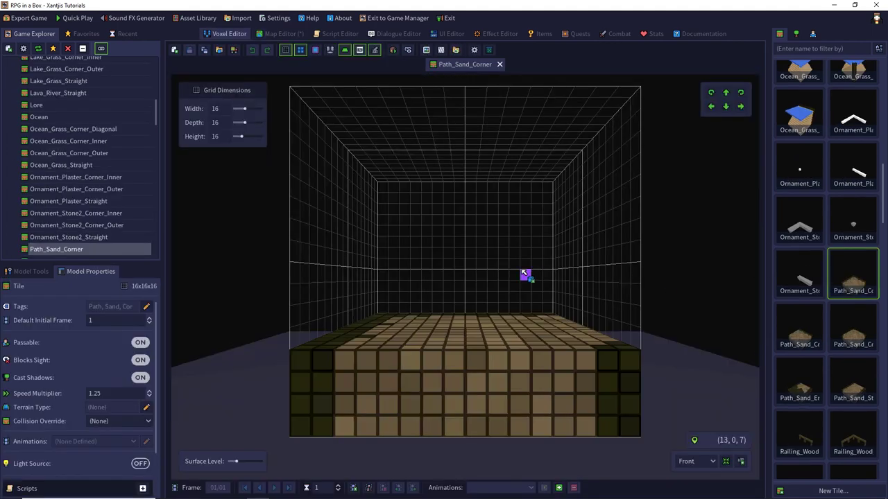
{"action": "left_click", "coordinate": [145, 407]}
{"action": "left_click", "coordinate": [498, 223]}
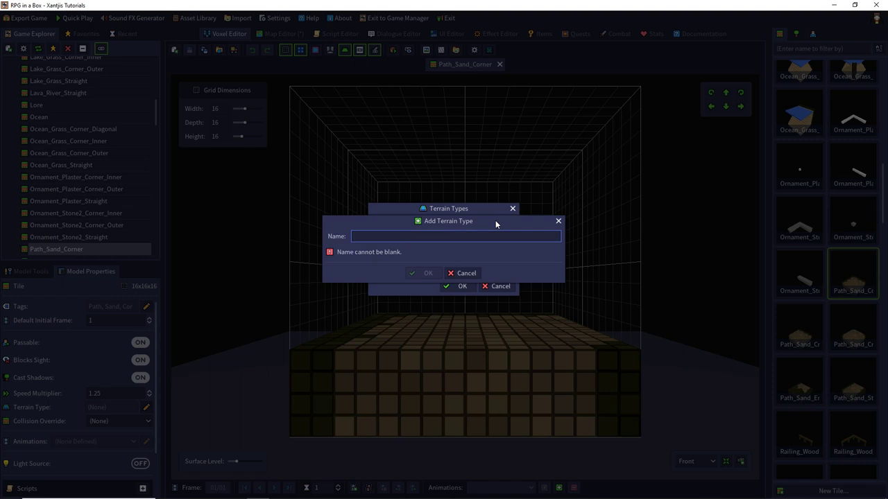
{"action": "type", "text": "Dry"}
{"action": "key", "text": "Return"}
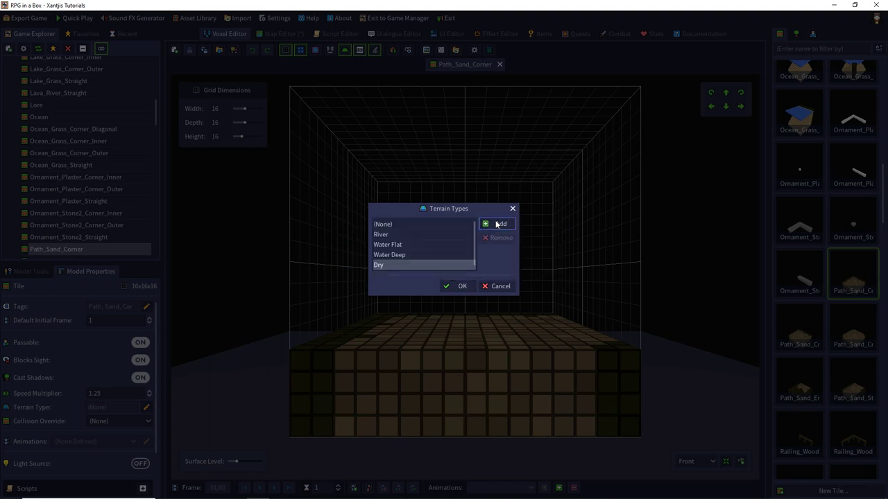
{"action": "left_click", "coordinate": [459, 286]}
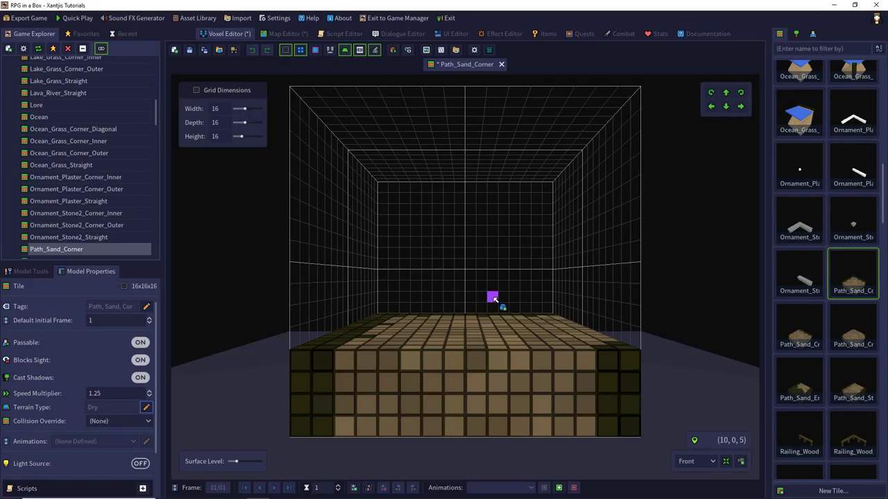
{"action": "left_click", "coordinate": [188, 50]}
Set the terrain type of the Path_Sand_Crossing_T tile to Dry and save it.
{"action": "double_click", "coordinate": [805, 333]}
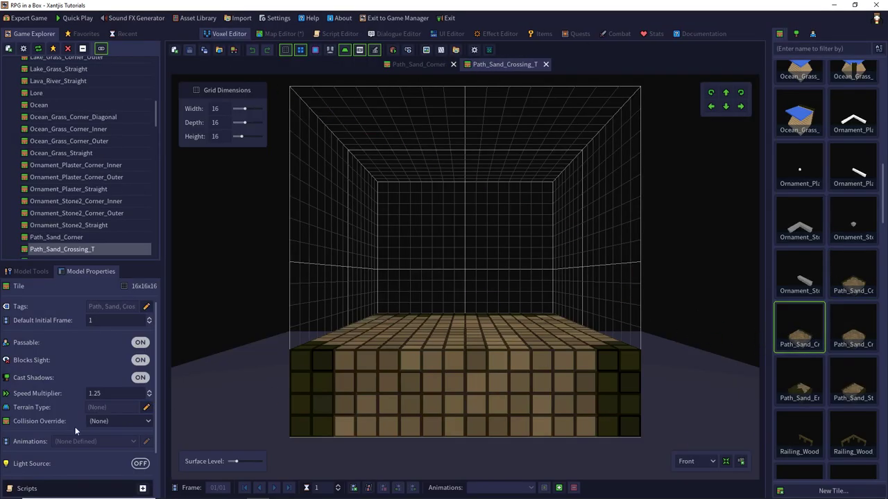
{"action": "left_click", "coordinate": [147, 408]}
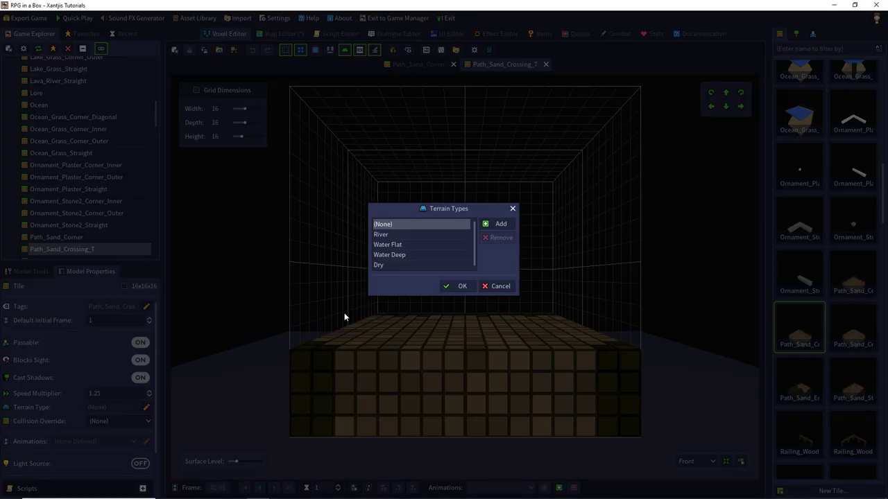
{"action": "left_click", "coordinate": [382, 265]}
{"action": "left_click", "coordinate": [461, 285]}
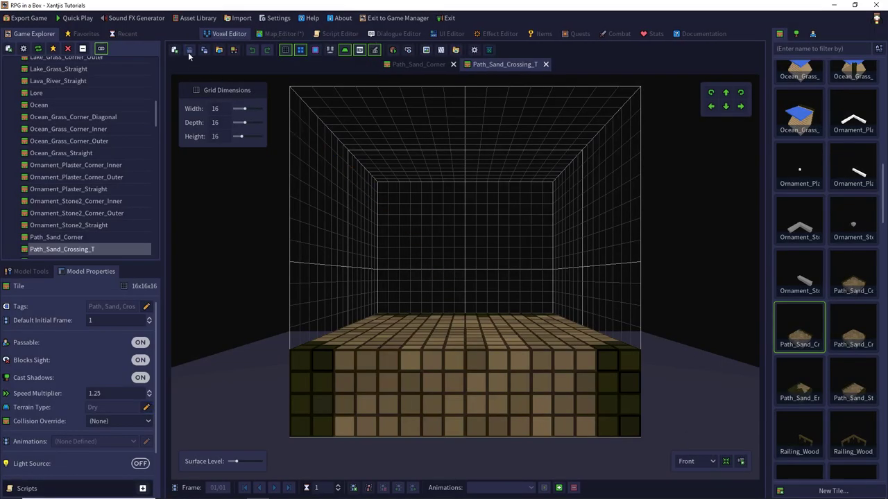
Set the terrain type of the Path_Sand_Crossing_X tile to Dry and save it.
{"action": "double_click", "coordinate": [844, 336]}
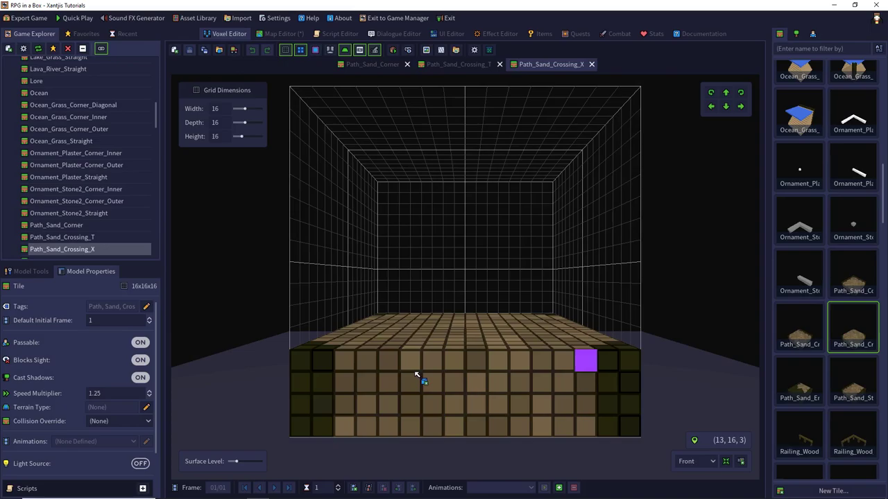
{"action": "left_click", "coordinate": [146, 407]}
{"action": "left_click", "coordinate": [389, 265]}
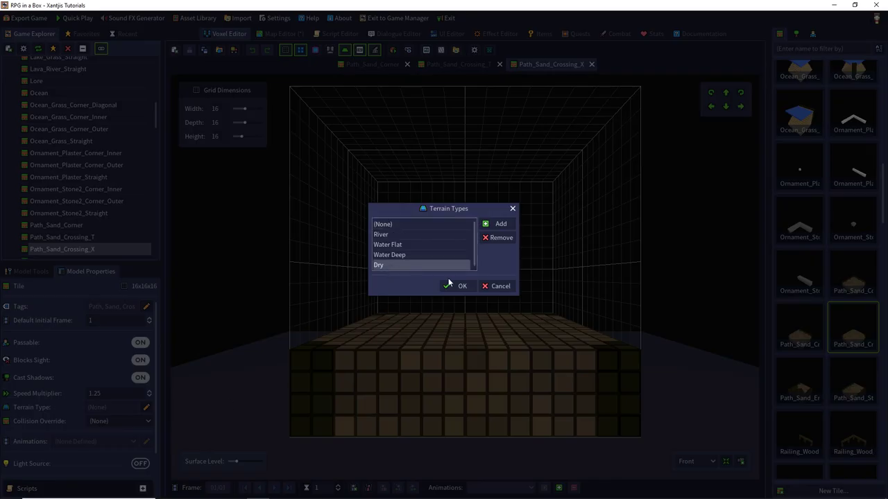
{"action": "left_click", "coordinate": [460, 285]}
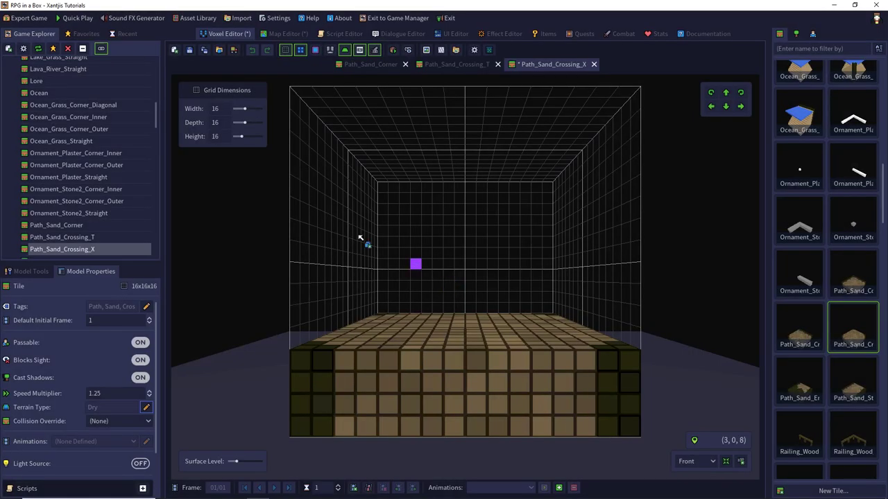
Set the terrain type of the Path_Sand_End tile to Dry and save it.
{"action": "double_click", "coordinate": [801, 378]}
{"action": "left_click", "coordinate": [146, 407]}
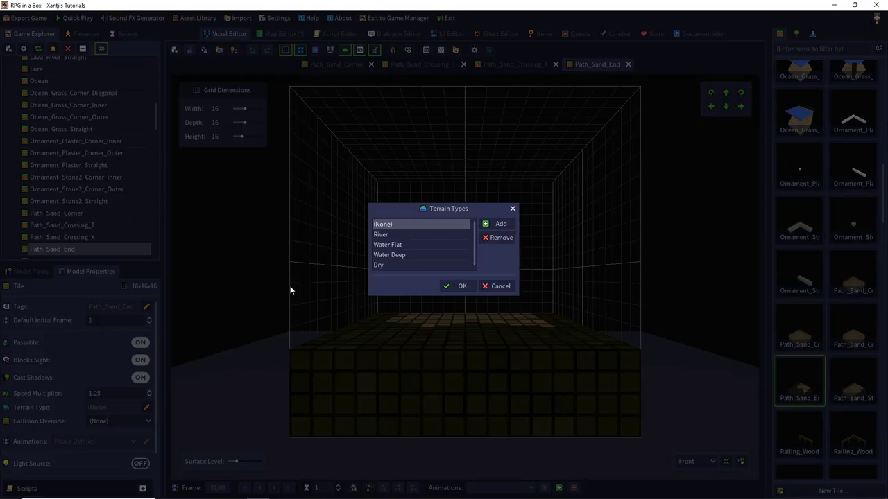
{"action": "left_click", "coordinate": [413, 262]}
{"action": "left_click", "coordinate": [455, 286]}
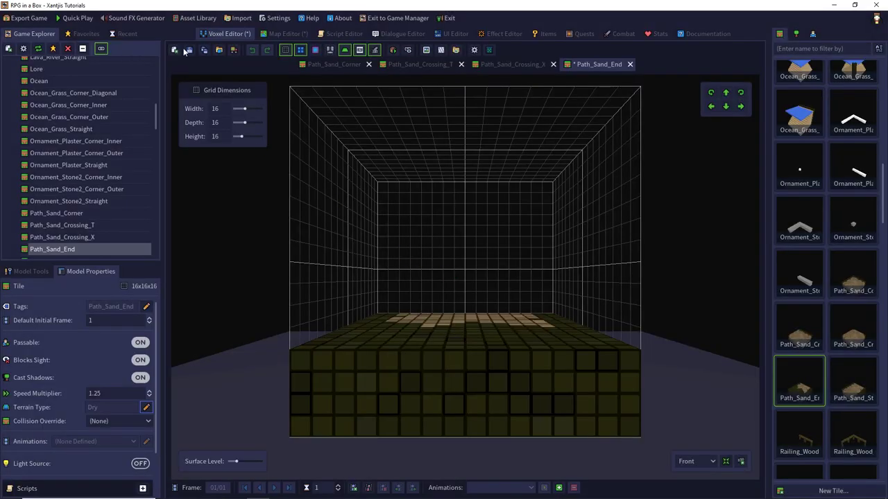
{"action": "left_click", "coordinate": [187, 51]}
Set the terrain type of the Path_Sand_Straight tile to Dry and save it.
{"action": "double_click", "coordinate": [853, 380]}
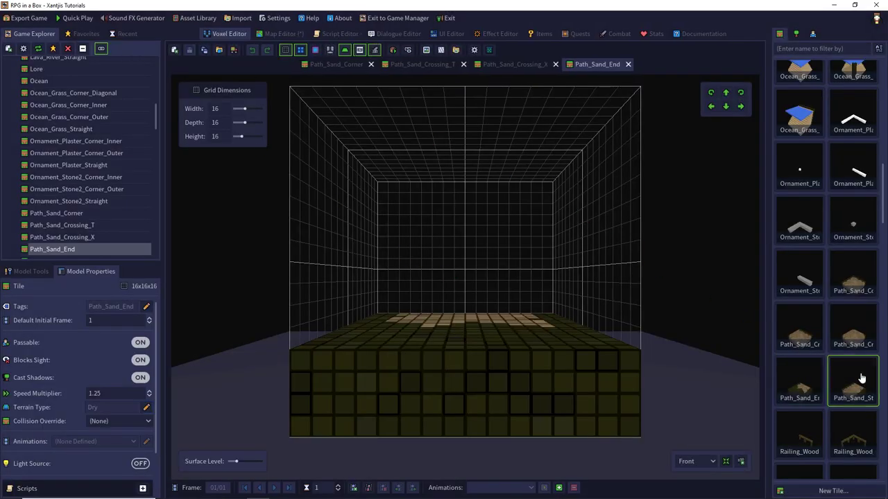
{"action": "left_click", "coordinate": [146, 407]}
{"action": "left_click", "coordinate": [454, 286]}
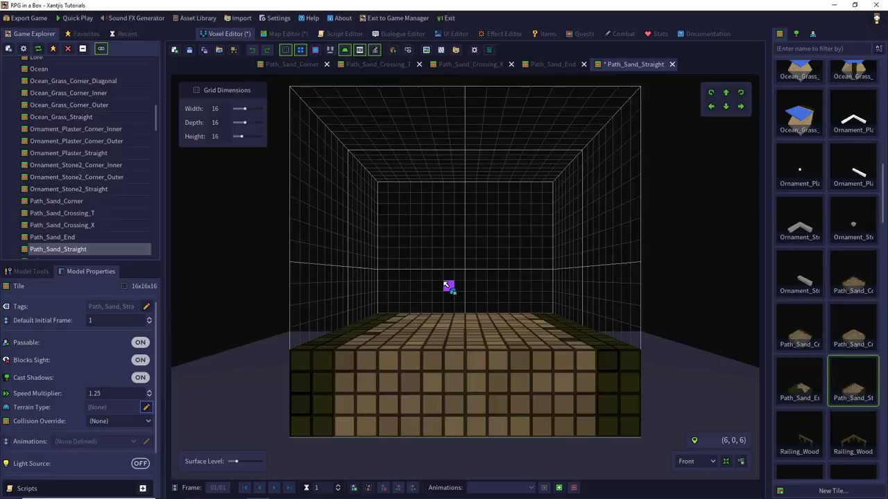
{"action": "left_click", "coordinate": [146, 407]}
{"action": "left_click", "coordinate": [406, 265]}
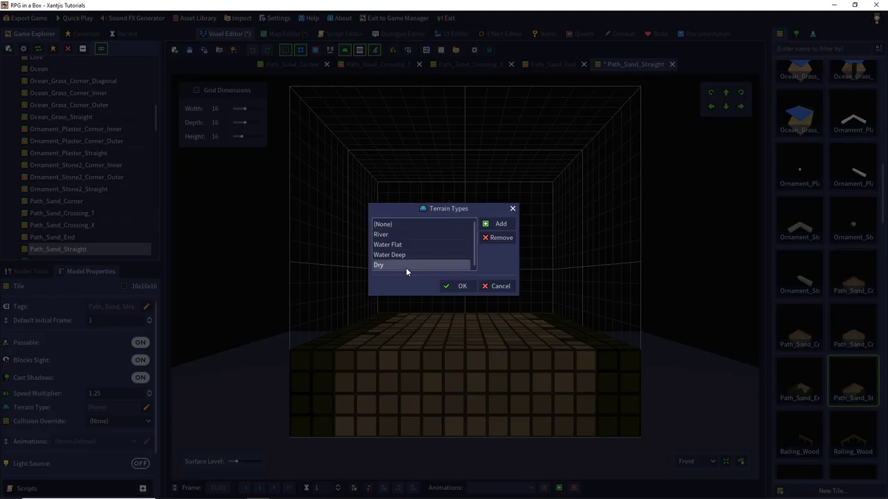
{"action": "left_click", "coordinate": [455, 286]}
{"action": "left_click", "coordinate": [189, 50]}
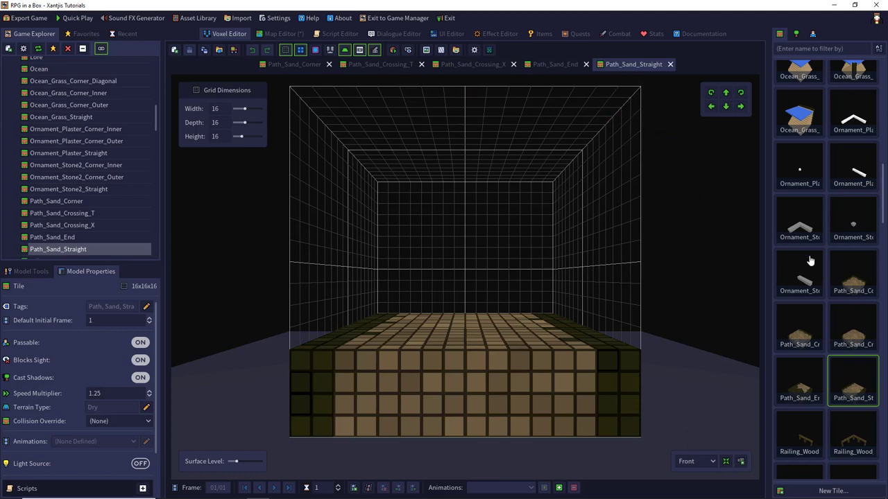
Open the Tile_Sand tile and set its terrain type to Dry.
{"action": "scroll", "coordinate": [823, 269], "scroll_direction": "down", "scroll_amount": 3}
{"action": "scroll", "coordinate": [824, 269], "scroll_direction": "down", "scroll_amount": 7}
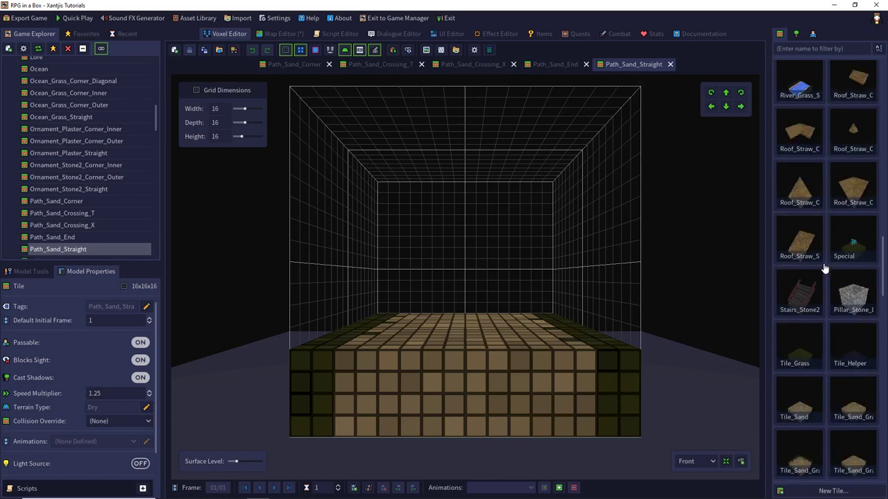
{"action": "scroll", "coordinate": [824, 269], "scroll_direction": "down", "scroll_amount": 2}
{"action": "double_click", "coordinate": [807, 301]}
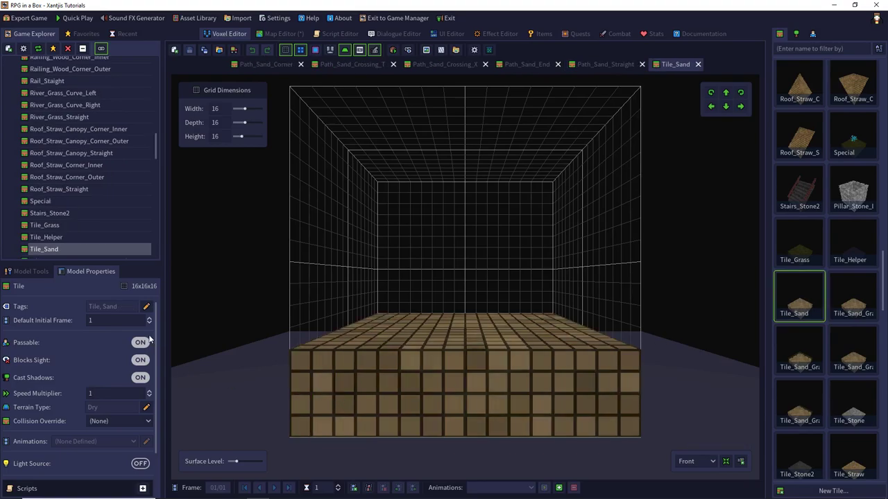
{"action": "left_click", "coordinate": [146, 408]}
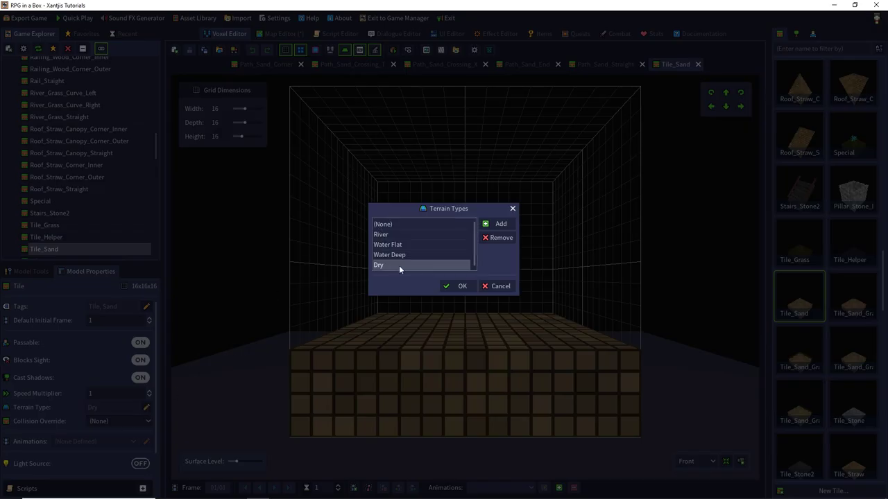
{"action": "left_click", "coordinate": [447, 286]}
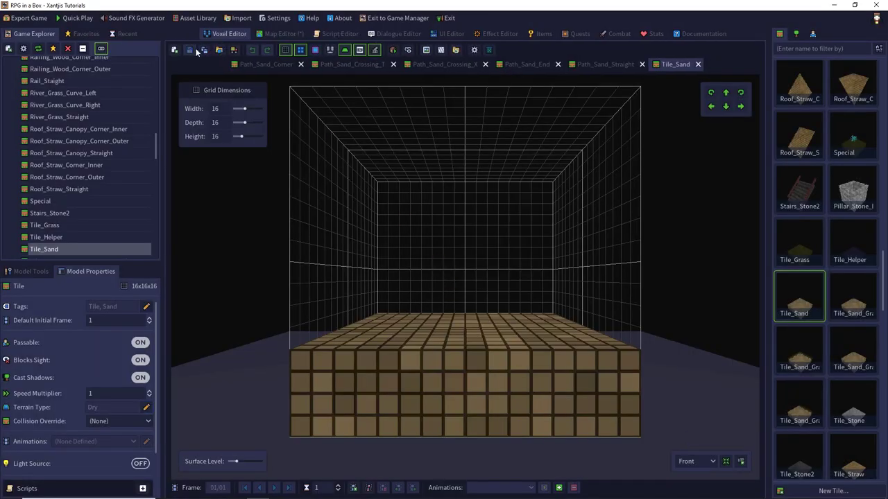
Check the terrain type of the Tile_Sand_Grass corner and straight tiles, and look through the remaining tiles for other ground tiles.
{"action": "left_click", "coordinate": [852, 305]}
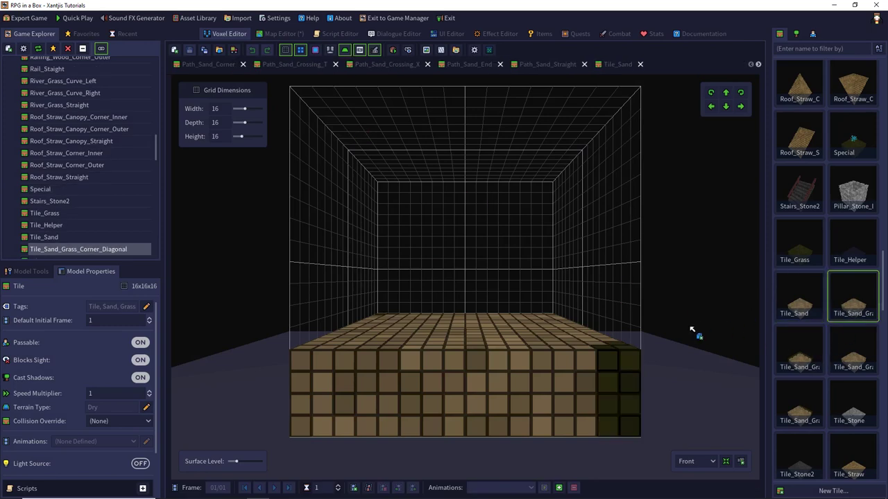
{"action": "left_click", "coordinate": [801, 359]}
{"action": "left_click", "coordinate": [856, 358]}
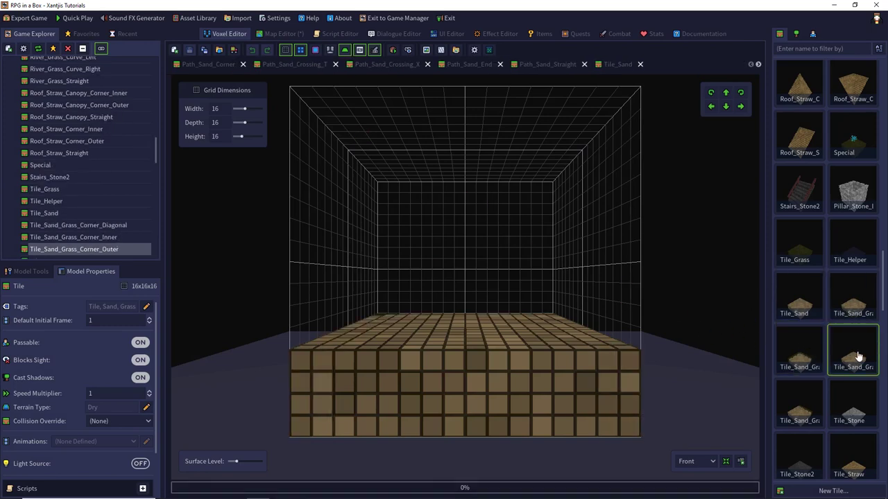
{"action": "left_click", "coordinate": [801, 404]}
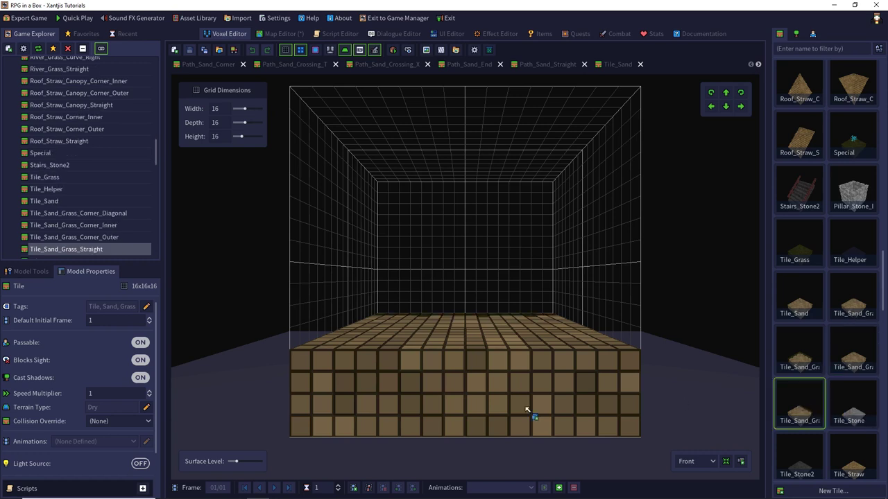
{"action": "scroll", "coordinate": [807, 388], "scroll_direction": "down", "scroll_amount": 2}
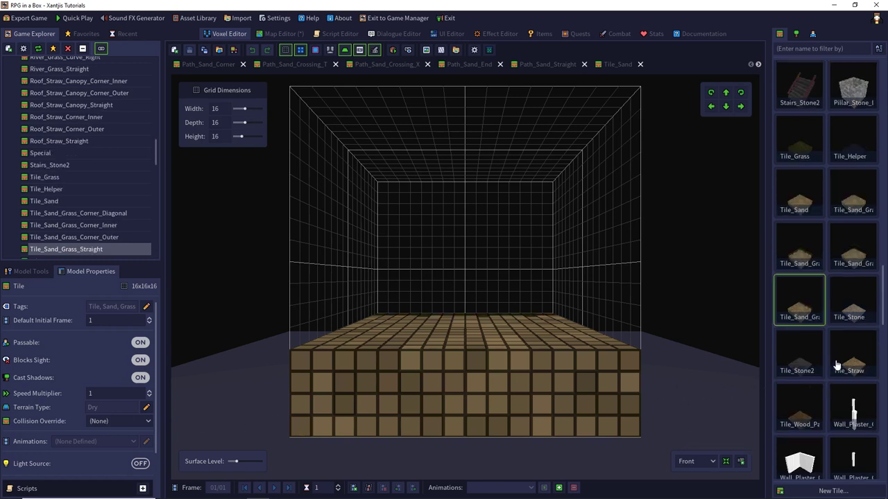
{"action": "scroll", "coordinate": [846, 354], "scroll_direction": "down", "scroll_amount": 5}
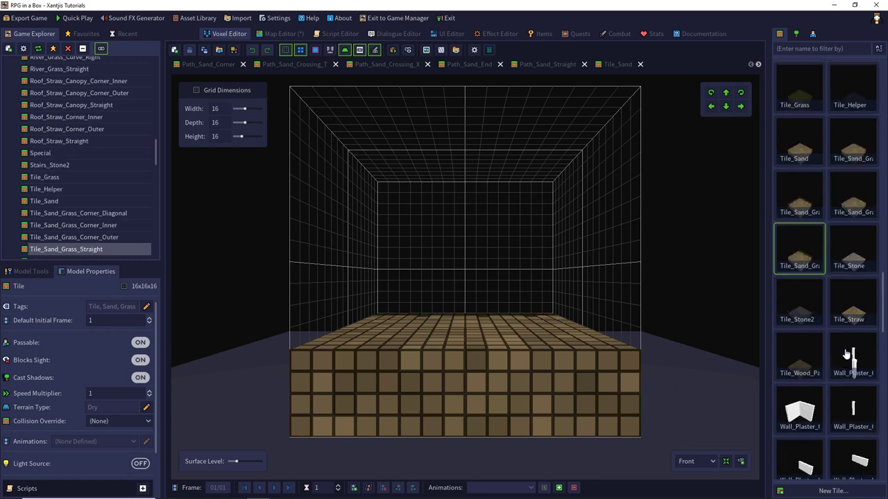
{"action": "scroll", "coordinate": [846, 354], "scroll_direction": "down", "scroll_amount": 8}
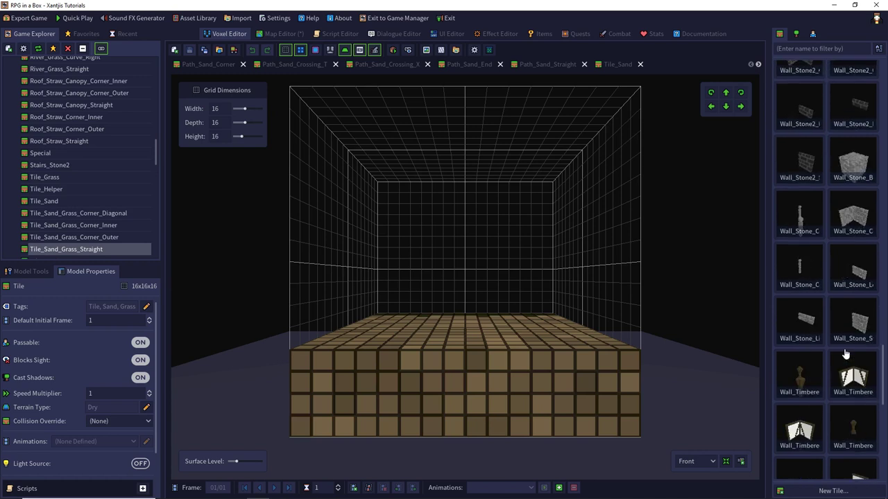
{"action": "scroll", "coordinate": [845, 354], "scroll_direction": "down", "scroll_amount": 4}
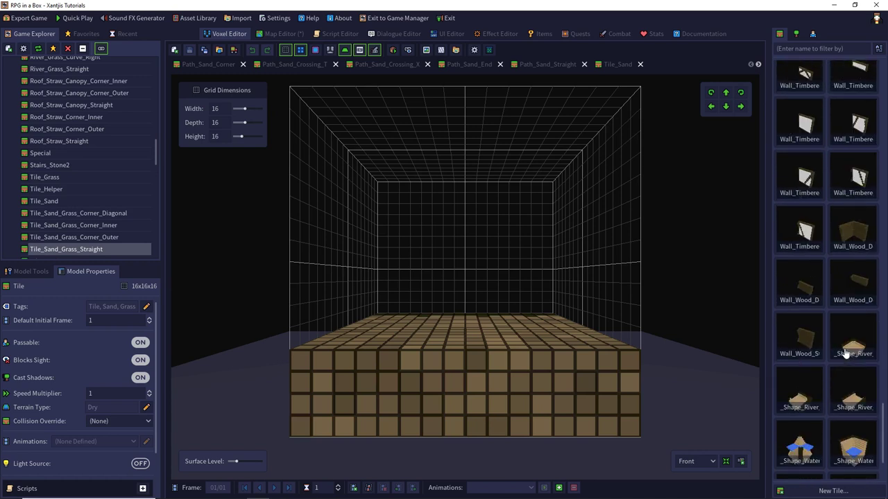
{"action": "scroll", "coordinate": [846, 355], "scroll_direction": "up", "scroll_amount": 15}
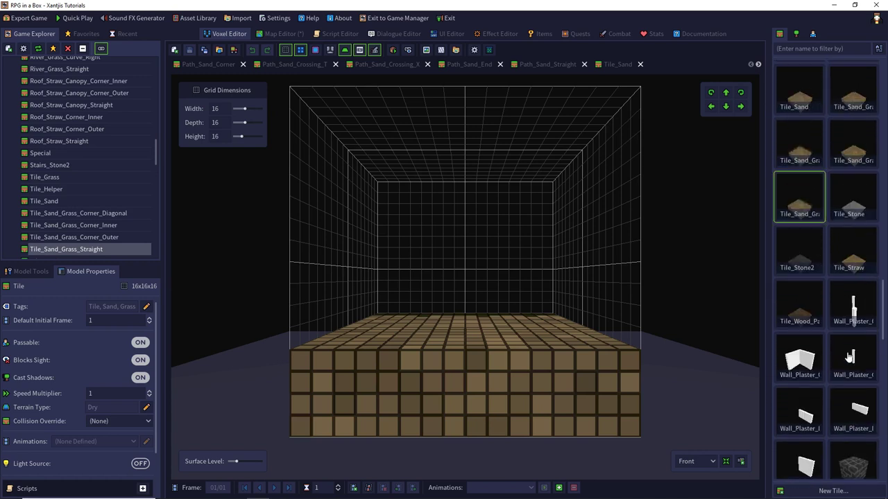
{"action": "scroll", "coordinate": [847, 356], "scroll_direction": "up", "scroll_amount": 4}
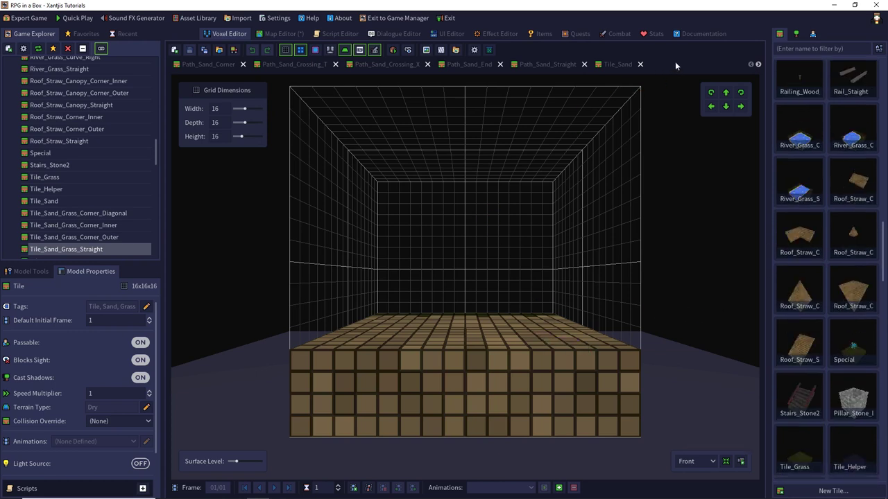
Open the WaterSlime character, prohibit it from traversing Dry terrain, and save the character.
{"action": "left_click", "coordinate": [812, 34]}
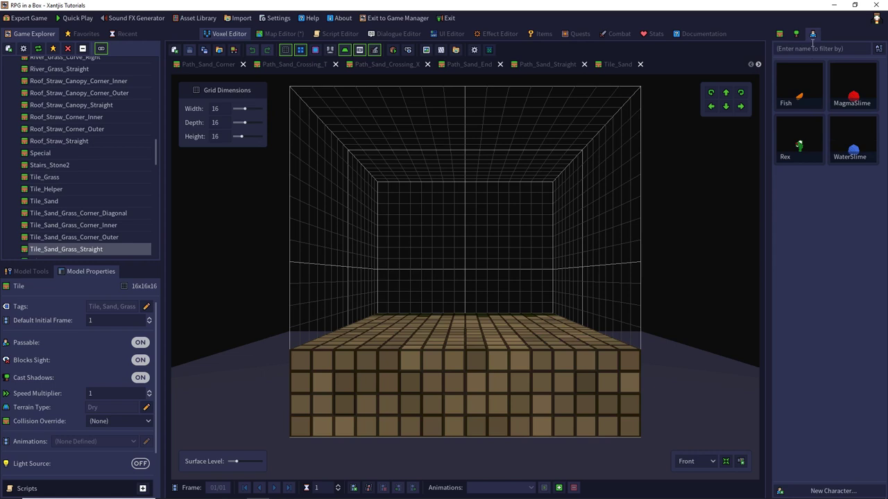
{"action": "left_click", "coordinate": [799, 135]}
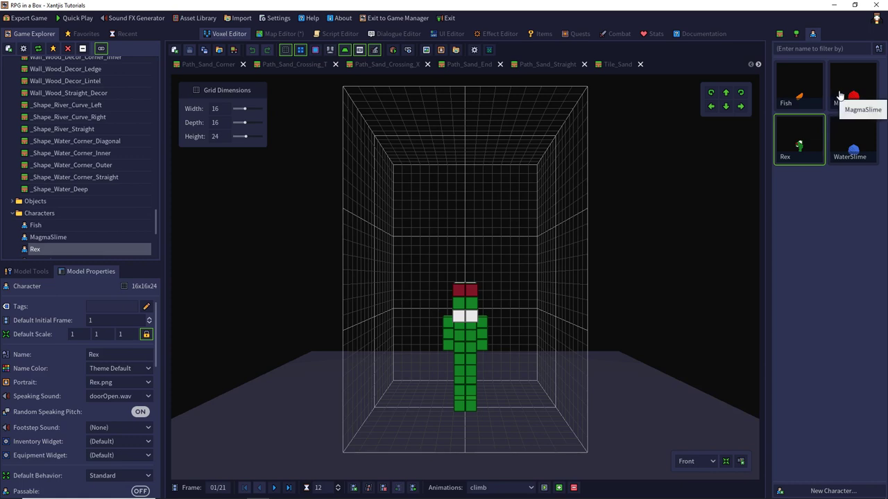
{"action": "double_click", "coordinate": [840, 135]}
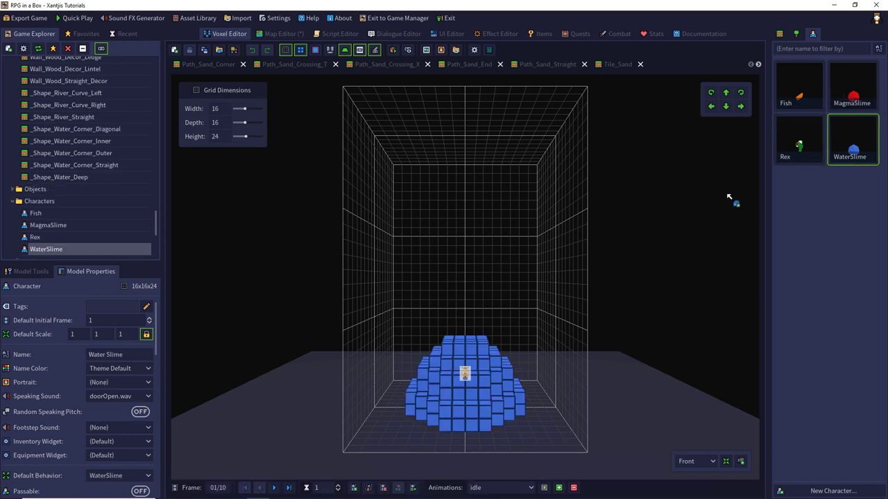
{"action": "left_click_drag", "start_coordinate": [343, 313], "coordinate": [181, 396]}
{"action": "scroll", "coordinate": [116, 415], "scroll_direction": "down", "scroll_amount": 5}
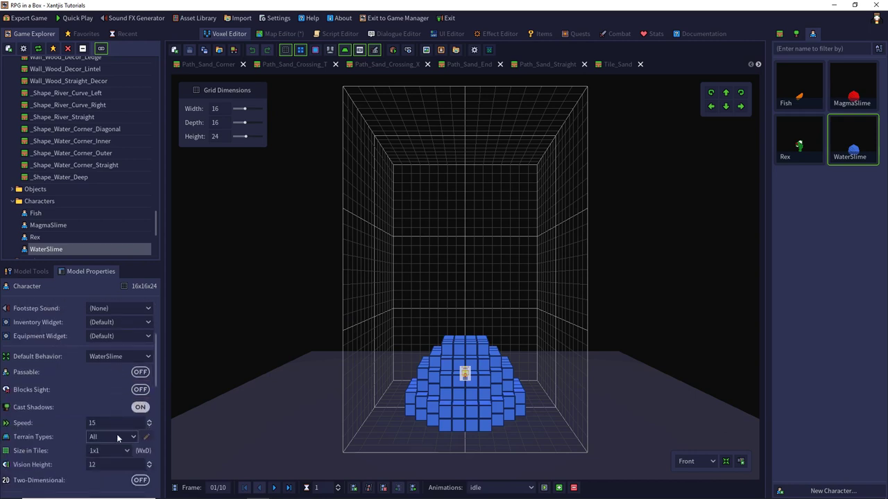
{"action": "left_click", "coordinate": [134, 438]}
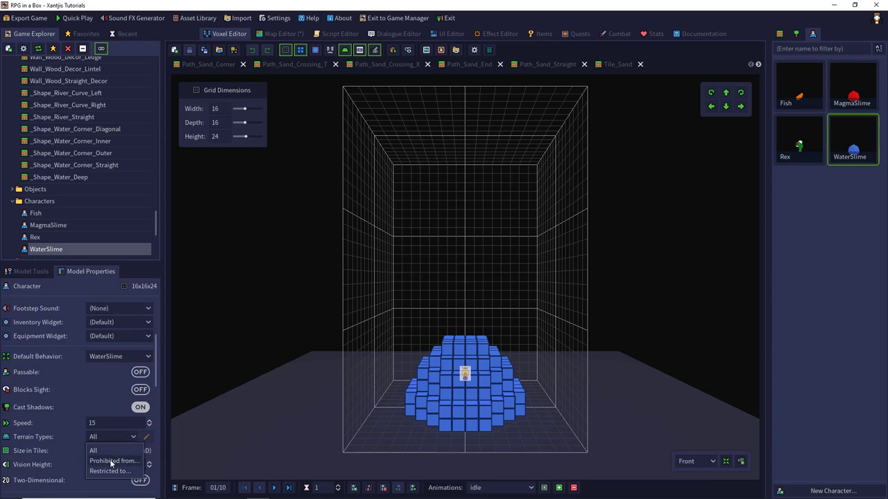
{"action": "left_click", "coordinate": [112, 462]}
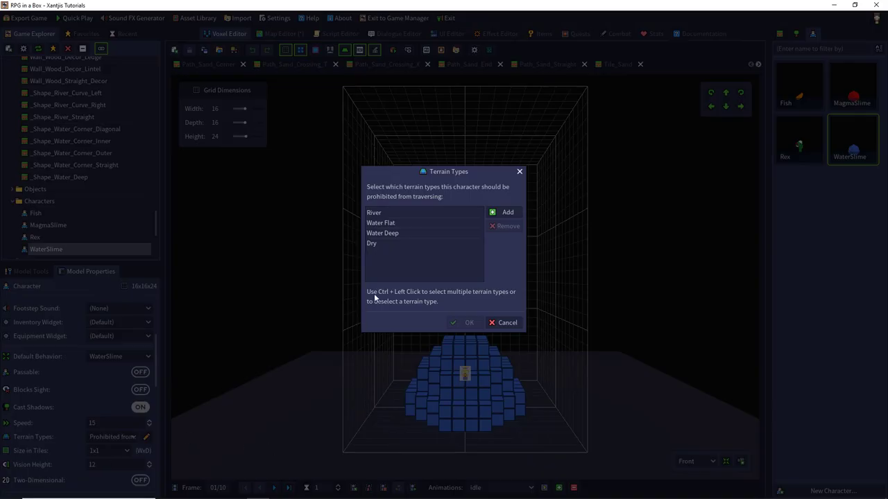
{"action": "left_click", "coordinate": [379, 243]}
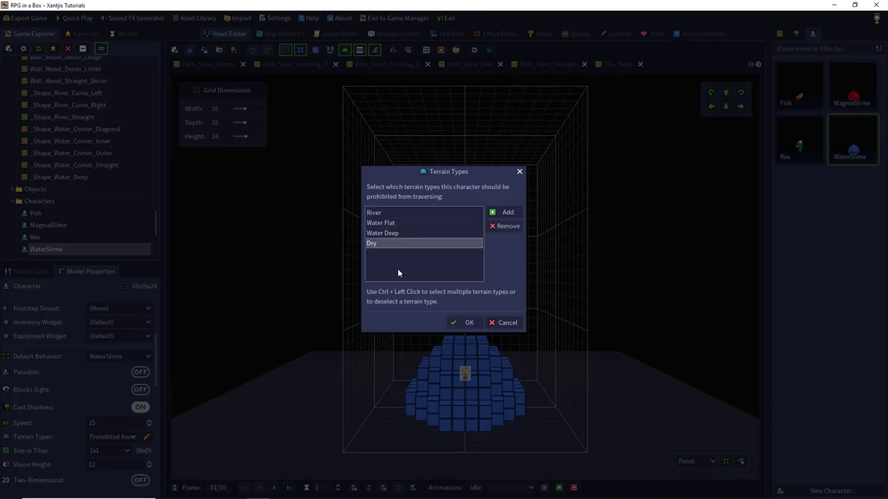
{"action": "left_click", "coordinate": [462, 322]}
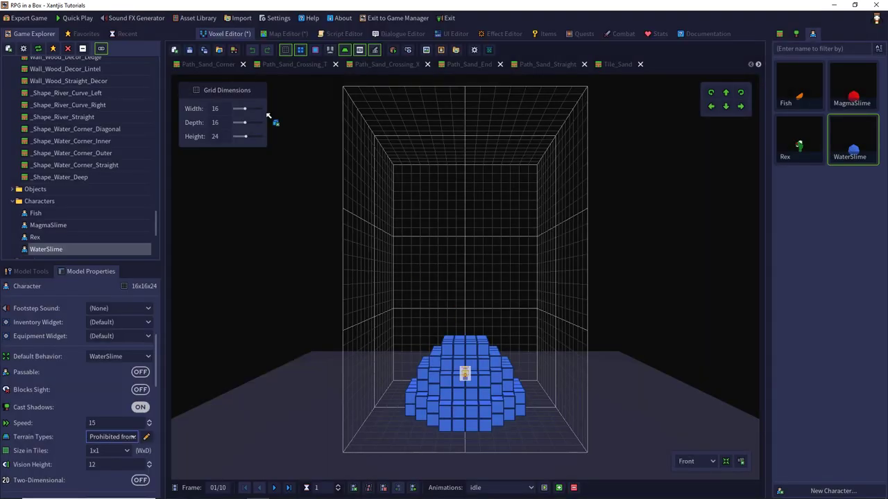
{"action": "left_click", "coordinate": [189, 49]}
Save the Xantji's House map and start a new game in a quick playtest.
{"action": "left_click", "coordinate": [270, 34]}
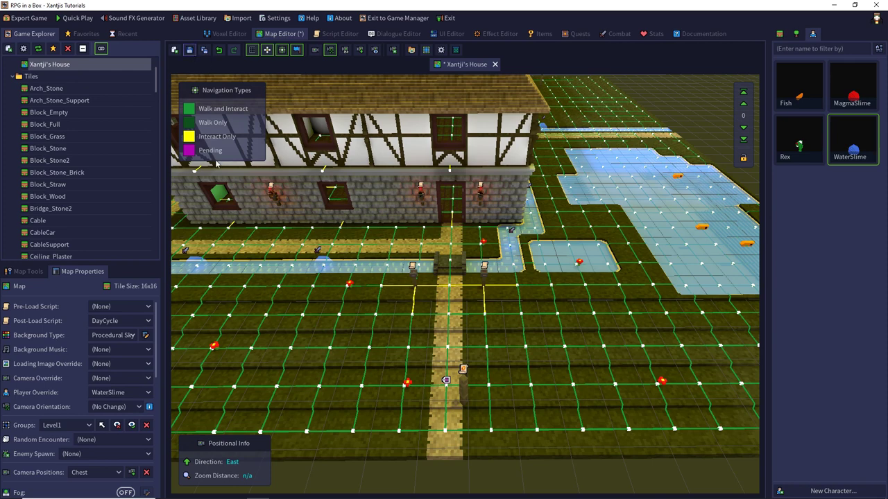
{"action": "left_click", "coordinate": [188, 50]}
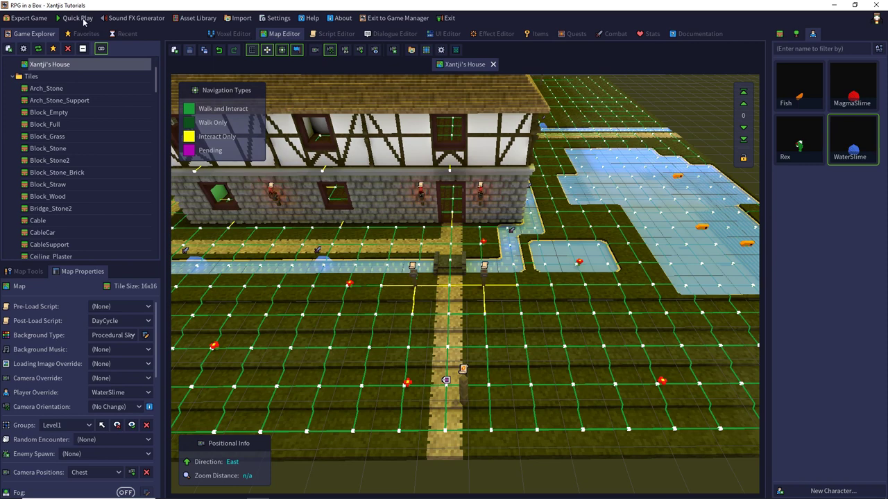
{"action": "left_click", "coordinate": [84, 21]}
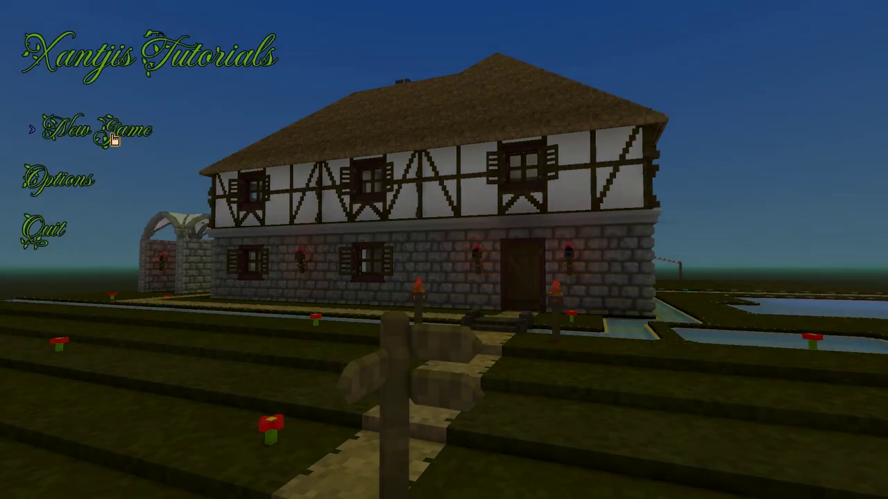
{"action": "left_click", "coordinate": [112, 133]}
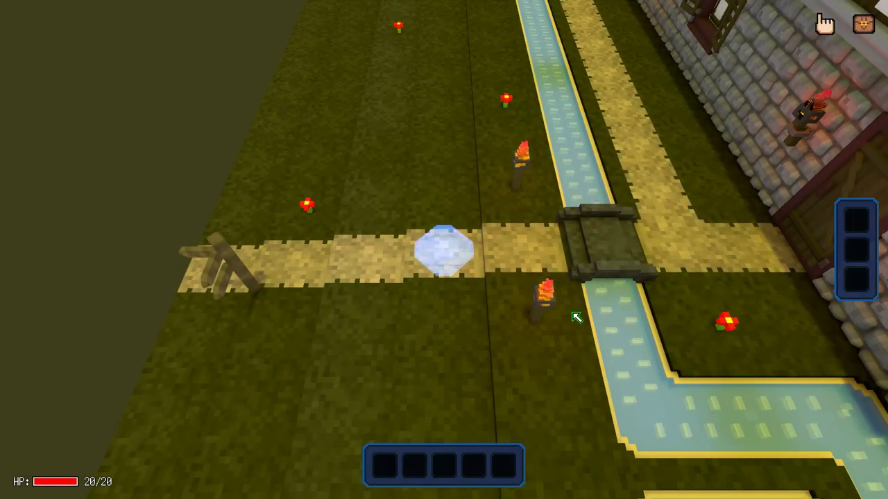
Move the WaterSlime around the grass beside the sand path to test its terrain restriction.
{"action": "key", "text": "w"}
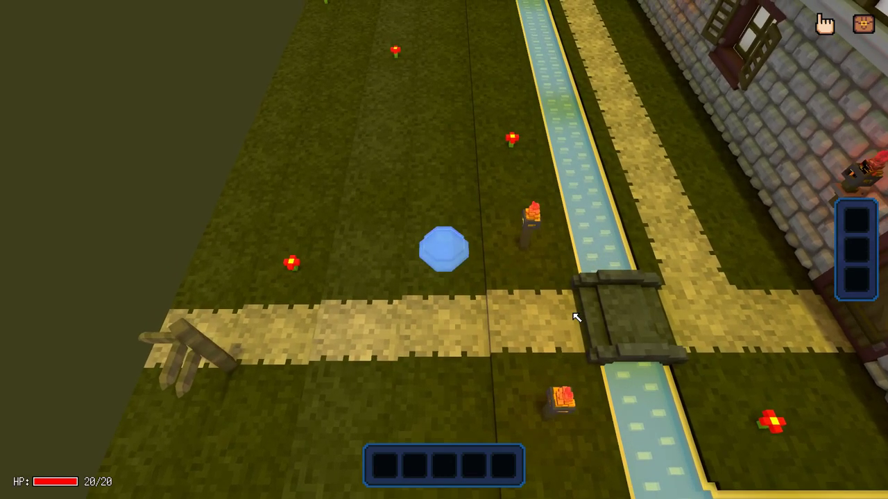
{"action": "key", "text": "w"}
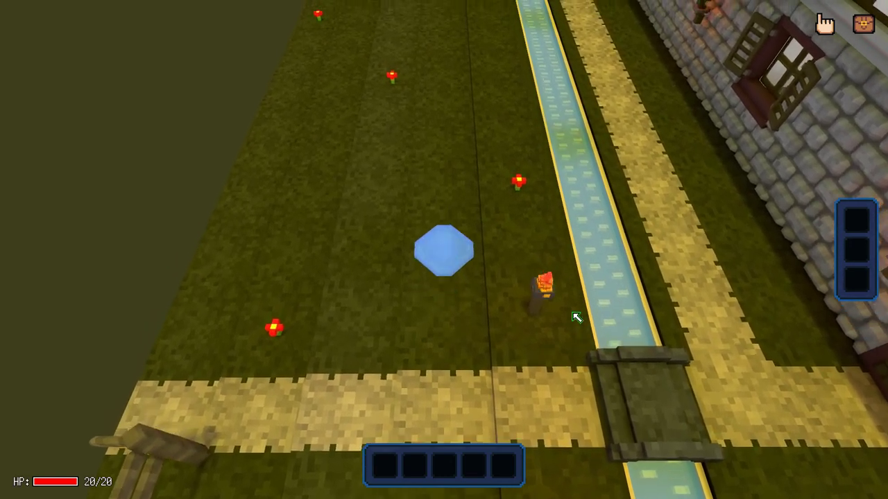
{"action": "key", "text": "w"}
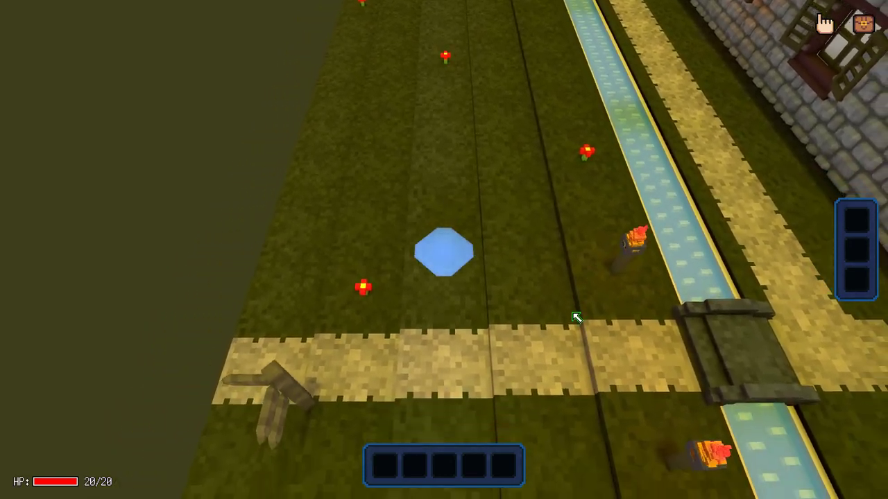
{"action": "key", "text": "d"}
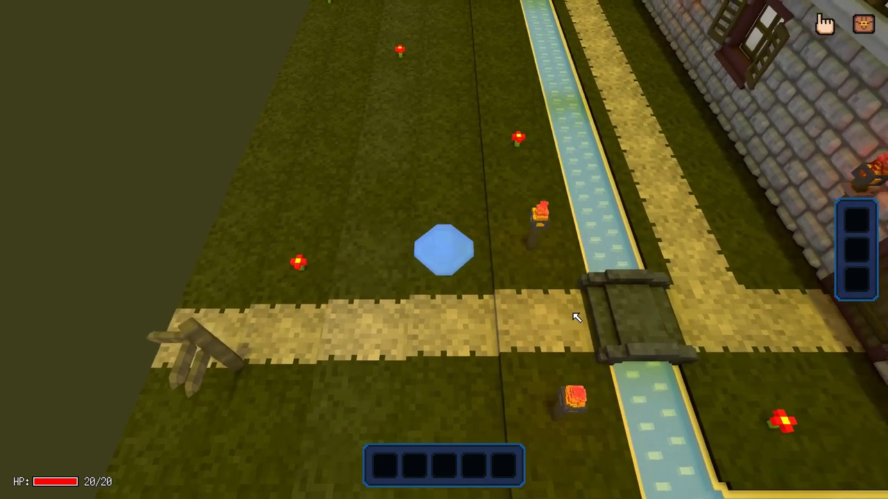
{"action": "key", "text": "w"}
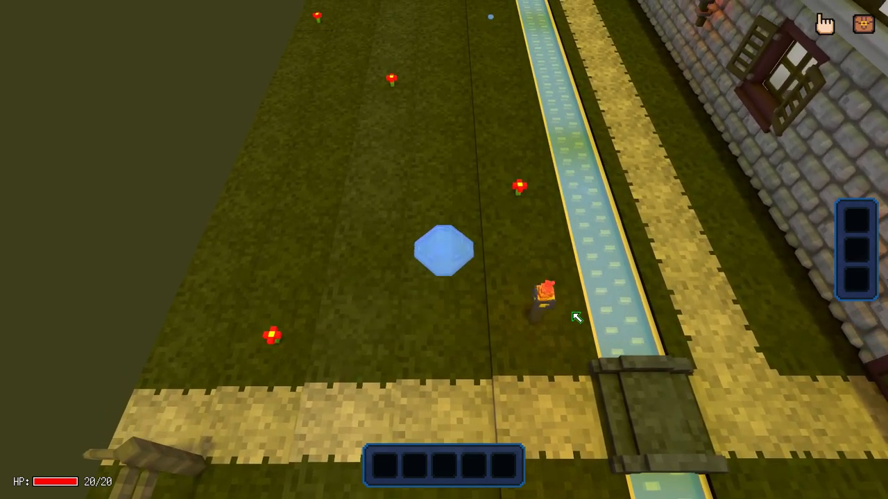
{"action": "key", "text": "a"}
{"action": "key", "text": "w"}
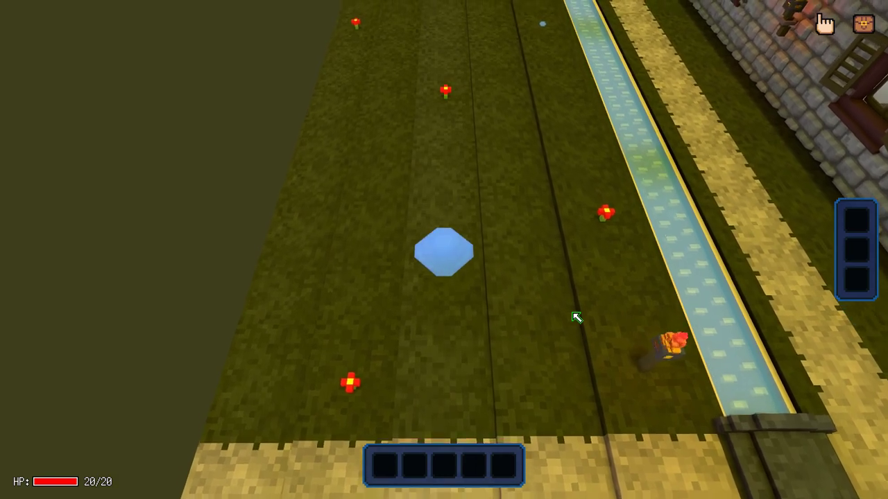
{"action": "key", "text": "w"}
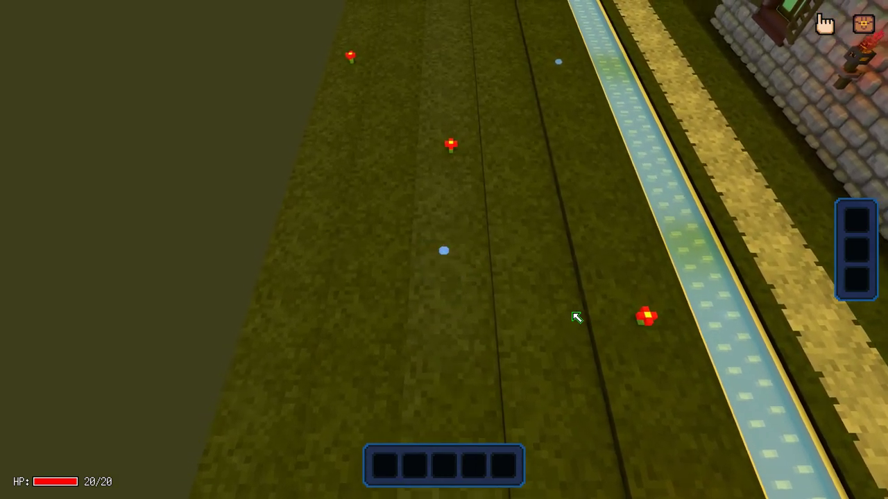
{"action": "key", "text": "a"}
{"action": "key", "text": "s"}
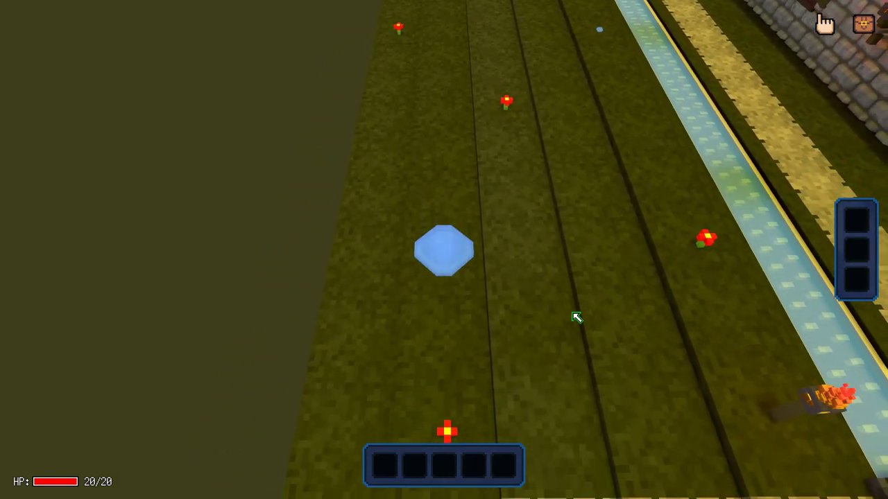
{"action": "key", "text": "d"}
{"action": "key", "text": "s"}
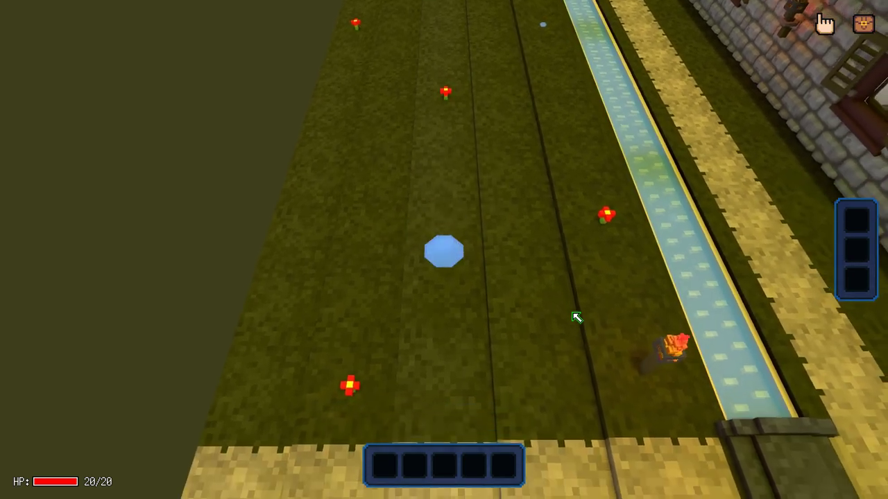
{"action": "key", "text": "d"}
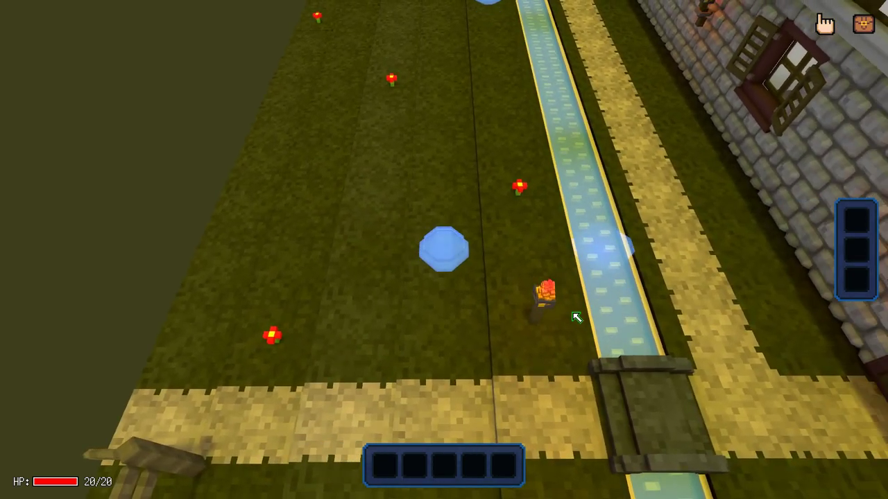
Quit the running test game and return to the map.
{"action": "key", "text": "Escape"}
{"action": "left_click", "coordinate": [91, 207]}
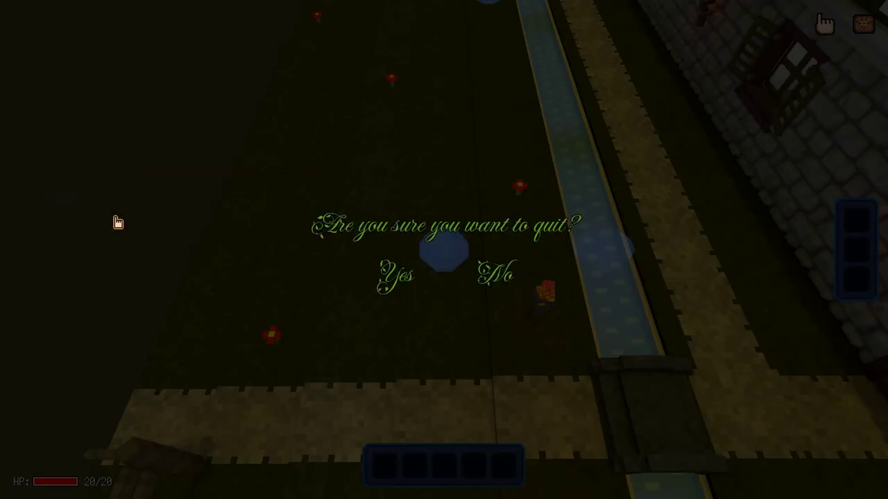
{"action": "left_click", "coordinate": [401, 289]}
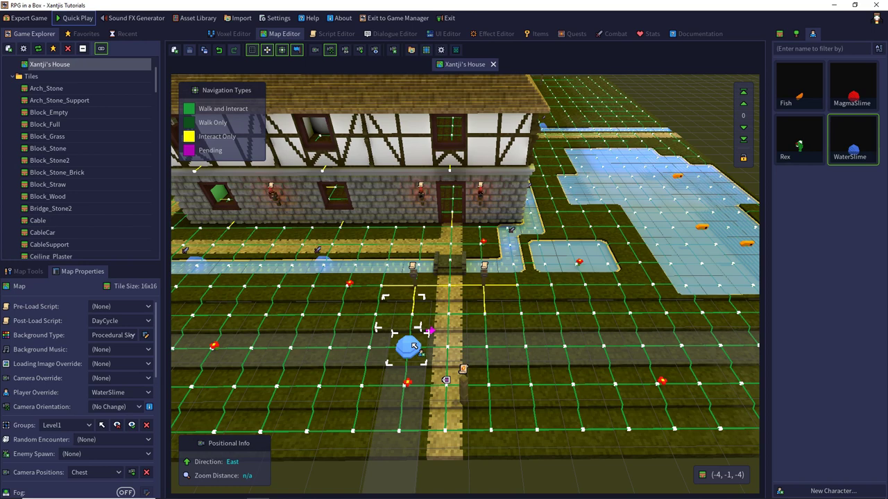
Open the Lake tile, set its terrain type to Water Flat, and save it.
{"action": "middle_click_drag", "start_coordinate": [452, 258], "coordinate": [464, 244]}
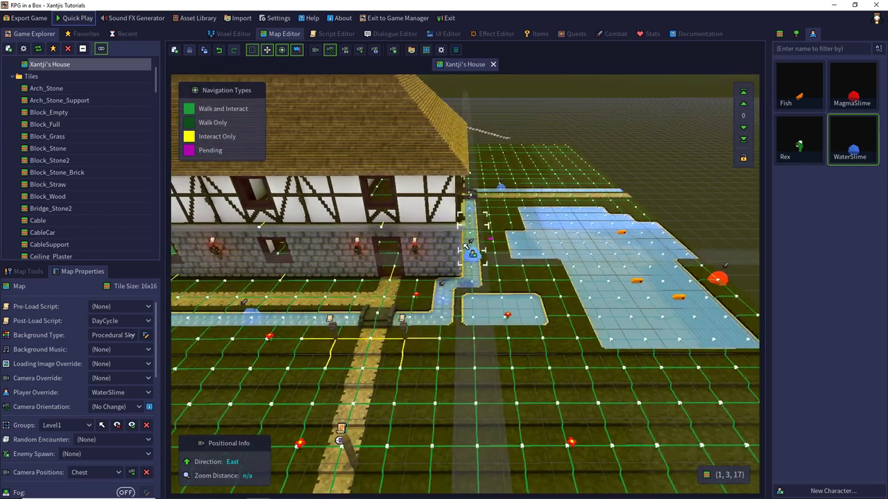
{"action": "key", "text": "d"}
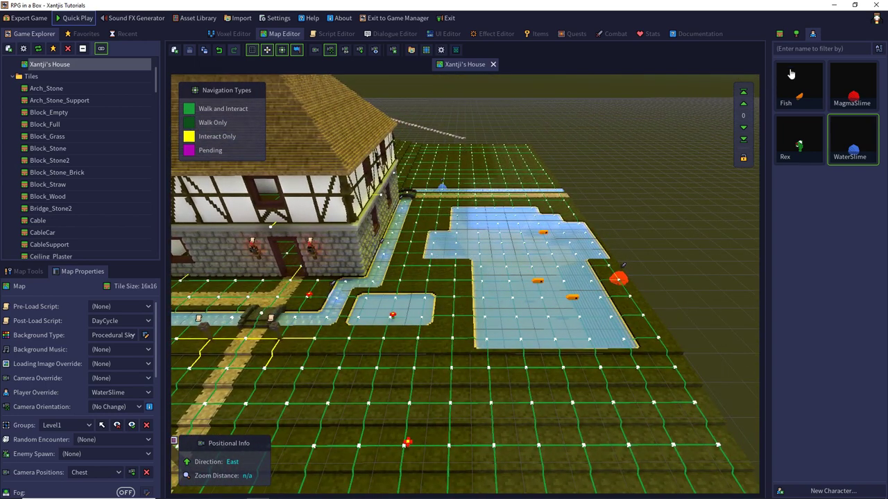
{"action": "left_click", "coordinate": [779, 35]}
{"action": "scroll", "coordinate": [800, 174], "scroll_direction": "down", "scroll_amount": 5}
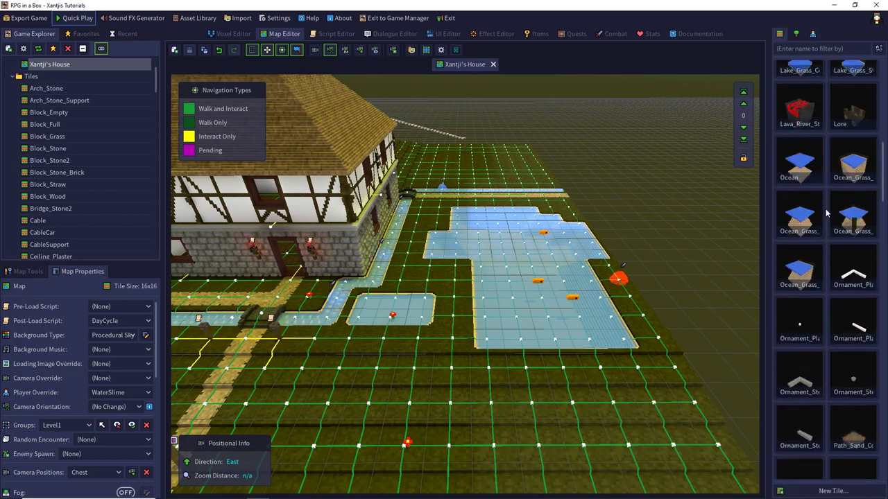
{"action": "scroll", "coordinate": [826, 214], "scroll_direction": "up", "scroll_amount": 5}
{"action": "scroll", "coordinate": [826, 213], "scroll_direction": "down", "scroll_amount": 5}
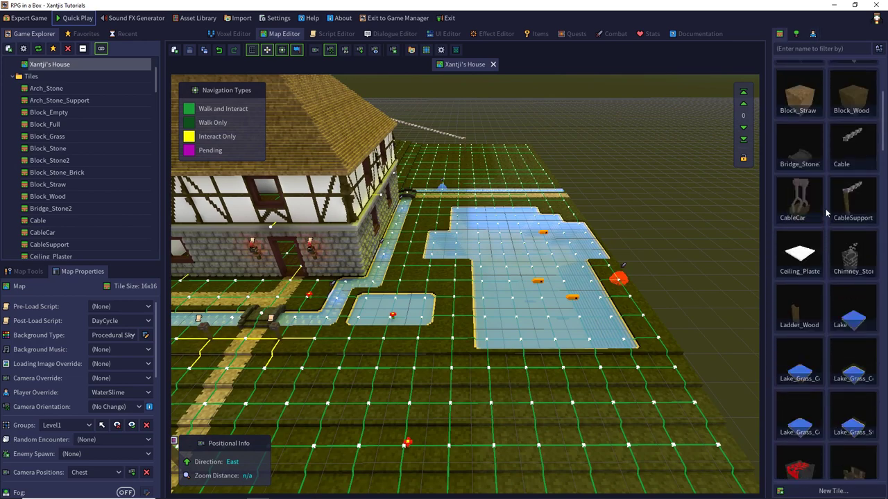
{"action": "double_click", "coordinate": [851, 258]}
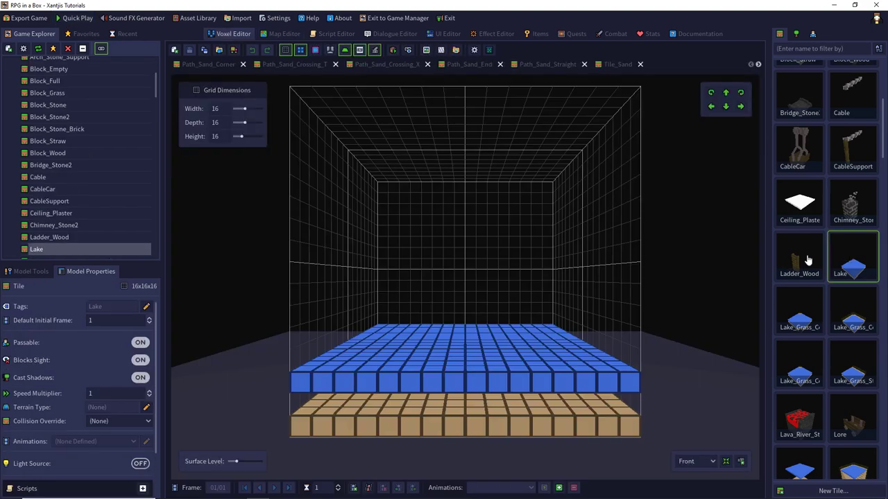
{"action": "left_click", "coordinate": [146, 407]}
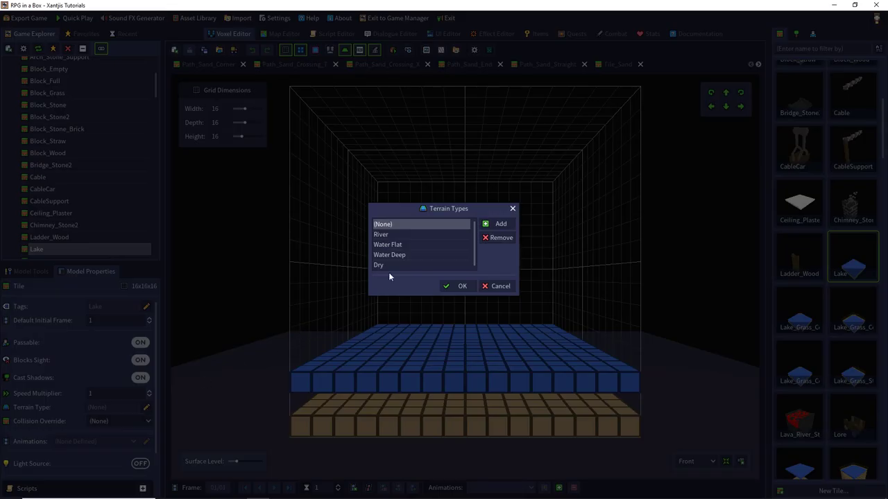
{"action": "left_click", "coordinate": [388, 245]}
{"action": "left_click", "coordinate": [458, 285]}
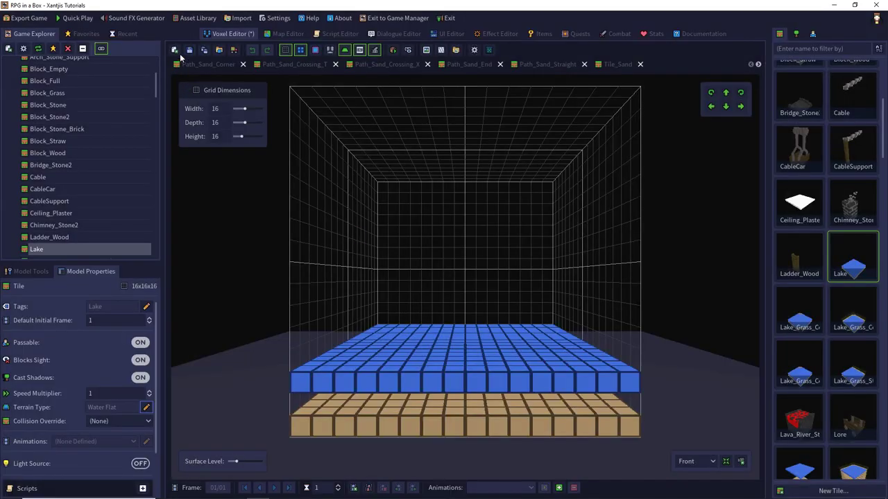
Set the terrain type of the Lake_Grass_Corner_Diagonal tile to Water Flat and save it.
{"action": "double_click", "coordinate": [797, 318]}
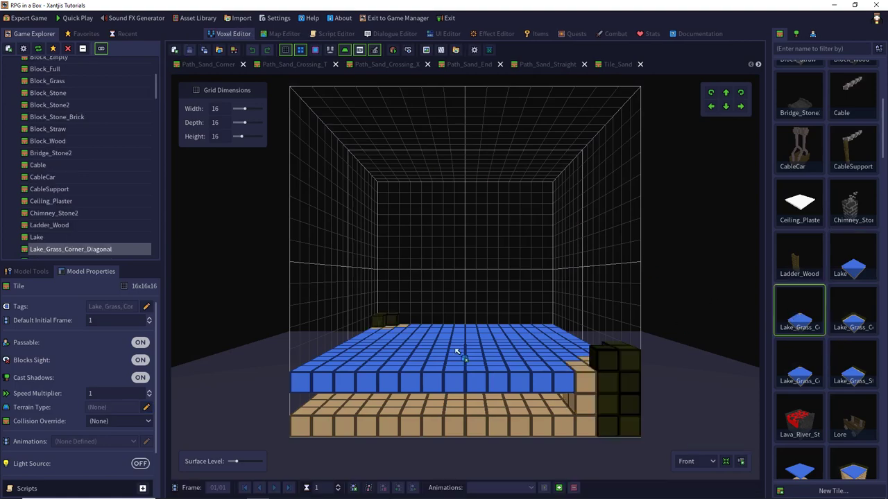
{"action": "left_click", "coordinate": [146, 407]}
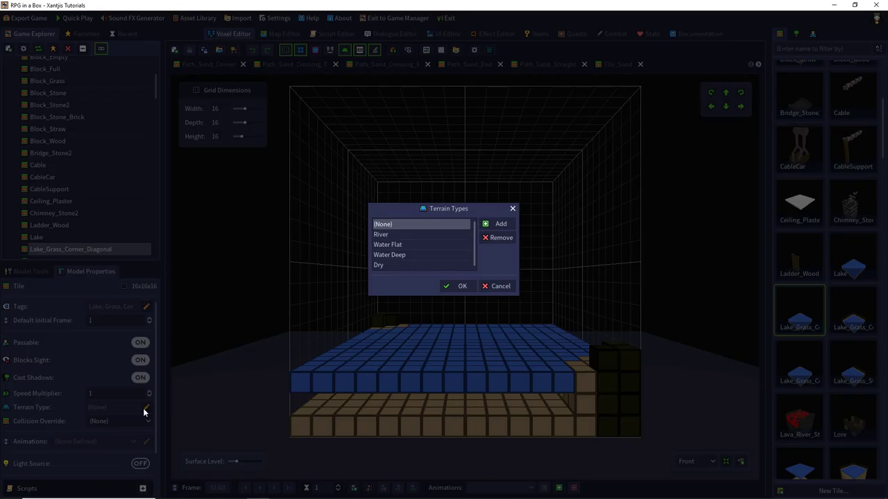
{"action": "left_click", "coordinate": [389, 244]}
{"action": "left_click", "coordinate": [459, 286]}
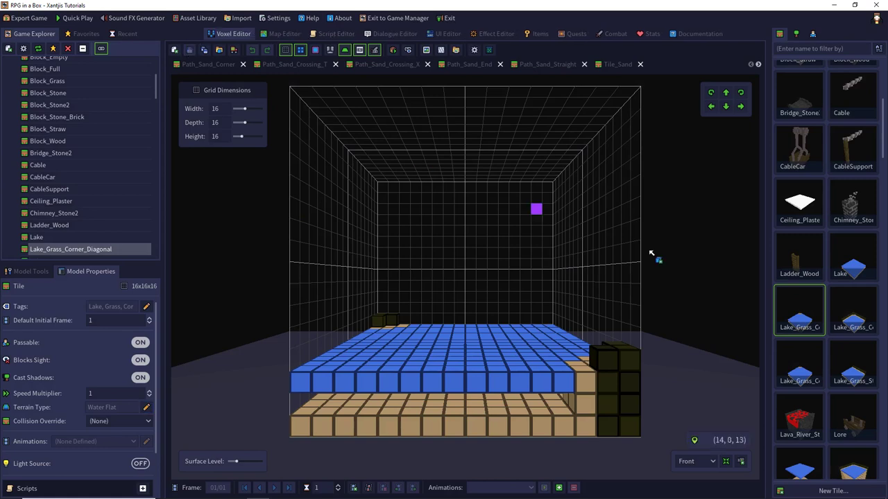
Open the Lake_Grass_Corner_Inner tile, set its terrain type to Water Flat, and save it.
{"action": "double_click", "coordinate": [853, 316]}
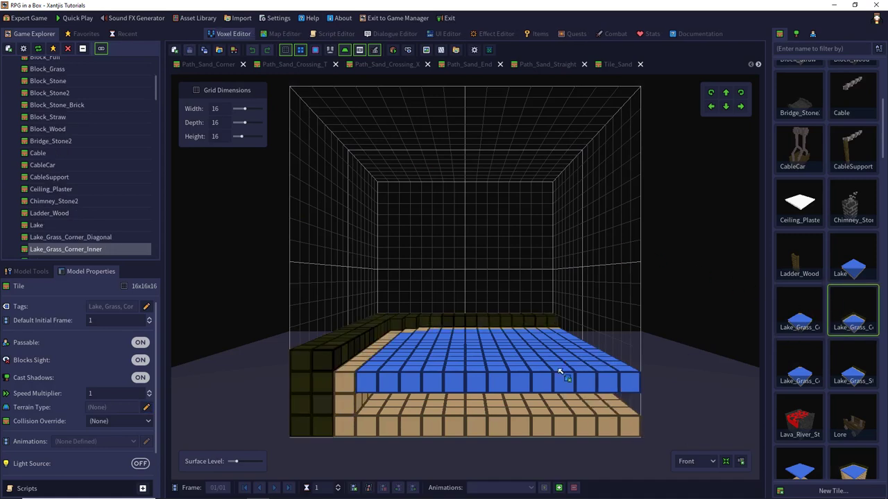
{"action": "left_click", "coordinate": [146, 408]}
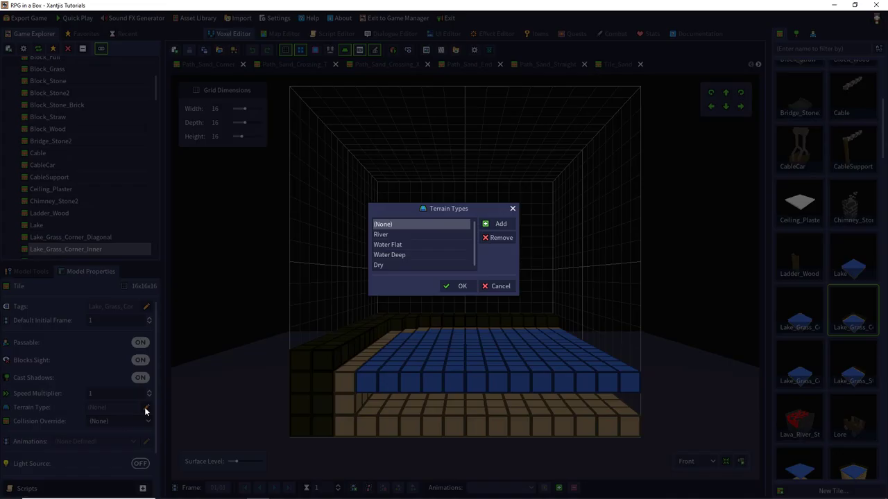
{"action": "left_click", "coordinate": [403, 247]}
{"action": "left_click", "coordinate": [446, 286]}
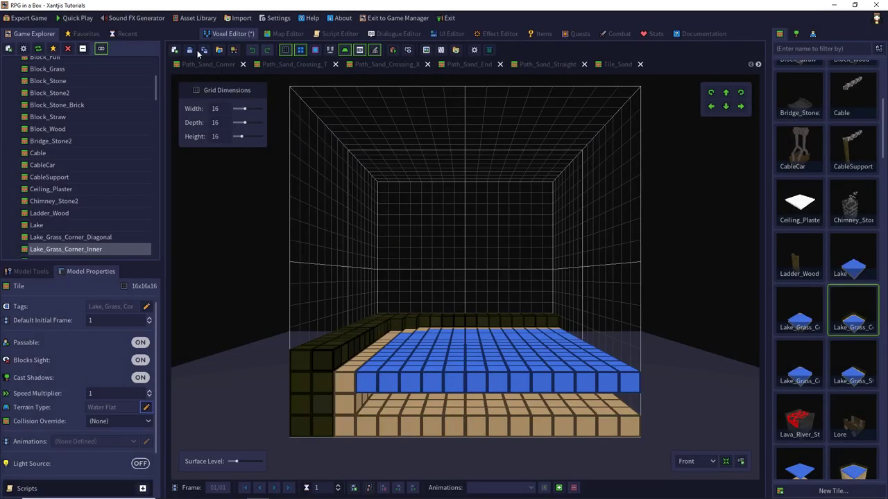
{"action": "left_click", "coordinate": [190, 50]}
Set the terrain type of the Lake_Grass_Corner_Outer tile to Water Flat and save it.
{"action": "left_click", "coordinate": [796, 366]}
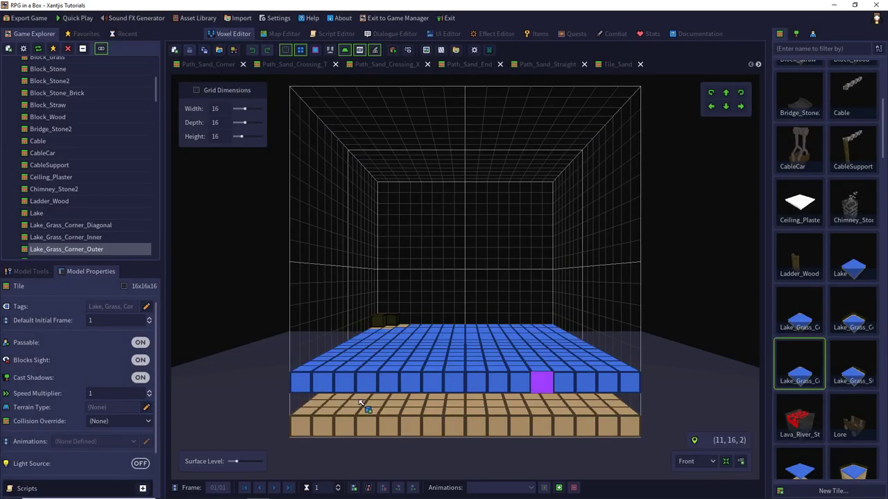
{"action": "left_click", "coordinate": [147, 408]}
{"action": "left_click", "coordinate": [392, 245]}
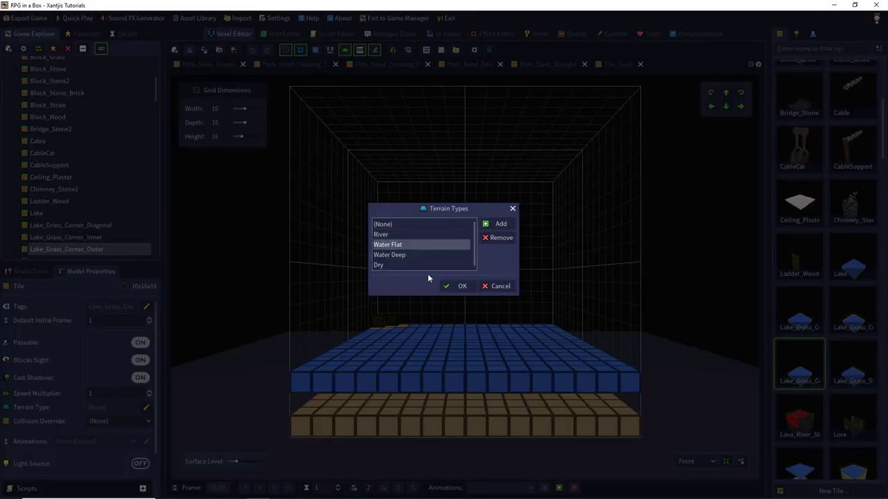
{"action": "left_click", "coordinate": [457, 286]}
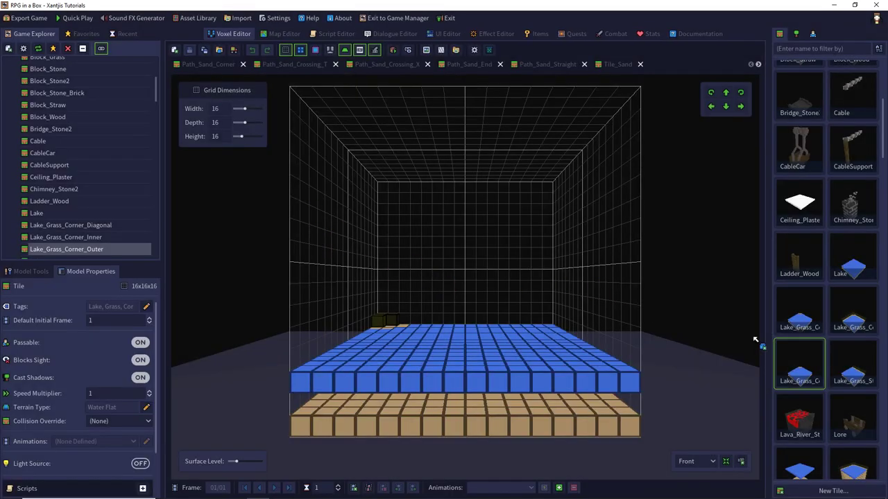
Assign the Water Flat terrain type to the Lake_Grass_Straight tile and save it.
{"action": "left_click", "coordinate": [853, 362]}
{"action": "left_click", "coordinate": [147, 408]}
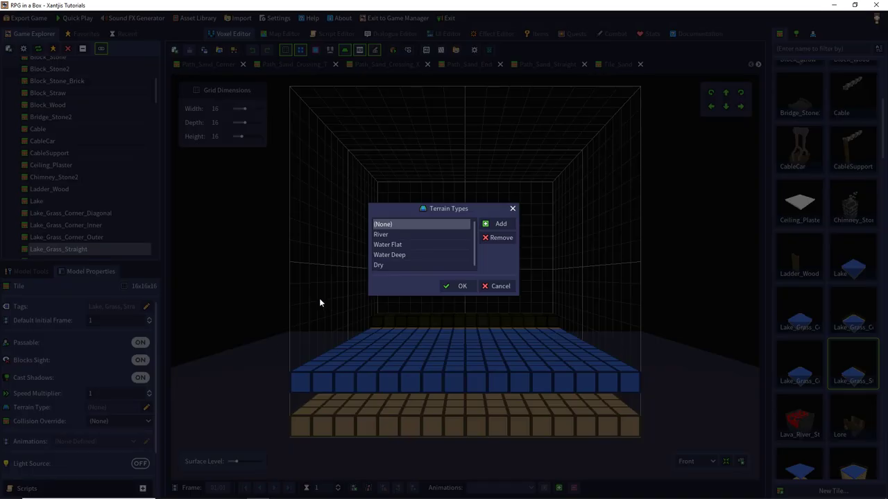
{"action": "left_click", "coordinate": [392, 245]}
{"action": "left_click", "coordinate": [454, 286]}
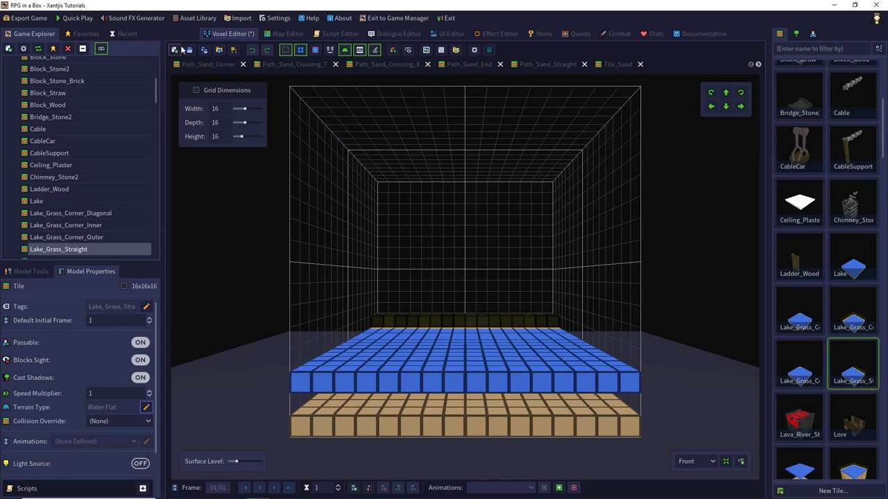
{"action": "left_click", "coordinate": [189, 50]}
Open the Ocean tile and set its terrain type to Water Deep.
{"action": "scroll", "coordinate": [867, 298], "scroll_direction": "down", "scroll_amount": 2}
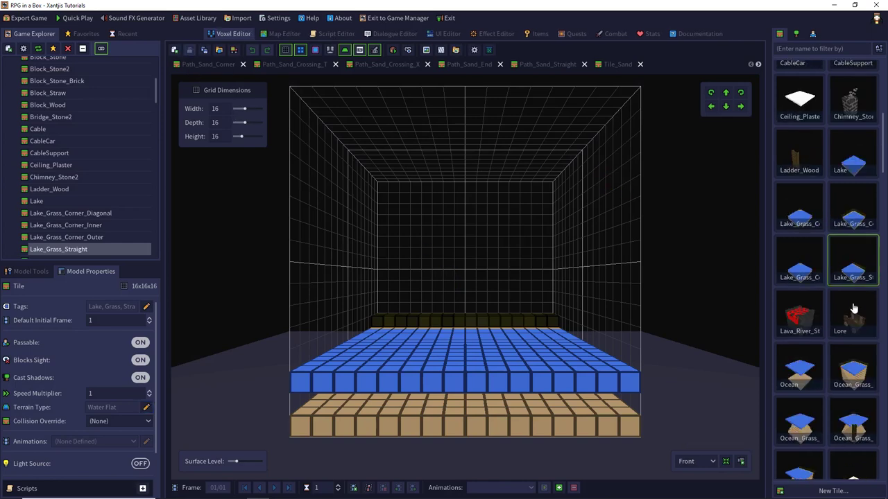
{"action": "scroll", "coordinate": [816, 317], "scroll_direction": "down", "scroll_amount": 2}
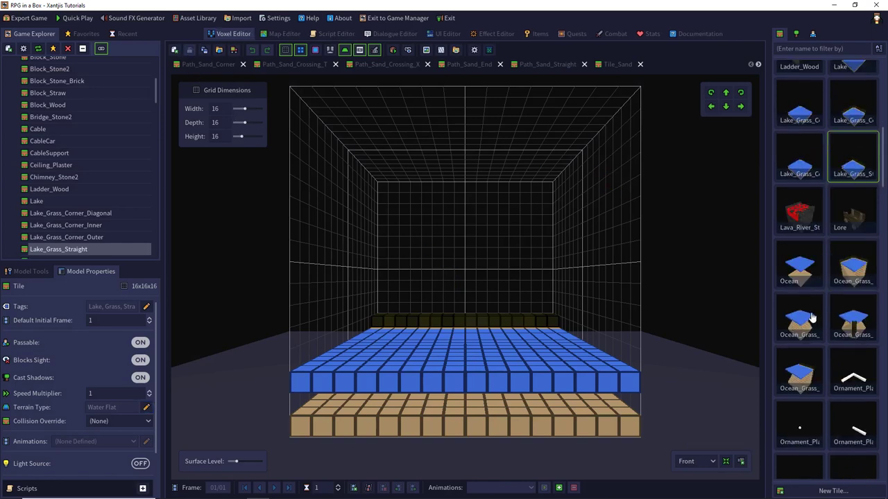
{"action": "left_click", "coordinate": [811, 262]}
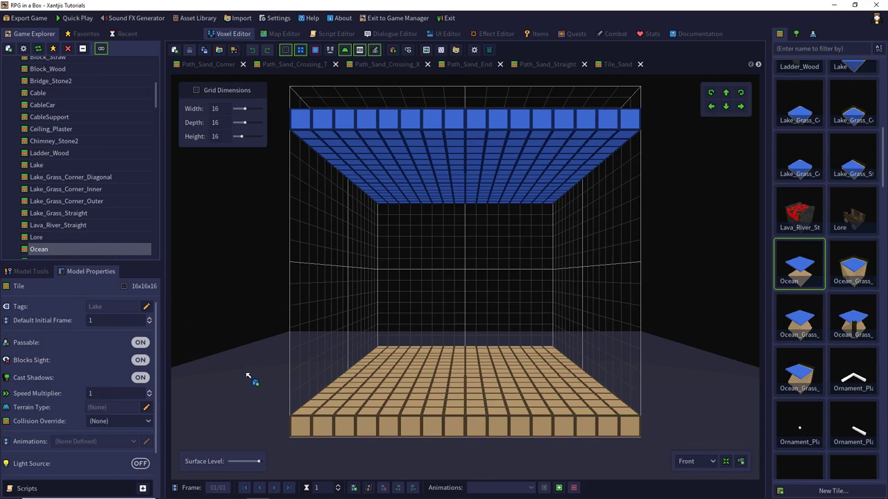
{"action": "left_click", "coordinate": [146, 407]}
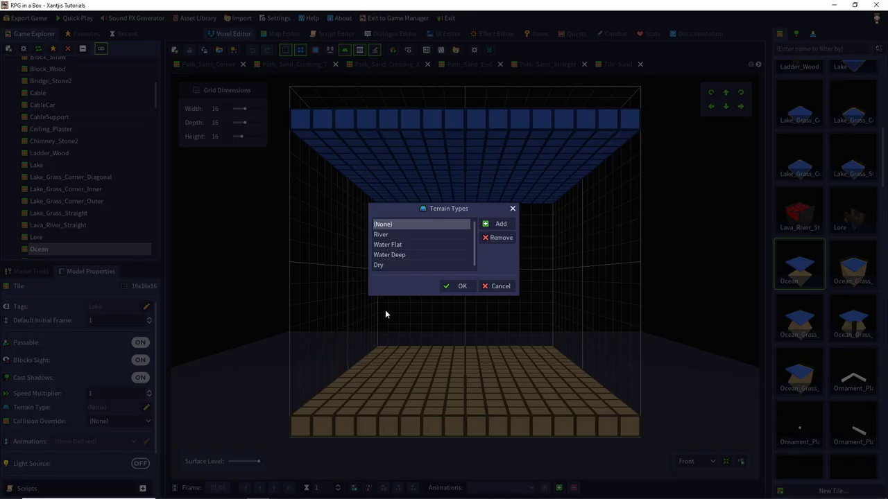
{"action": "left_click", "coordinate": [400, 256]}
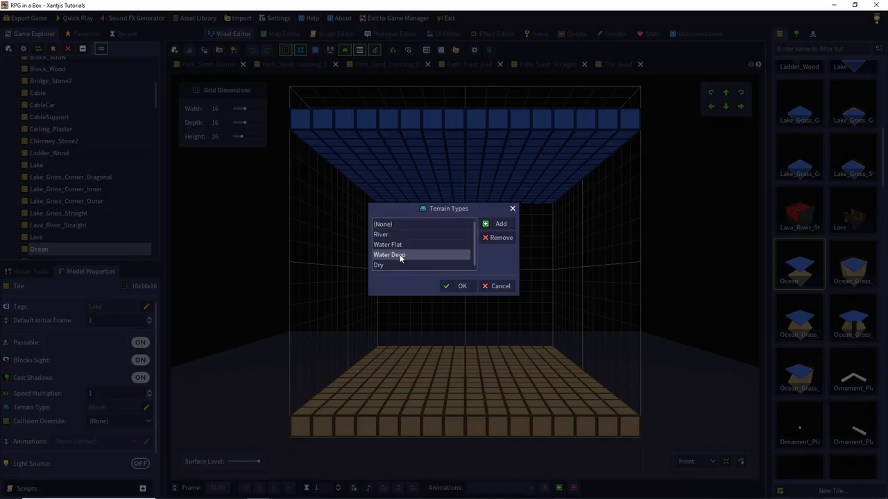
{"action": "left_click", "coordinate": [450, 286]}
Compare the Rex character's height with the water depth of the Ocean tile by viewing both models.
{"action": "left_click", "coordinate": [813, 34]}
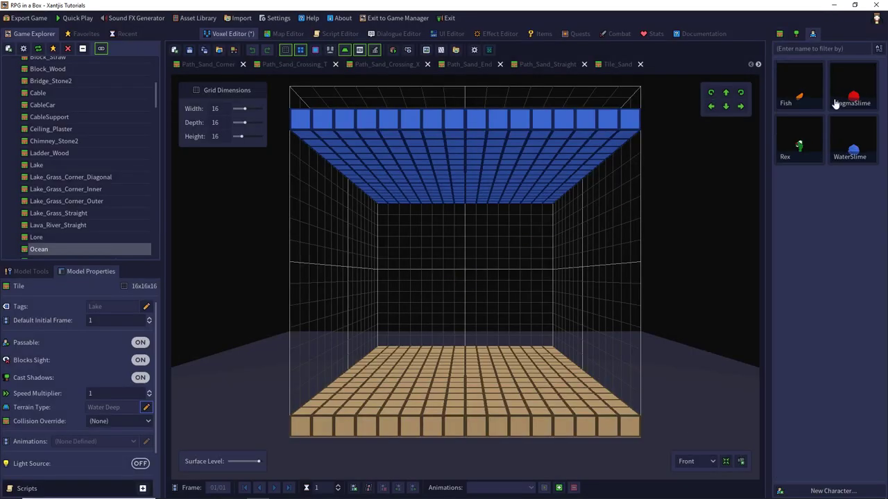
{"action": "left_click", "coordinate": [801, 146]}
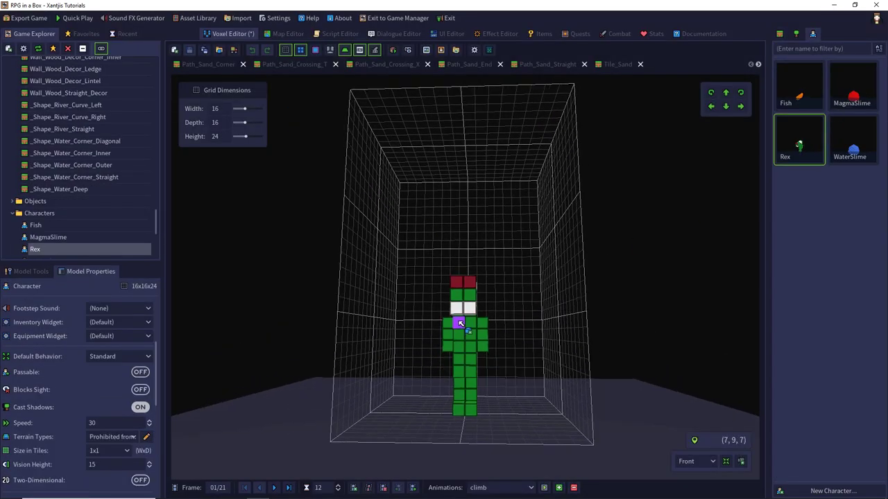
{"action": "right_click_drag", "start_coordinate": [425, 323], "coordinate": [561, 333]}
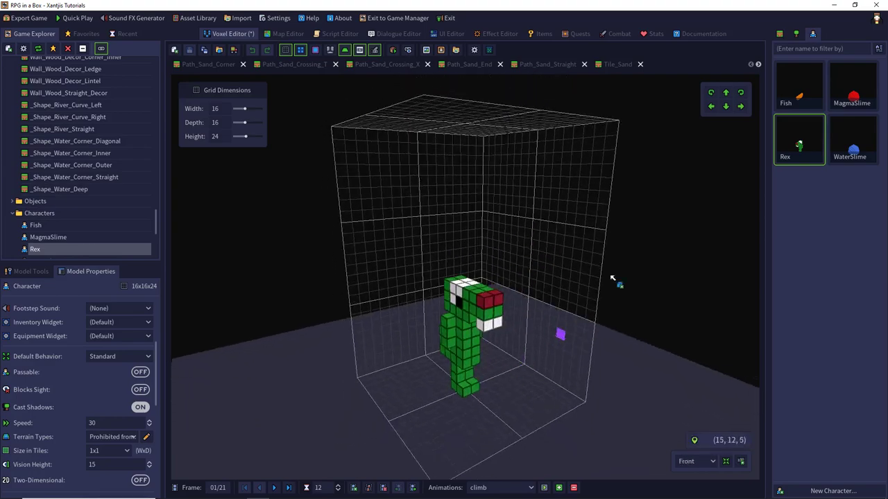
{"action": "left_click", "coordinate": [779, 34]}
{"action": "left_click", "coordinate": [802, 263]}
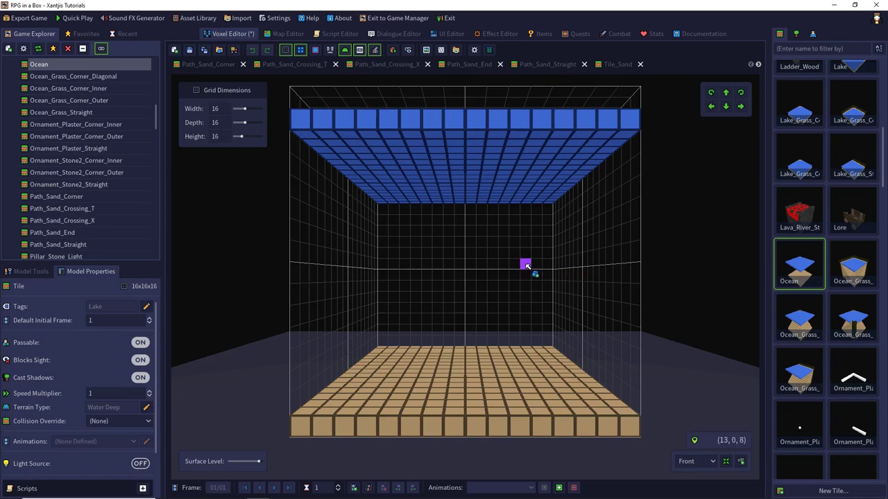
{"action": "mouse_move", "coordinate": [503, 254]}
{"action": "right_mouse_down"}
{"action": "mouse_move", "coordinate": [499, 270]}
{"action": "mouse_move", "coordinate": [505, 265]}
{"action": "right_mouse_up"}
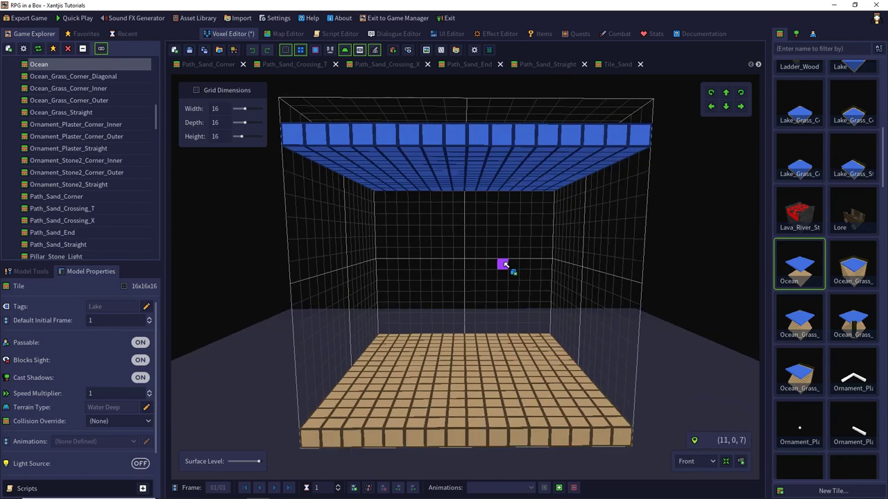
Inspect the sloped bottom of the Ocean_Grass_Corner_Inner tile and set its terrain type to Water Flat.
{"action": "left_click", "coordinate": [852, 267]}
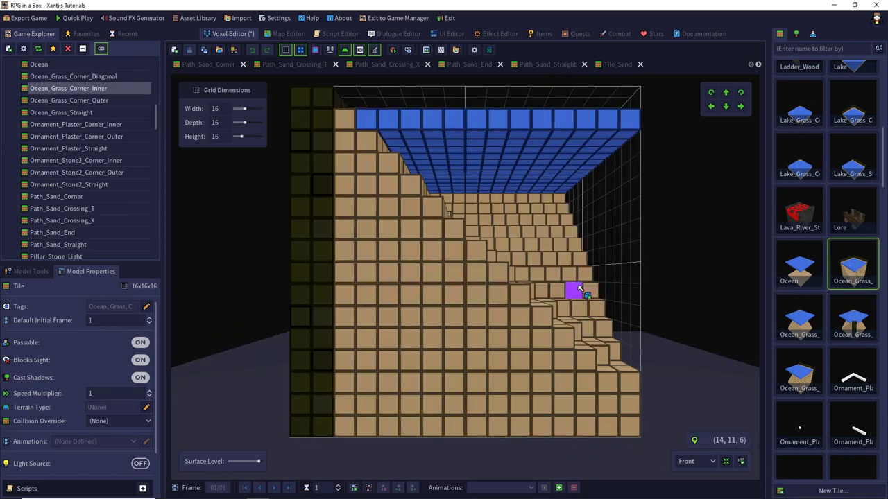
{"action": "right_click_drag", "start_coordinate": [573, 292], "coordinate": [472, 272]}
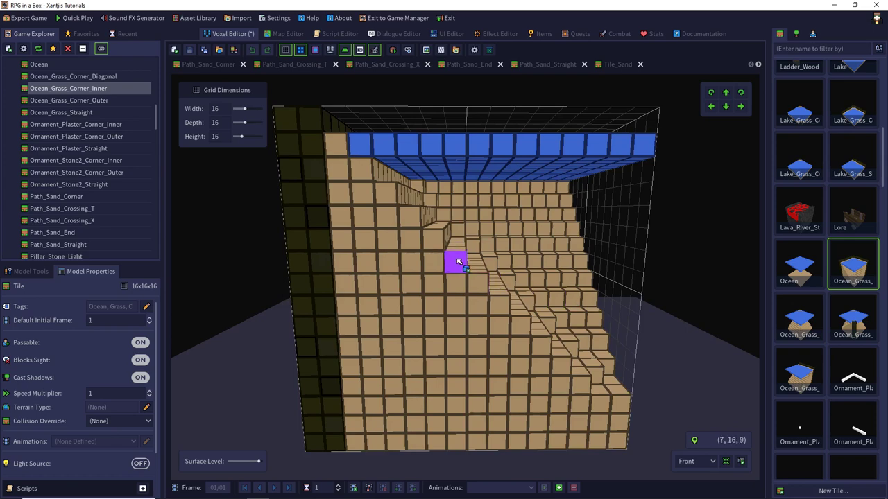
{"action": "left_click", "coordinate": [144, 408]}
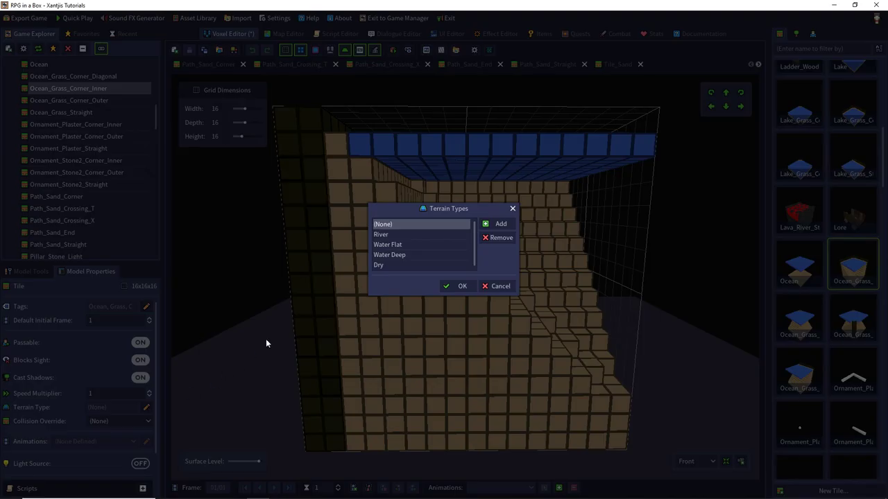
{"action": "left_click", "coordinate": [394, 245]}
{"action": "left_click", "coordinate": [452, 286]}
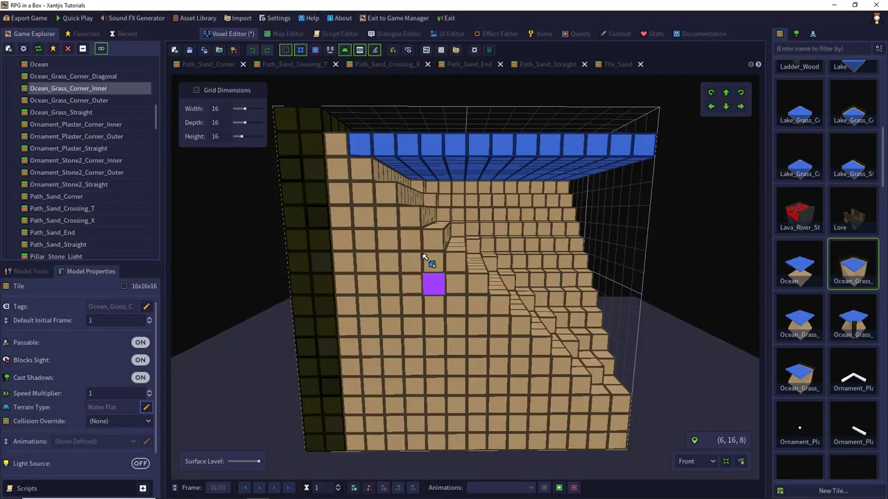
Set the terrain type of the Ocean_Grass_Corner_Outer tile to Water Flat.
{"action": "left_click", "coordinate": [784, 321]}
{"action": "left_click", "coordinate": [147, 409]}
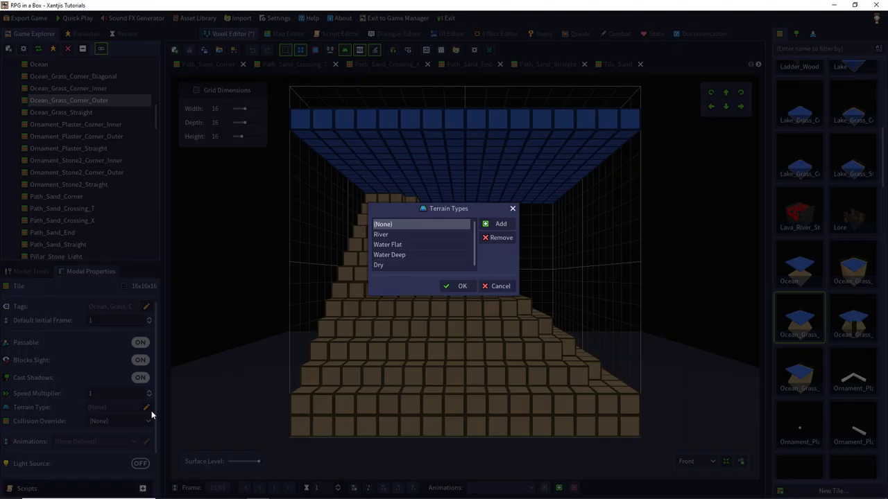
{"action": "left_click", "coordinate": [401, 244]}
{"action": "left_click", "coordinate": [457, 285]}
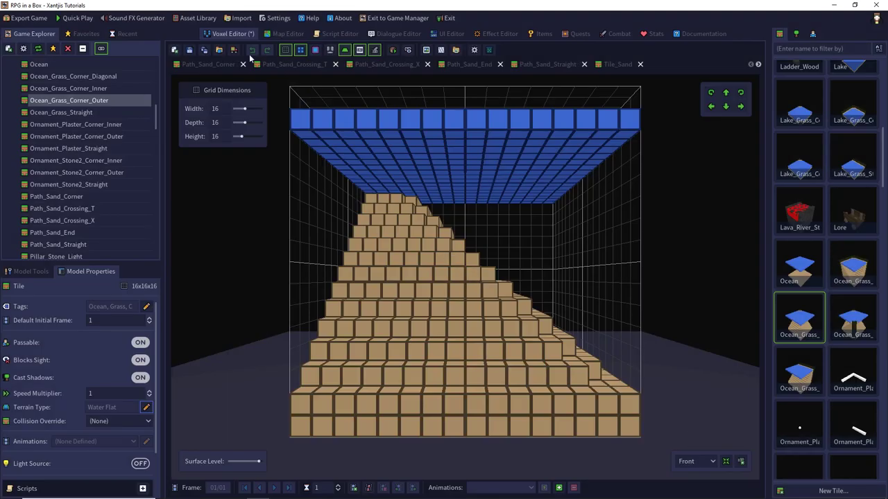
Set the terrain type of the Ocean_Grass_Corner_Diagonal tile to Water Flat and save it.
{"action": "left_click", "coordinate": [850, 335]}
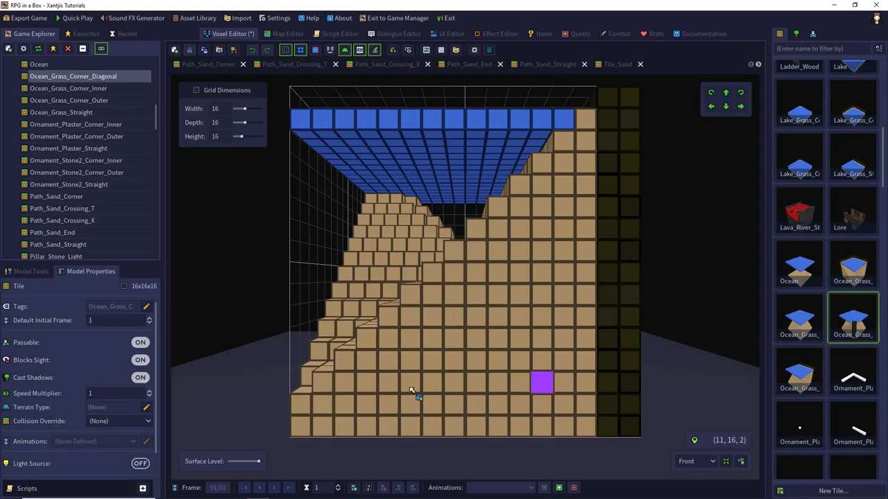
{"action": "left_click", "coordinate": [145, 407]}
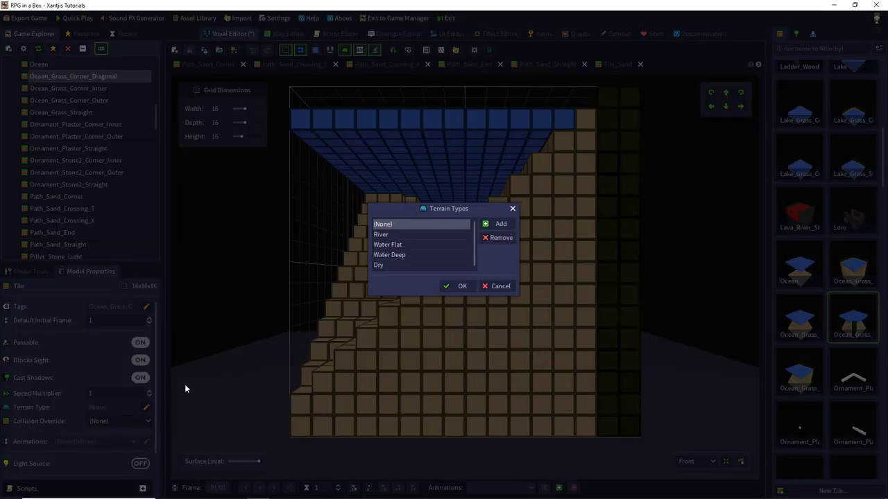
{"action": "left_click", "coordinate": [387, 244]}
{"action": "left_click", "coordinate": [457, 286]}
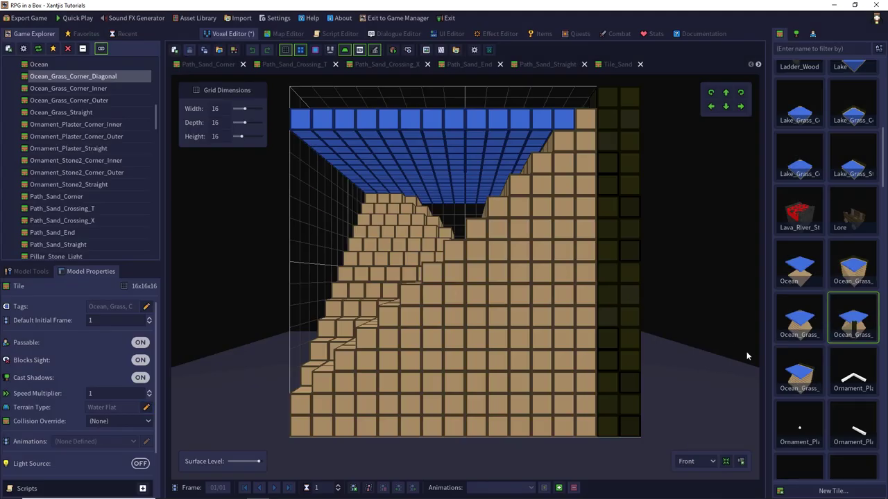
Assign the Water Flat terrain type to the Ocean_Grass_Straight tile and save it.
{"action": "left_click", "coordinate": [800, 375]}
{"action": "left_click", "coordinate": [146, 407]}
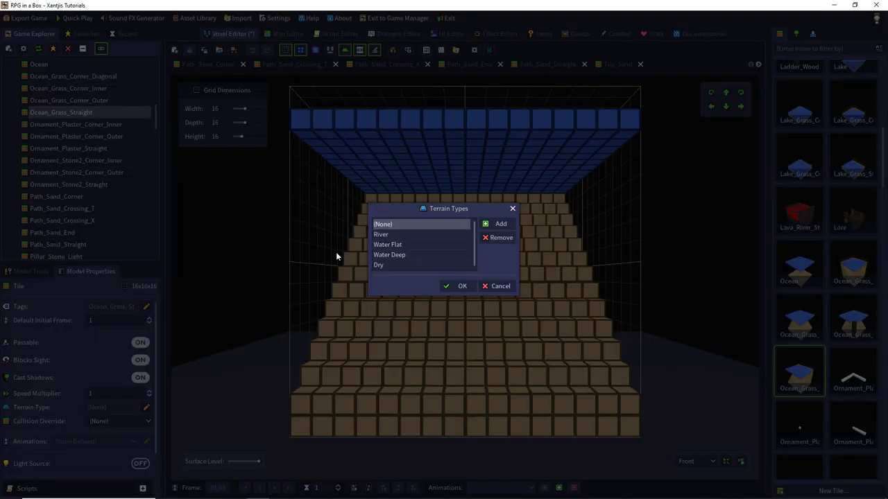
{"action": "left_click", "coordinate": [390, 245]}
{"action": "left_click", "coordinate": [450, 286]}
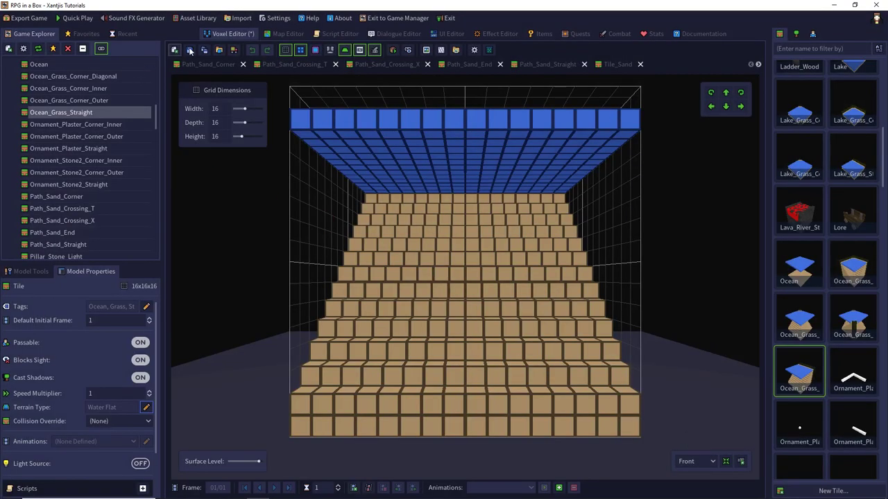
Open the River_Grass_Curve_Left tile to check its terrain type.
{"action": "scroll", "coordinate": [809, 300], "scroll_direction": "down", "scroll_amount": 3}
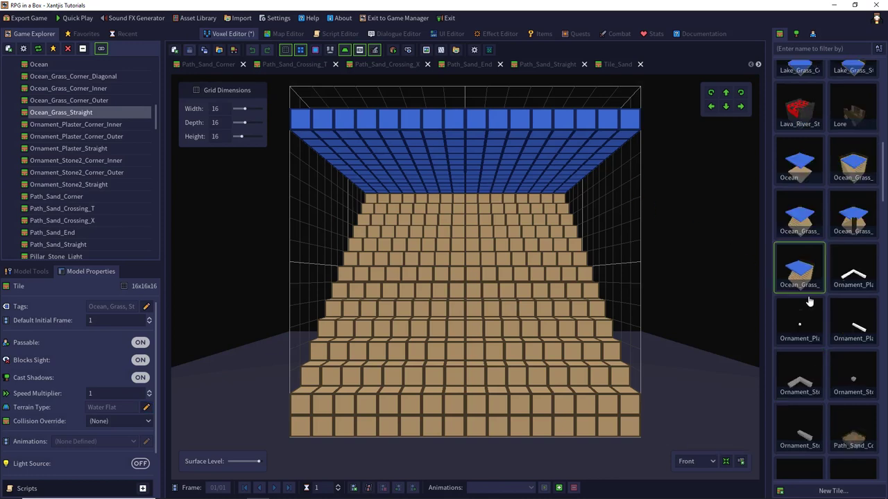
{"action": "scroll", "coordinate": [808, 301], "scroll_direction": "down", "scroll_amount": 7}
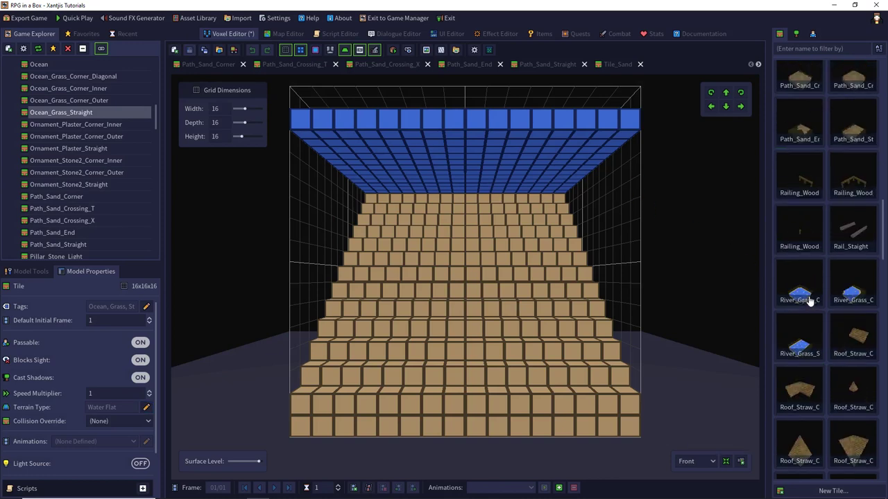
{"action": "left_click", "coordinate": [802, 294]}
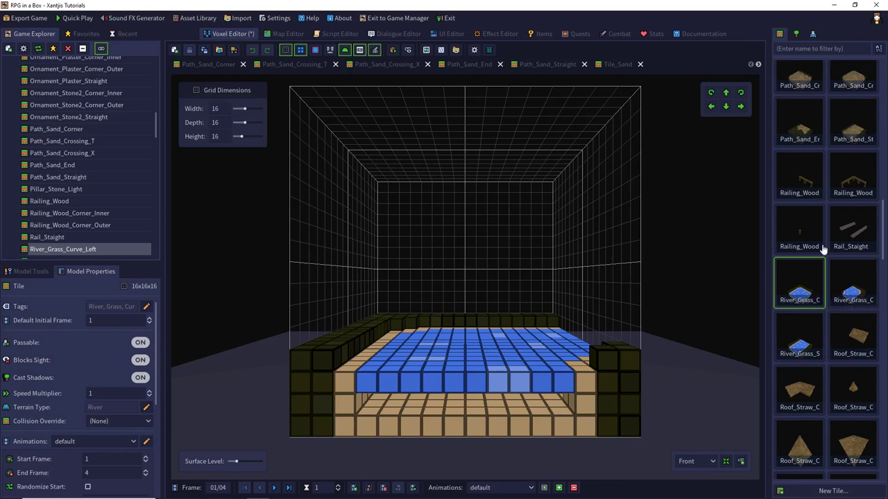
Look through the tile library for remaining tiles that need a terrain type.
{"action": "scroll", "coordinate": [817, 285], "scroll_direction": "down", "scroll_amount": 3}
{"action": "scroll", "coordinate": [817, 284], "scroll_direction": "down", "scroll_amount": 9}
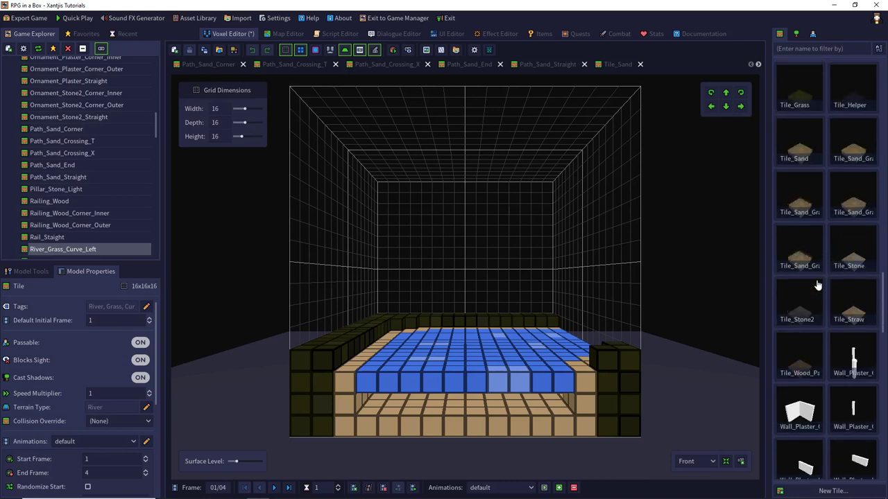
{"action": "scroll", "coordinate": [817, 285], "scroll_direction": "down", "scroll_amount": 10}
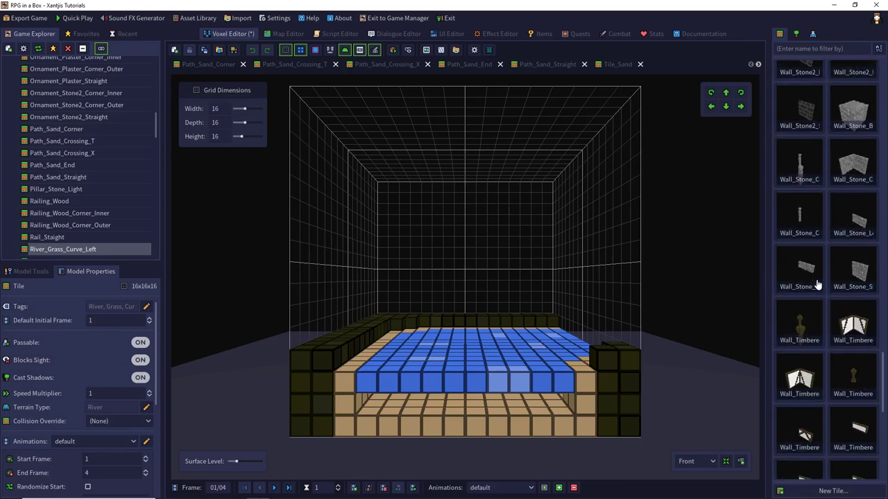
{"action": "scroll", "coordinate": [817, 284], "scroll_direction": "down", "scroll_amount": 7}
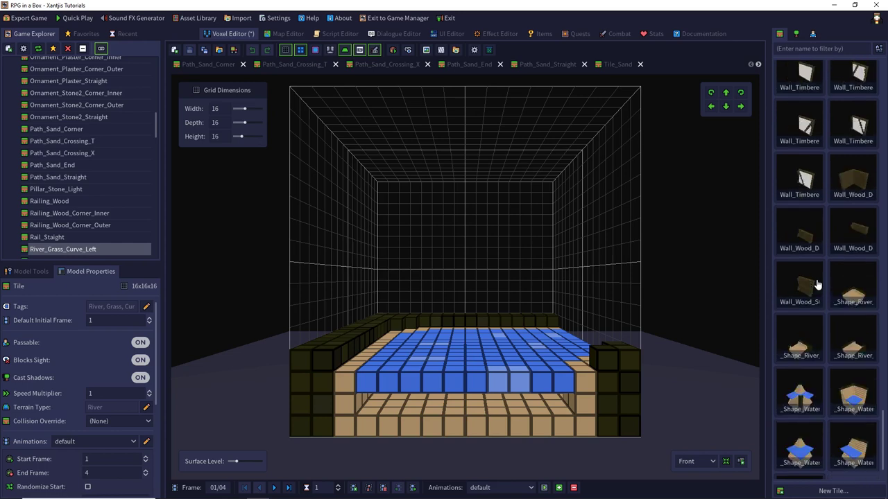
{"action": "scroll", "coordinate": [822, 298], "scroll_direction": "up", "scroll_amount": 20}
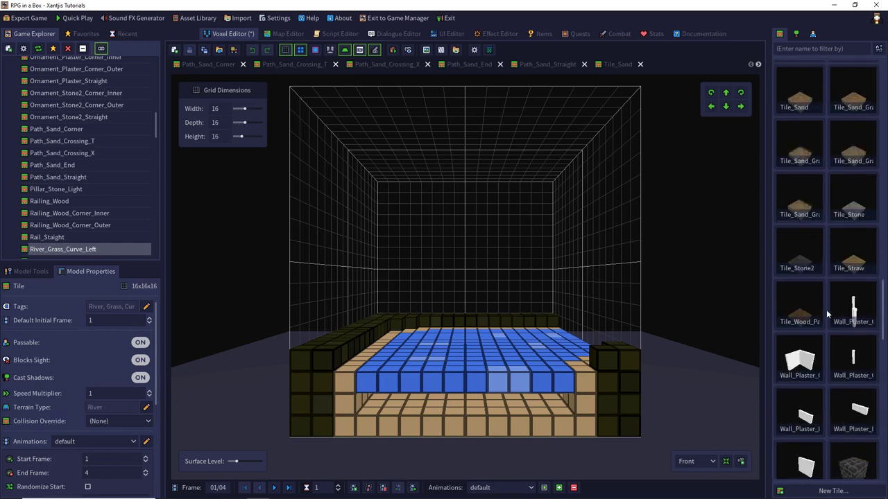
{"action": "scroll", "coordinate": [827, 314], "scroll_direction": "up", "scroll_amount": 15}
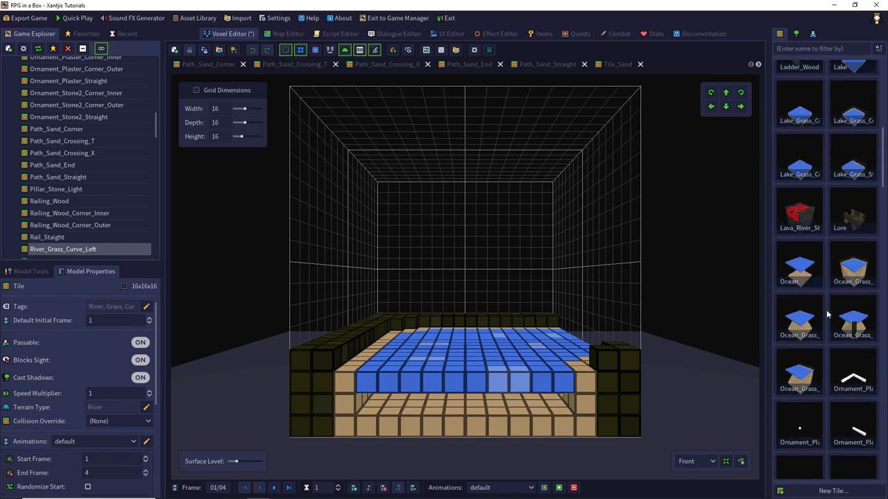
{"action": "scroll", "coordinate": [826, 312], "scroll_direction": "up", "scroll_amount": 5}
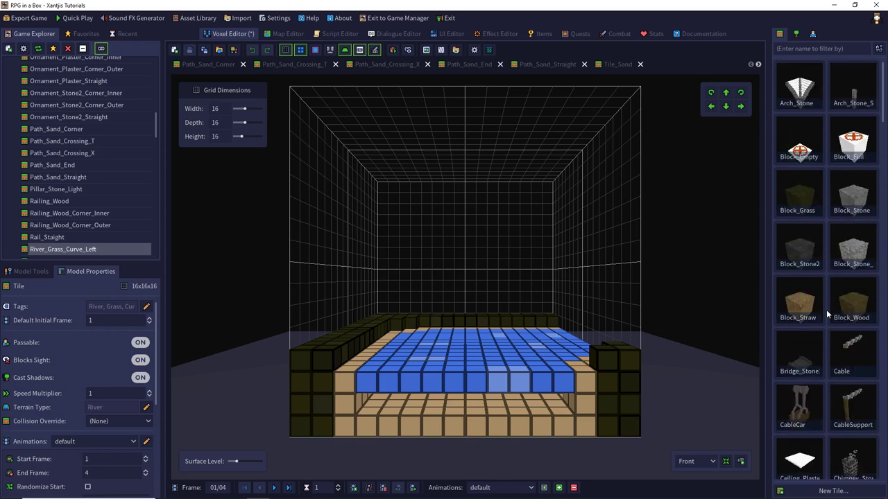
Prohibit the Rex character from traversing Water Deep terrain.
{"action": "left_click", "coordinate": [812, 34]}
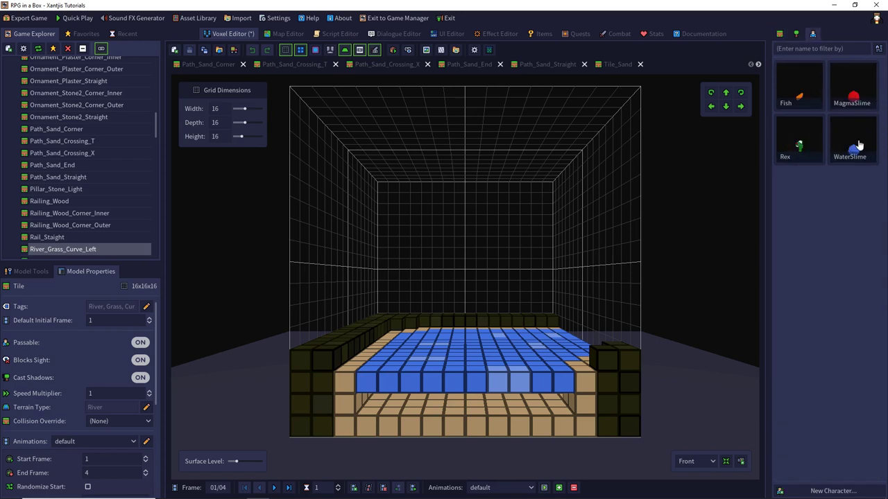
{"action": "left_click", "coordinate": [797, 144]}
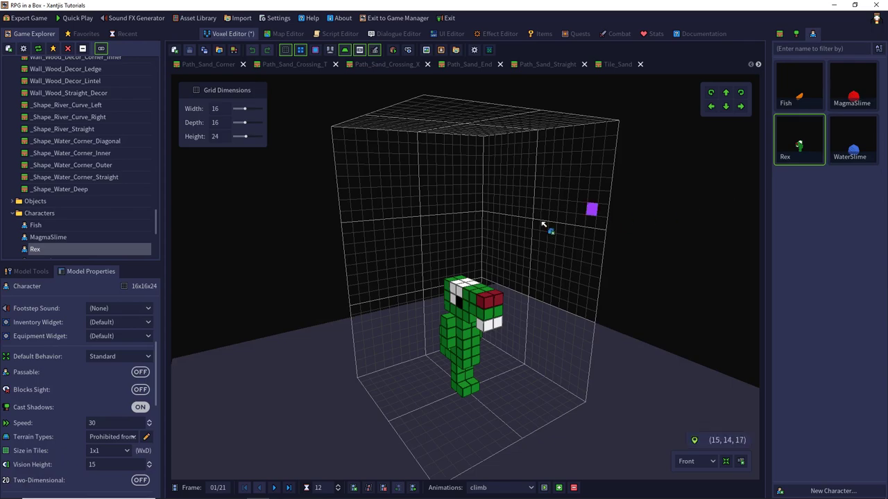
{"action": "left_click", "coordinate": [146, 437]}
{"action": "left_click", "coordinate": [414, 233]}
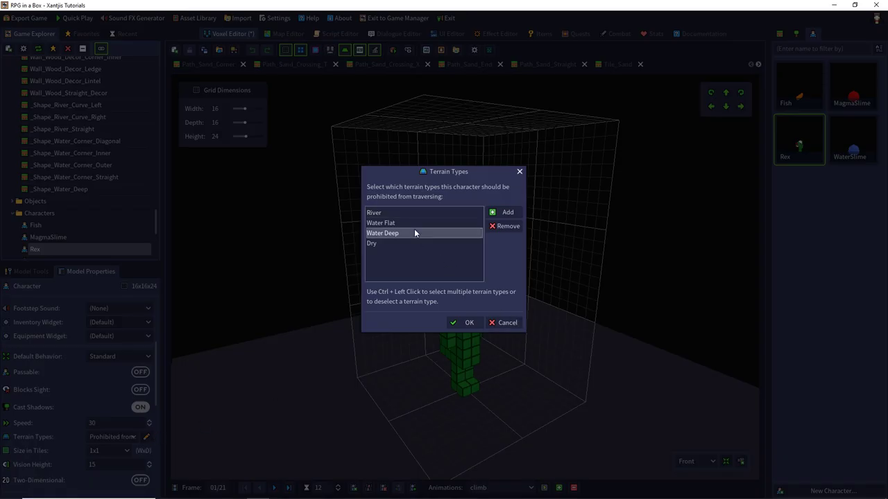
{"action": "left_click", "coordinate": [461, 322]}
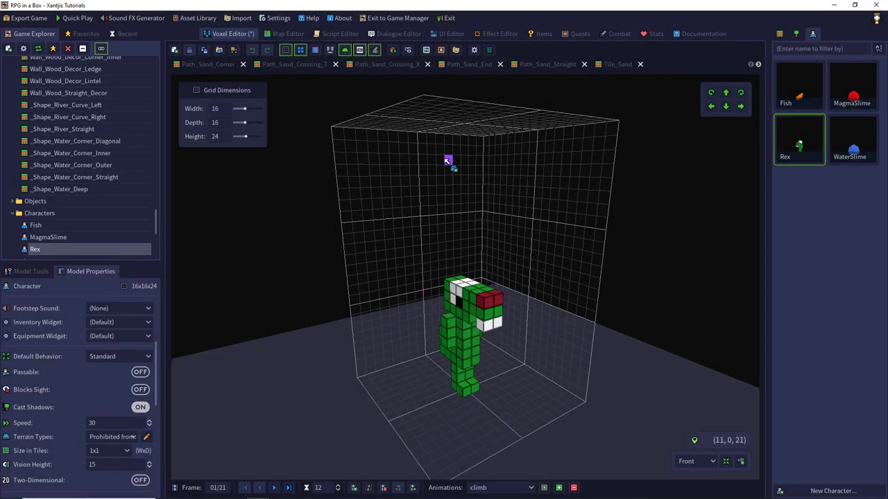
Add a terrain type named Magma Flat from the Lava_River_Straight tile's properties and assign it to that tile.
{"action": "left_click", "coordinate": [782, 34]}
{"action": "scroll", "coordinate": [815, 208], "scroll_direction": "down", "scroll_amount": 5}
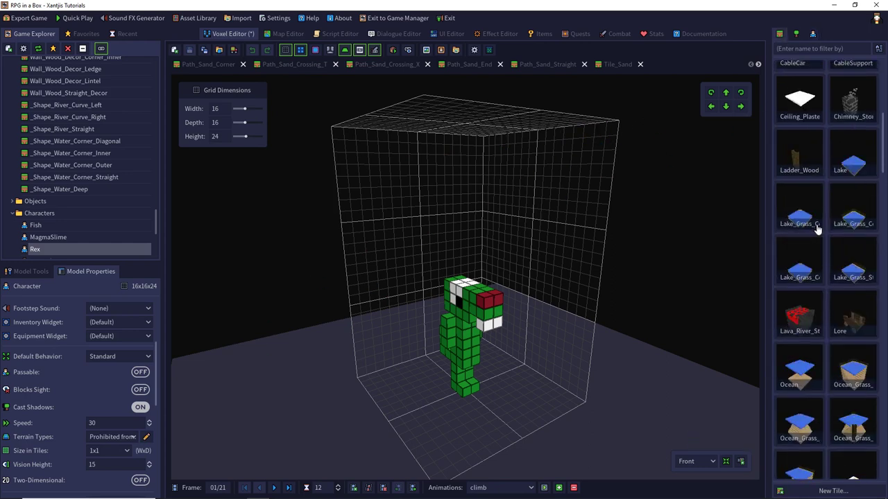
{"action": "double_click", "coordinate": [797, 313]}
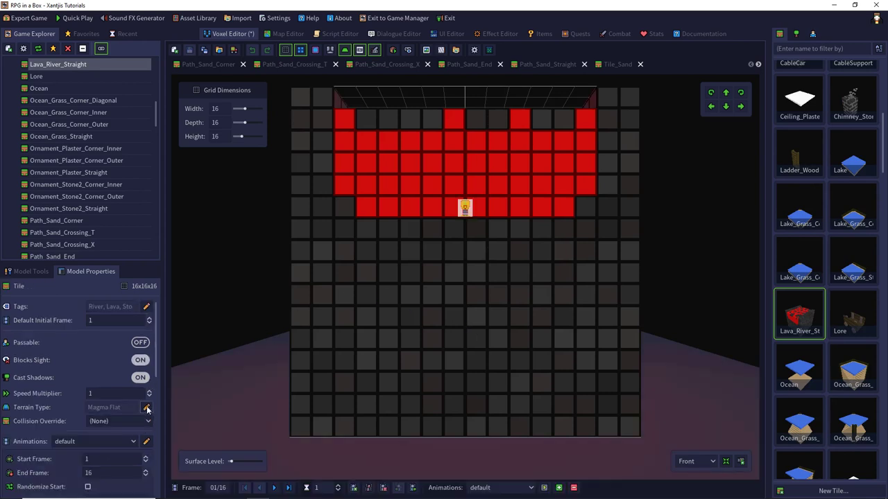
{"action": "left_click", "coordinate": [147, 408]}
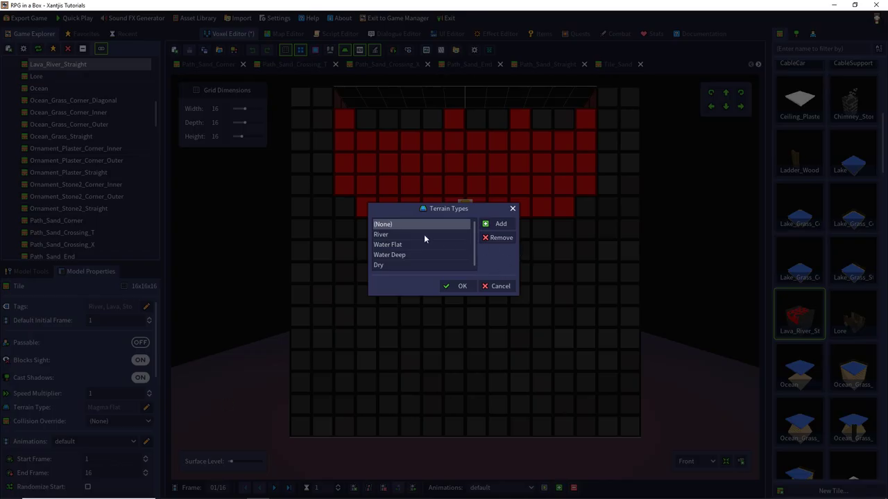
{"action": "left_click", "coordinate": [498, 224]}
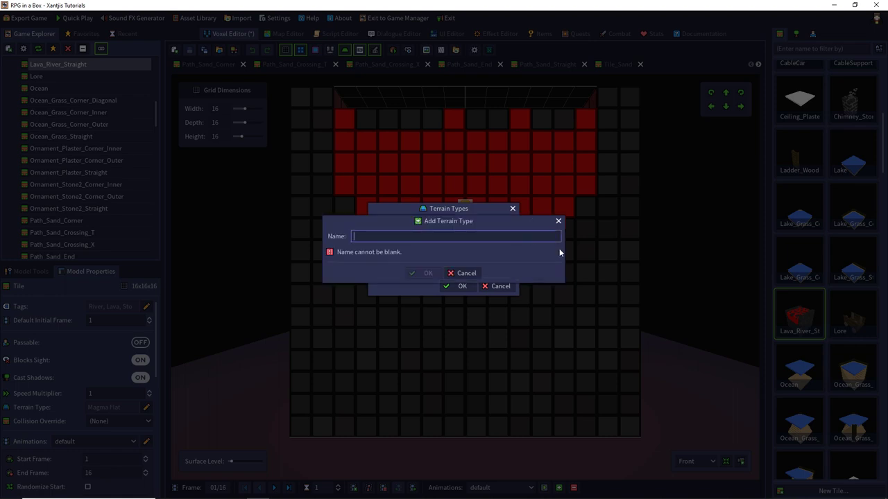
{"action": "type", "text": "Magma Flat"}
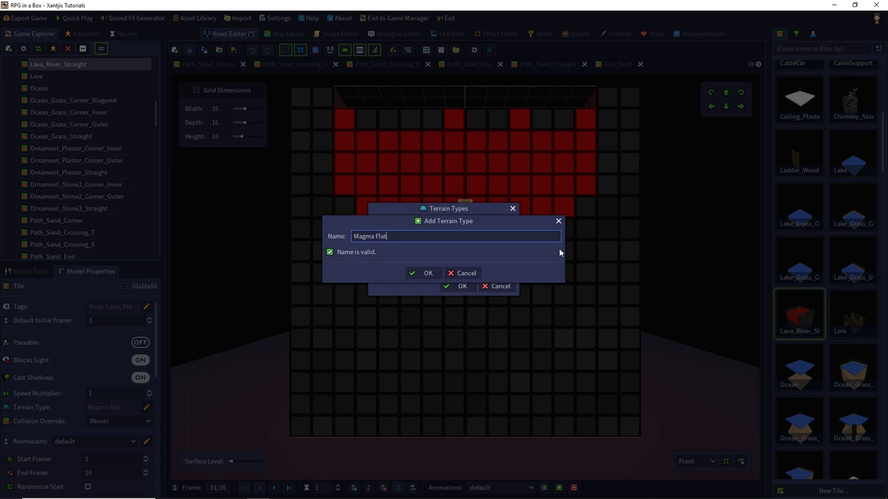
{"action": "key", "text": "Return"}
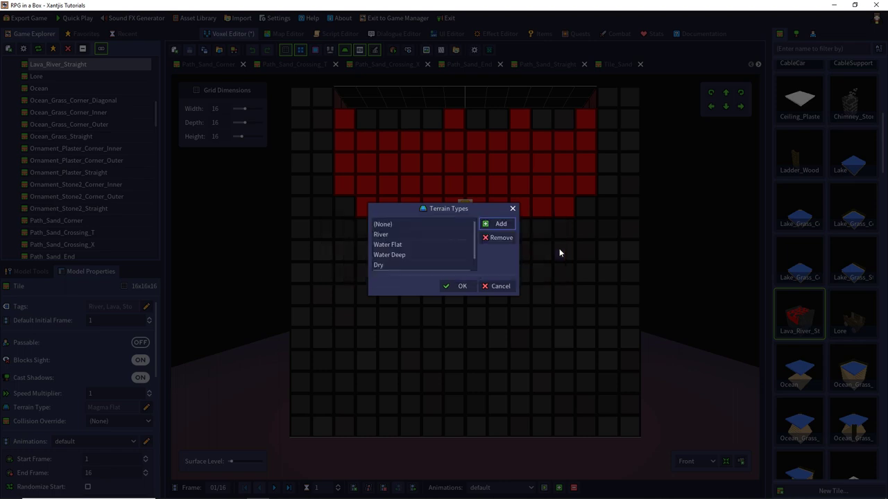
{"action": "left_click", "coordinate": [430, 266]}
{"action": "left_click", "coordinate": [447, 287]}
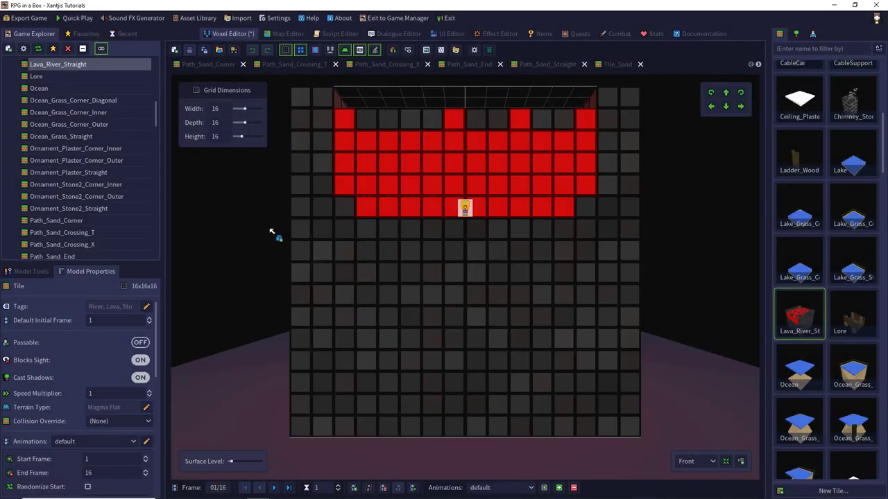
Open the list of terrain types that the Rex character is prohibited from traversing.
{"action": "left_click", "coordinate": [812, 35]}
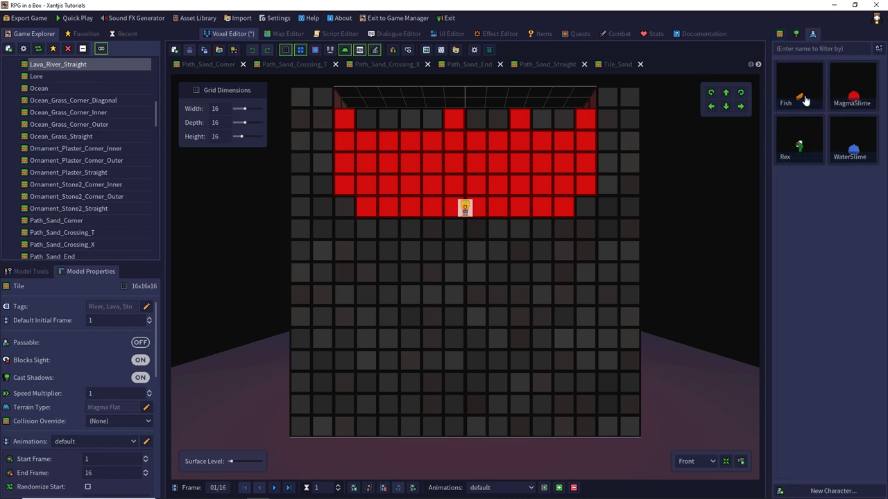
{"action": "left_click", "coordinate": [796, 140]}
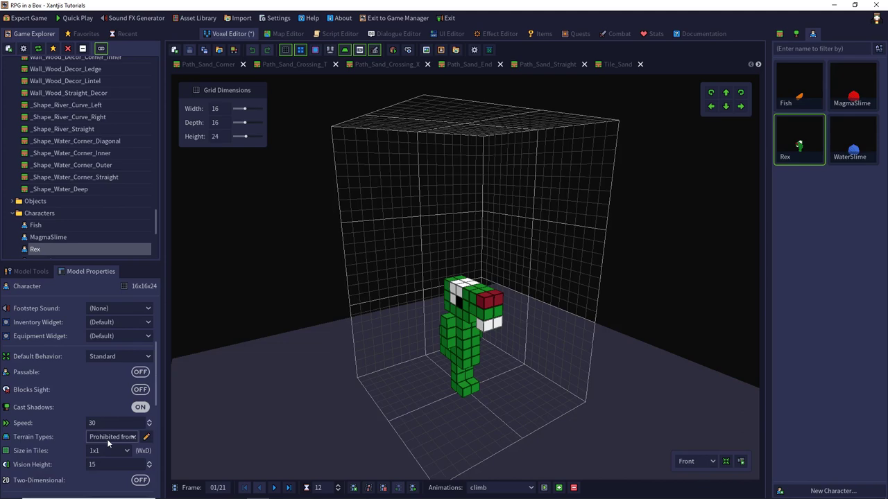
{"action": "left_click", "coordinate": [147, 437]}
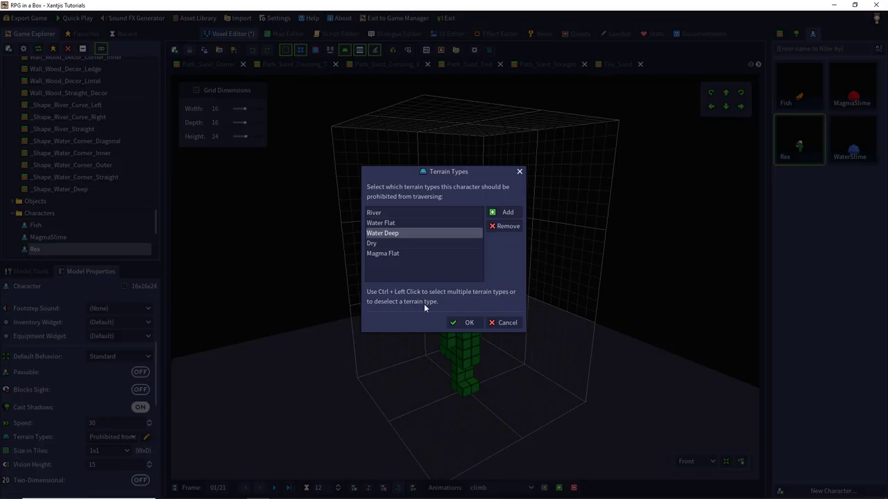
{"action": "left_click", "coordinate": [396, 253], "text": "ctrl"}
{"action": "left_click", "coordinate": [390, 245], "text": "ctrl"}
{"action": "left_click", "coordinate": [390, 253], "text": "ctrl"}
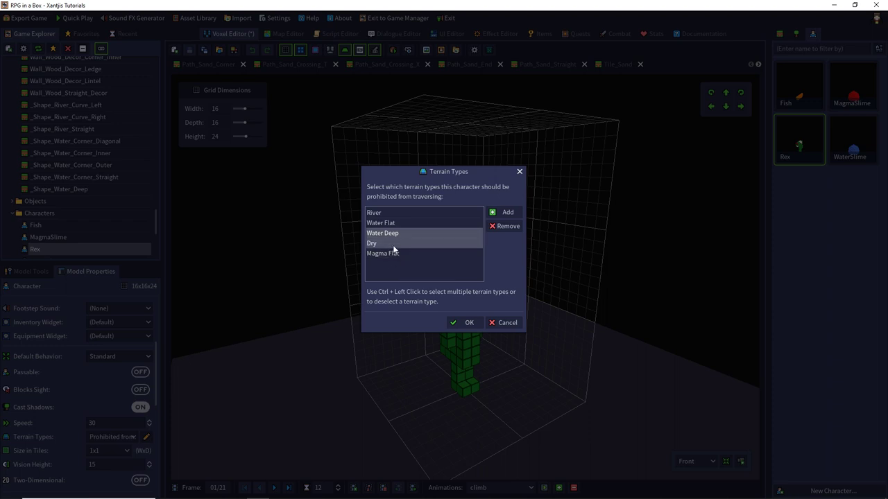
{"action": "left_click", "coordinate": [392, 246], "text": "ctrl"}
{"action": "left_click", "coordinate": [396, 254], "text": "ctrl"}
{"action": "left_click", "coordinate": [408, 224]}
{"action": "left_click", "coordinate": [403, 214]}
{"action": "left_click", "coordinate": [395, 233]}
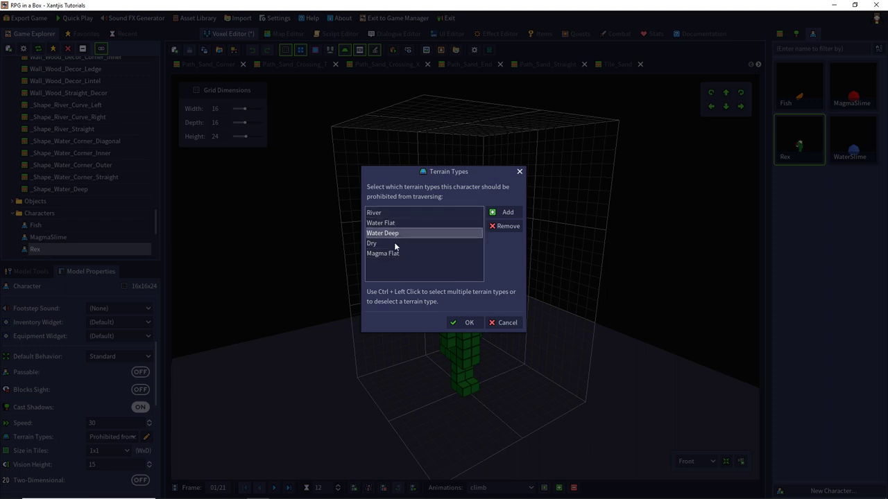
{"action": "left_click", "coordinate": [395, 243]}
Prohibit Rex from traversing both Water Deep and Magma Flat terrain.
{"action": "left_click", "coordinate": [402, 233]}
{"action": "left_click", "coordinate": [397, 254], "text": "ctrl"}
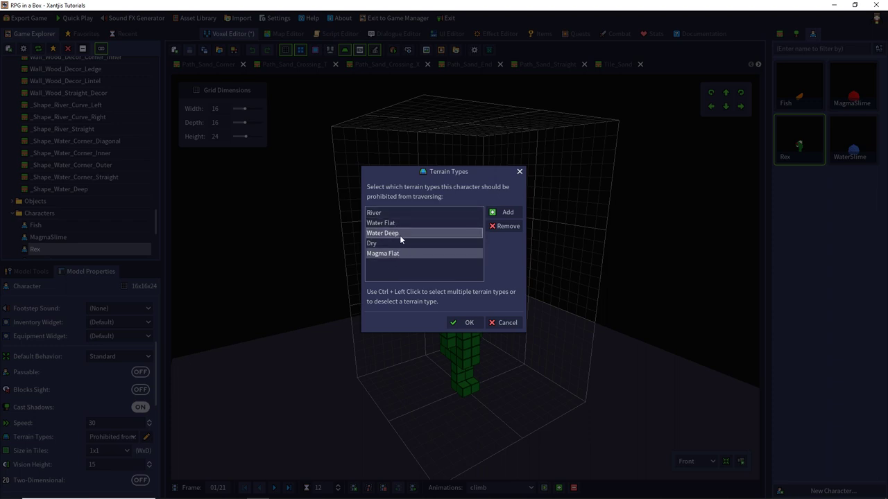
{"action": "left_click", "coordinate": [461, 322]}
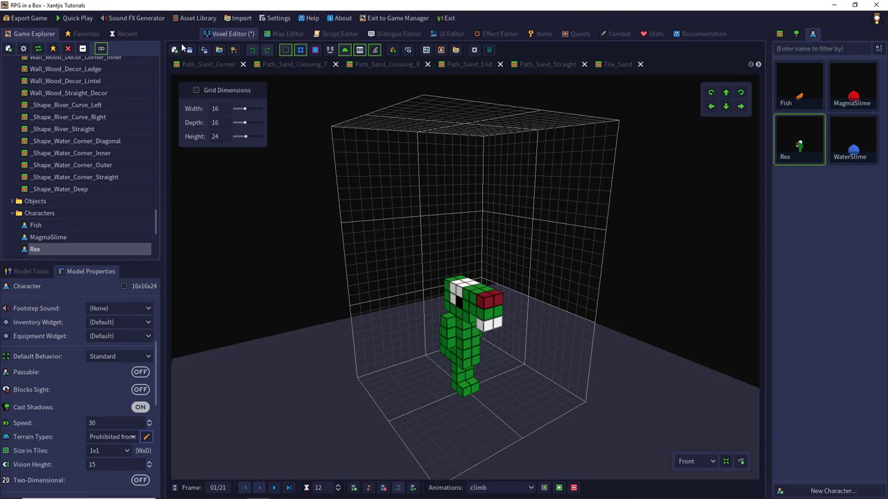
Add Magma Flat alongside Dry to the terrain types the WaterSlime character is prohibited from traversing.
{"action": "left_click", "coordinate": [844, 145]}
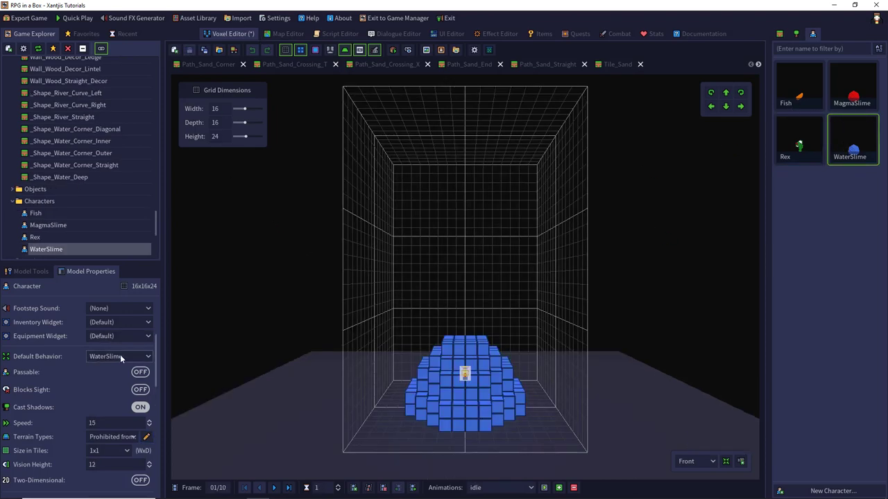
{"action": "left_click", "coordinate": [146, 437]}
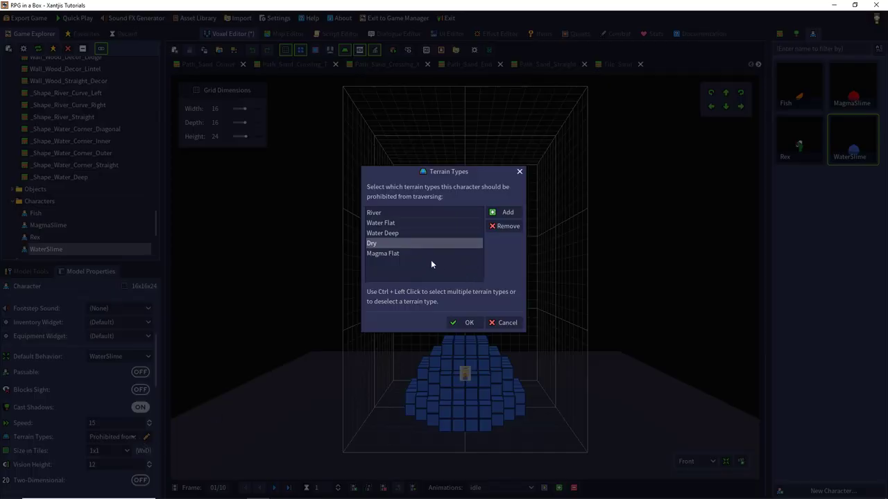
{"action": "left_click", "coordinate": [389, 254], "text": "ctrl"}
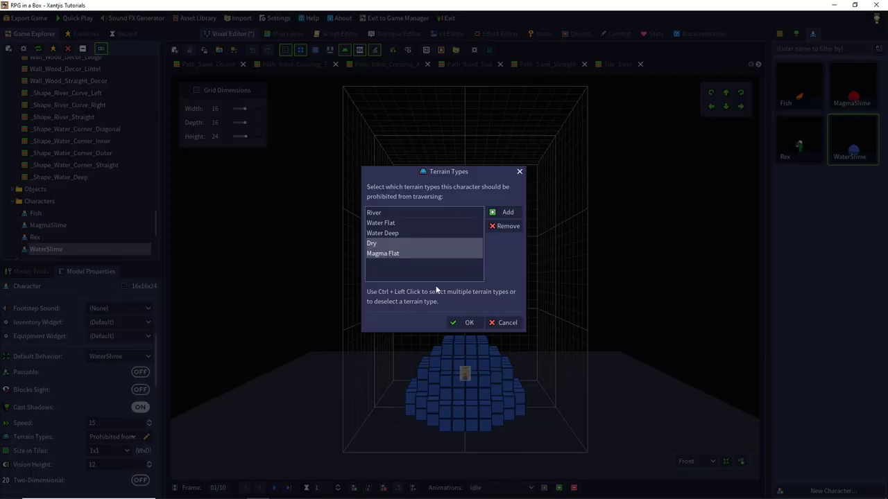
{"action": "left_click", "coordinate": [465, 323]}
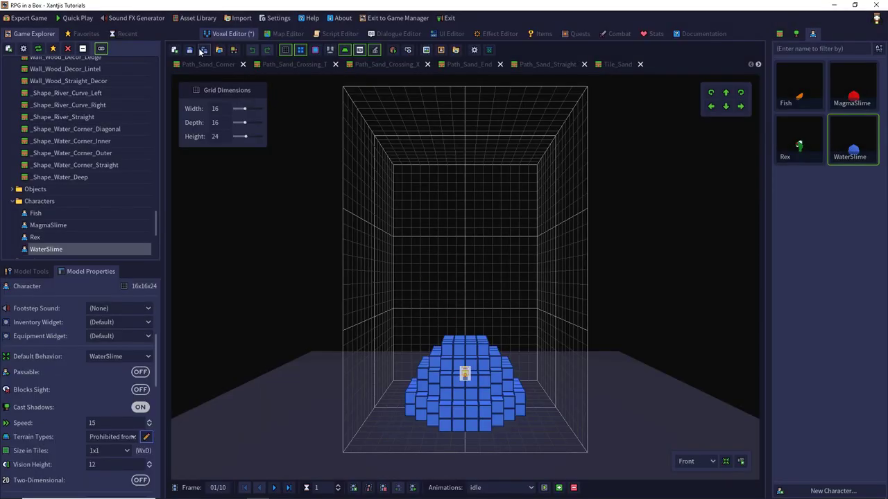
Prohibit the MagmaSlime character from traversing Water Flat and Water Deep in addition to River terrain.
{"action": "left_click", "coordinate": [853, 95]}
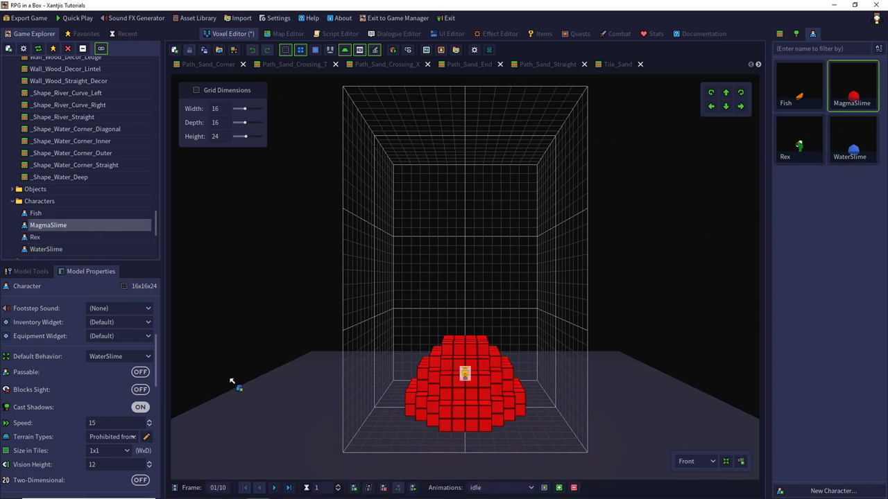
{"action": "left_click", "coordinate": [120, 438]}
{"action": "left_click", "coordinate": [114, 461]}
{"action": "left_click", "coordinate": [146, 436]}
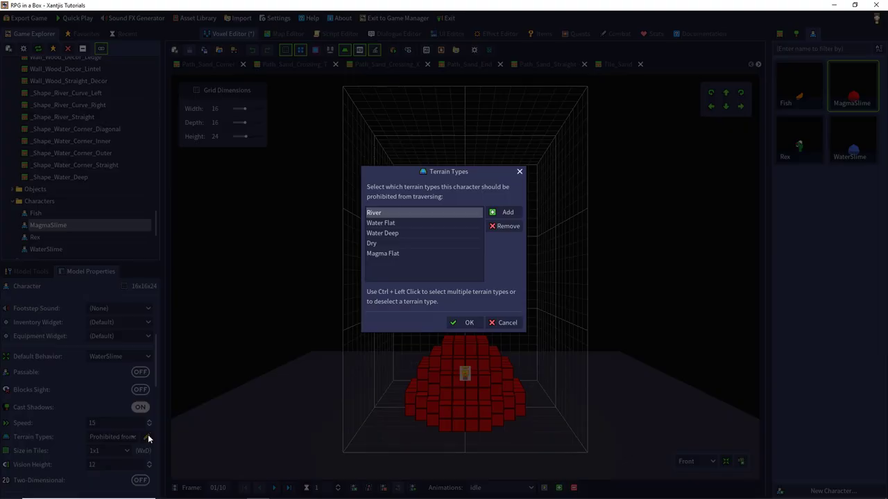
{"action": "left_click", "coordinate": [384, 233], "text": "ctrl"}
{"action": "left_click", "coordinate": [391, 223], "text": "ctrl"}
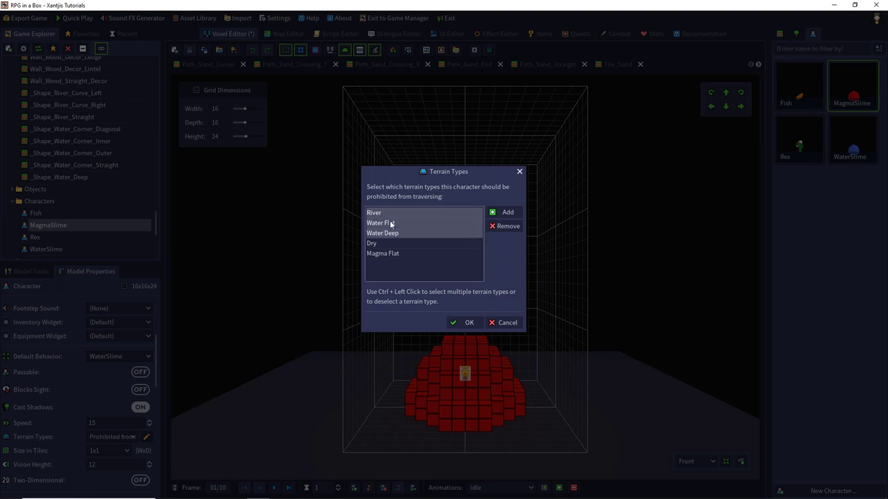
{"action": "left_click", "coordinate": [461, 323]}
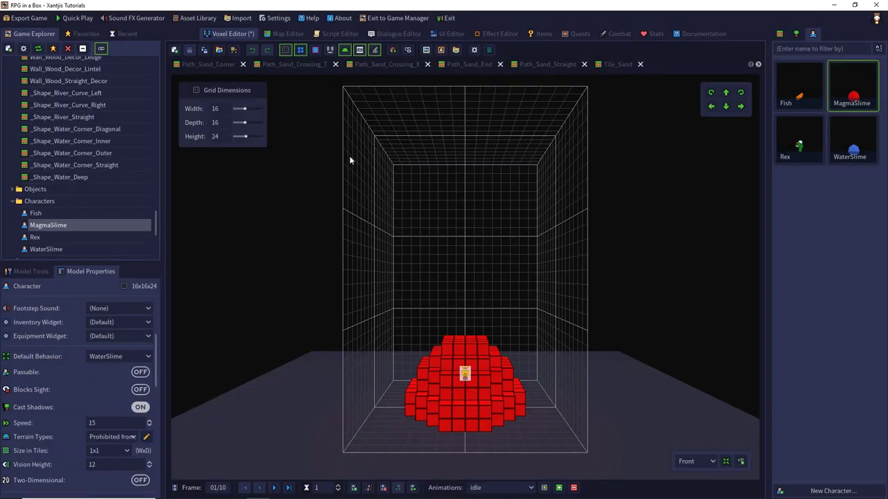
Restrict the Fish character to traversing only Water Flat and Water Deep terrain.
{"action": "left_click", "coordinate": [799, 85]}
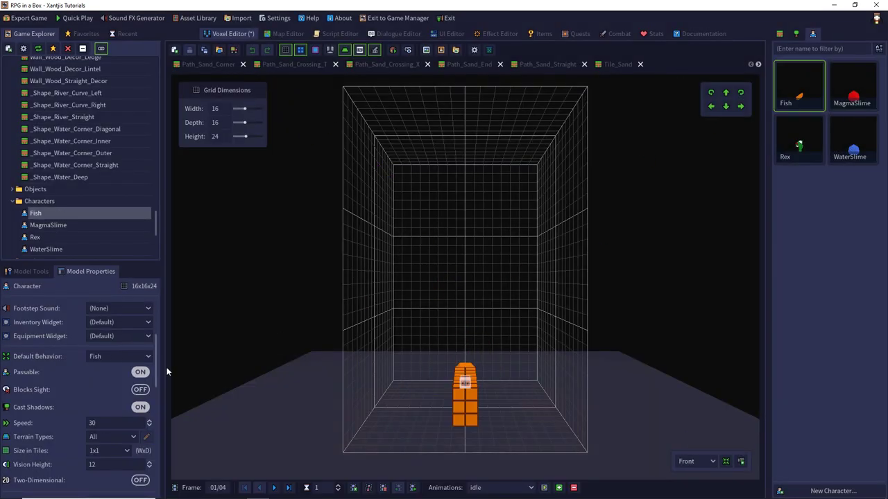
{"action": "left_click", "coordinate": [135, 356]}
{"action": "left_click", "coordinate": [133, 352]}
{"action": "left_click", "coordinate": [134, 437]}
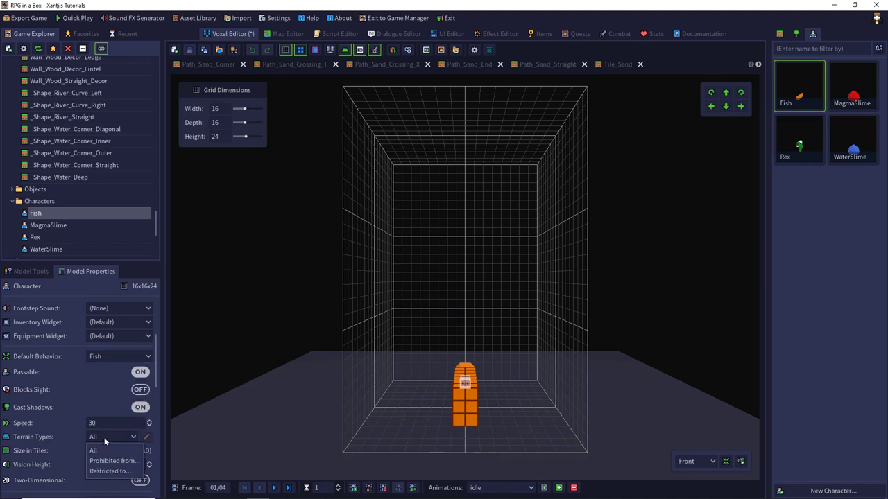
{"action": "left_click", "coordinate": [111, 472]}
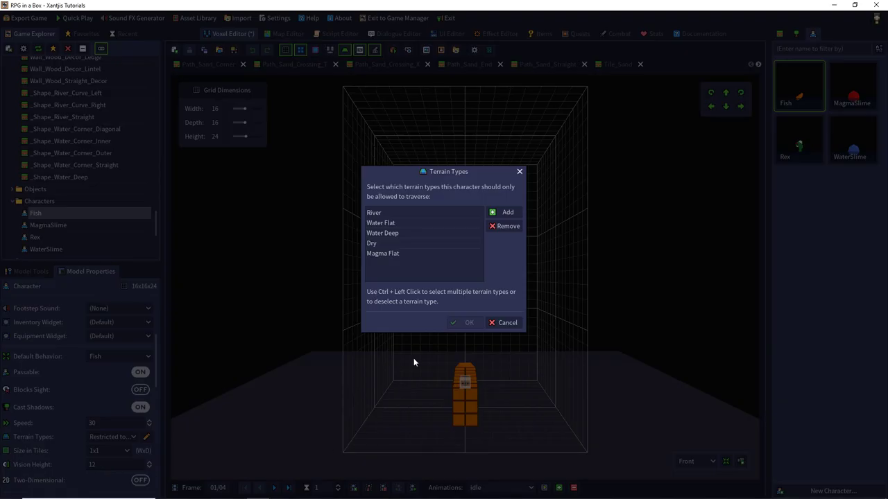
{"action": "left_click", "coordinate": [392, 233]}
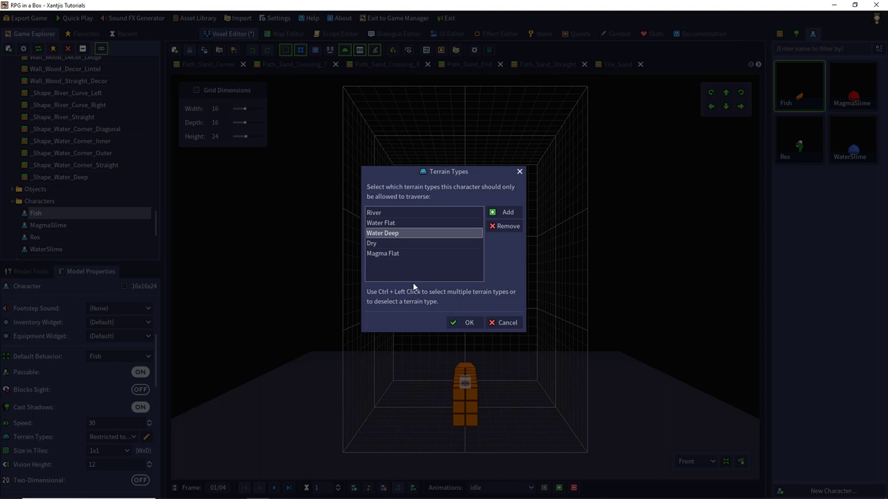
{"action": "left_click", "coordinate": [398, 223], "text": "ctrl"}
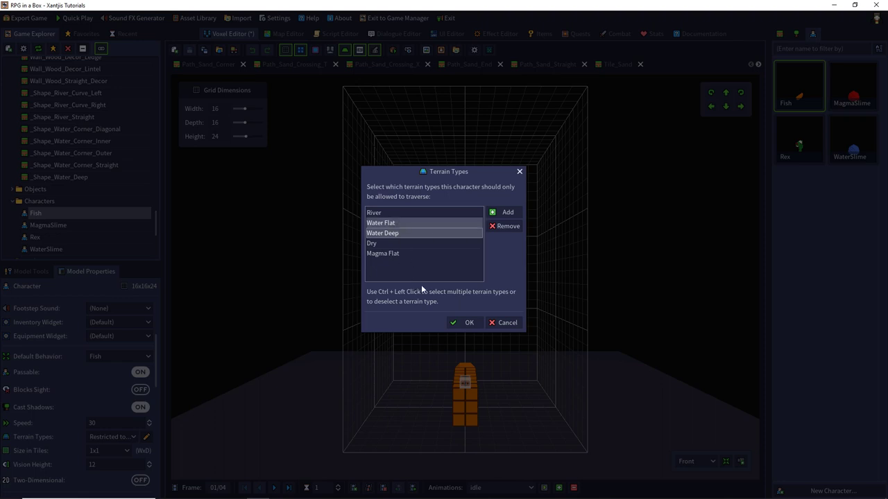
{"action": "left_click", "coordinate": [463, 324]}
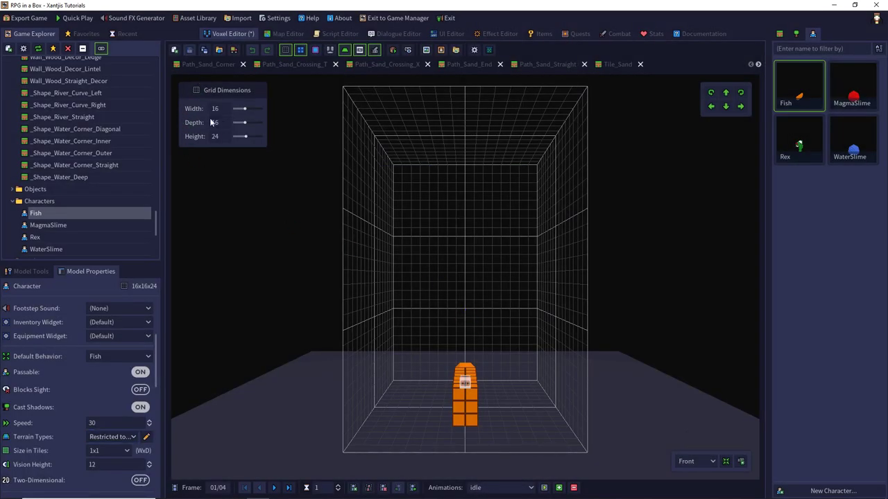
Set the player override of the Xantji's House map to Rex.
{"action": "left_click", "coordinate": [273, 36]}
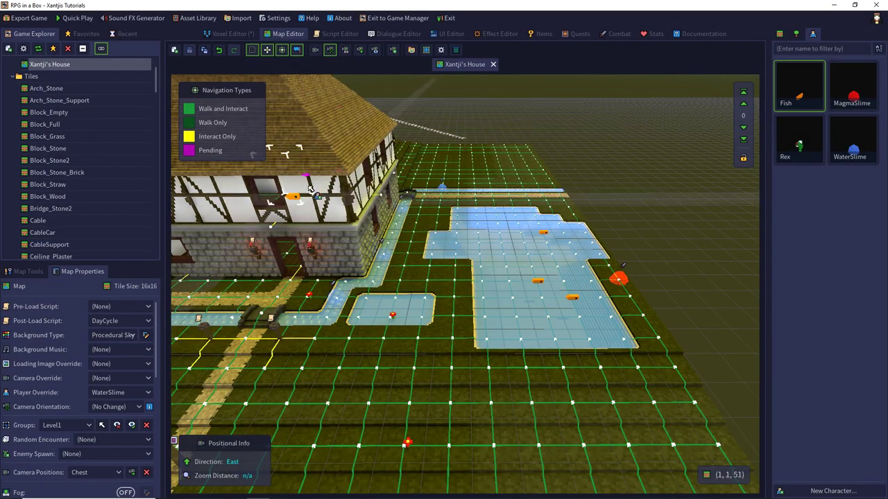
{"action": "left_click", "coordinate": [130, 394]}
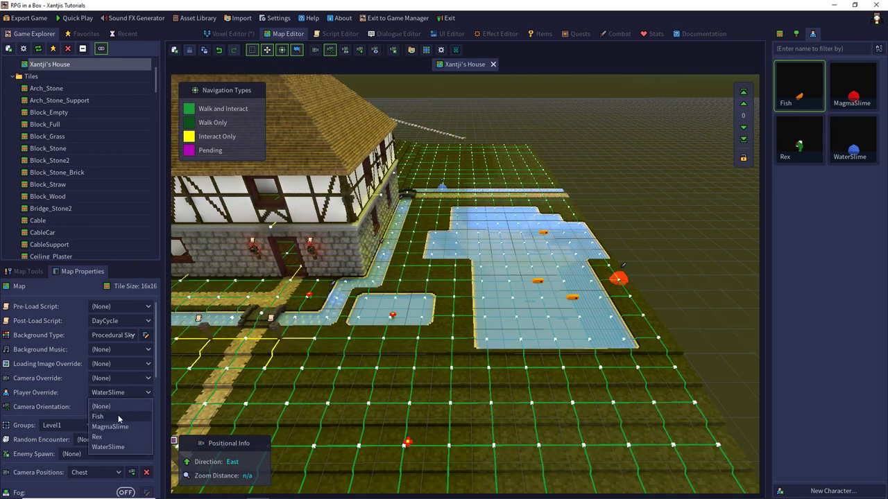
{"action": "left_click", "coordinate": [104, 437]}
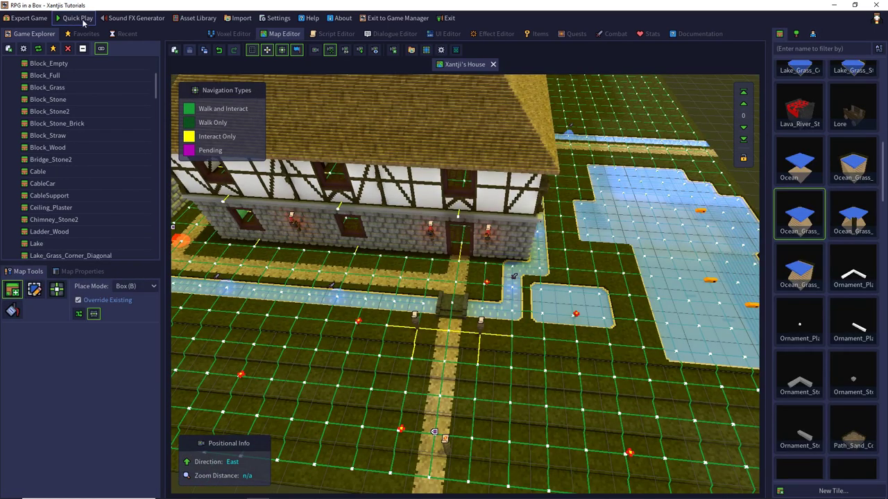
Quick-play a new game to test Rex's movement around the river and small pond, and quit the game.
{"action": "left_click", "coordinate": [82, 20]}
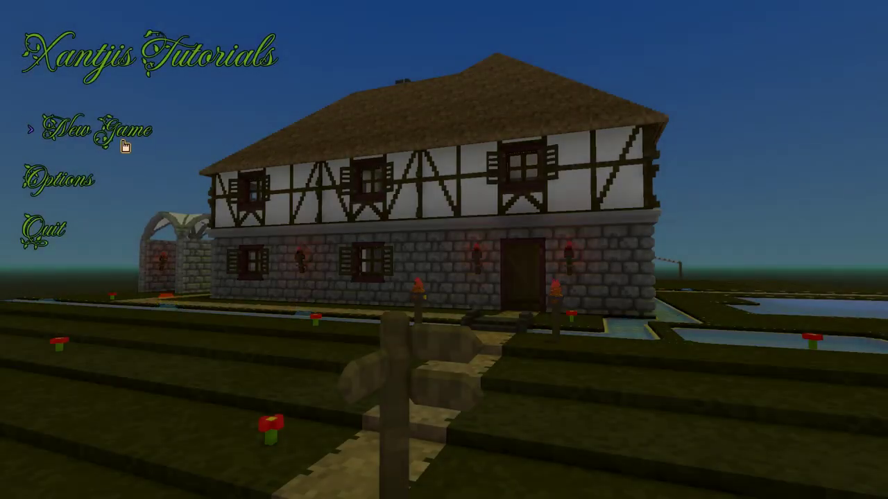
{"action": "left_click", "coordinate": [110, 133]}
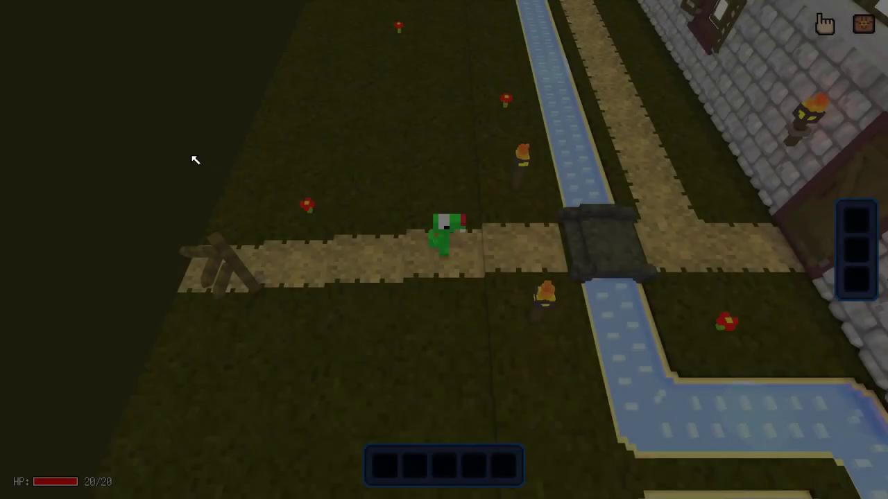
{"action": "key", "text": "s"}
{"action": "key", "text": "d"}
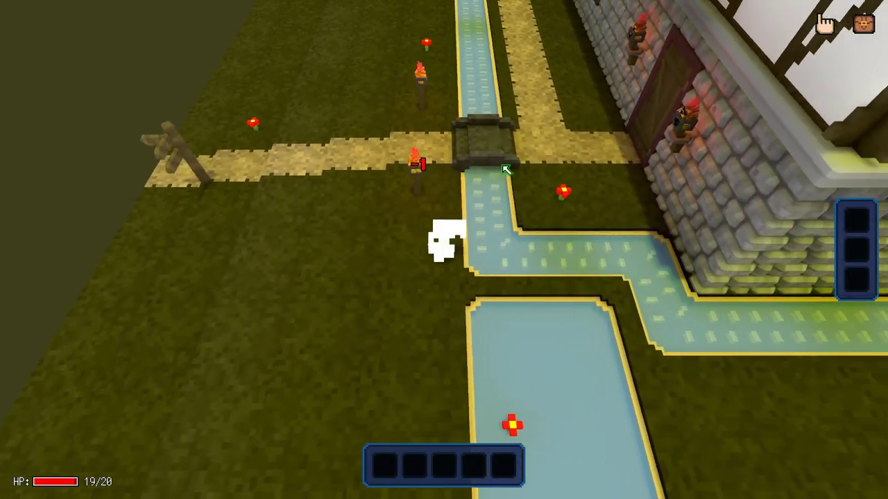
{"action": "key", "text": "s"}
{"action": "key", "text": "Escape"}
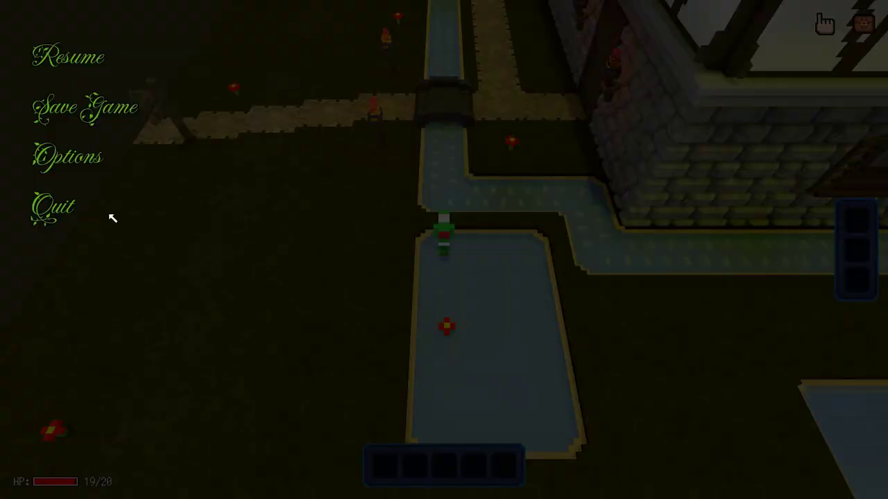
{"action": "left_click", "coordinate": [46, 201]}
{"action": "left_click", "coordinate": [388, 281]}
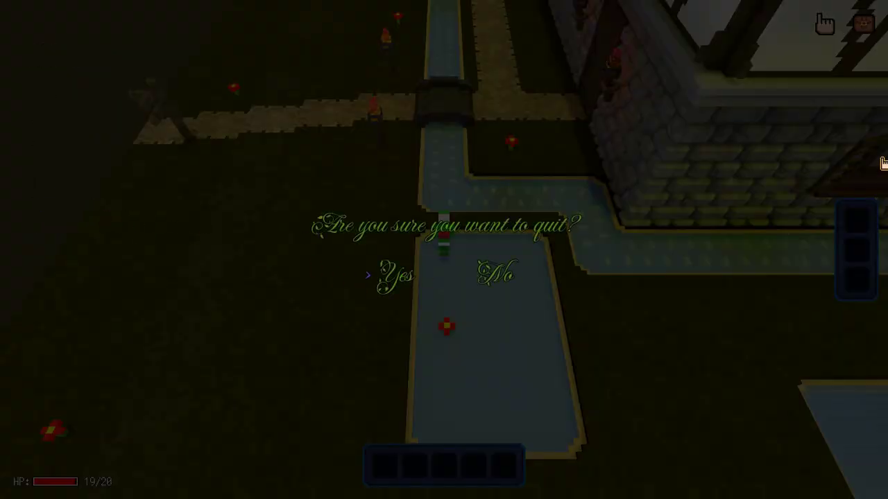
Add River and Water Deep to Magma Flat as terrain types Rex is prohibited from traversing, and save the character.
{"action": "left_click", "coordinate": [810, 35]}
{"action": "double_click", "coordinate": [796, 142]}
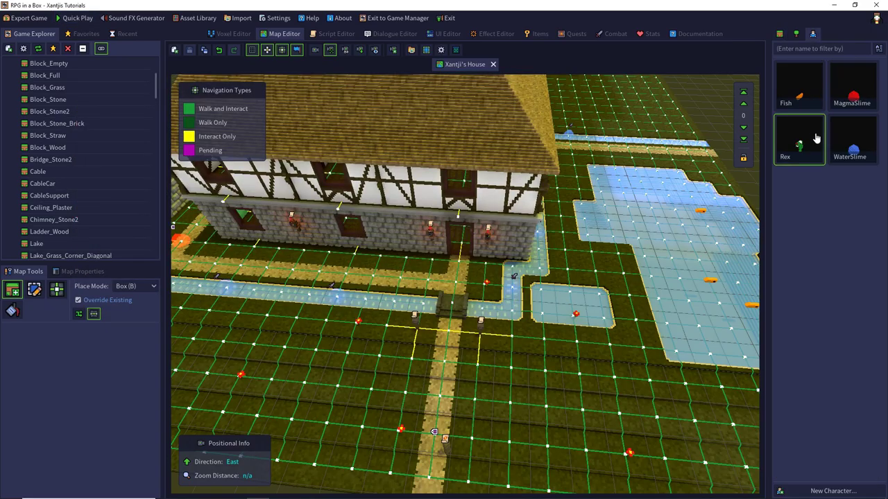
{"action": "left_click", "coordinate": [91, 271]}
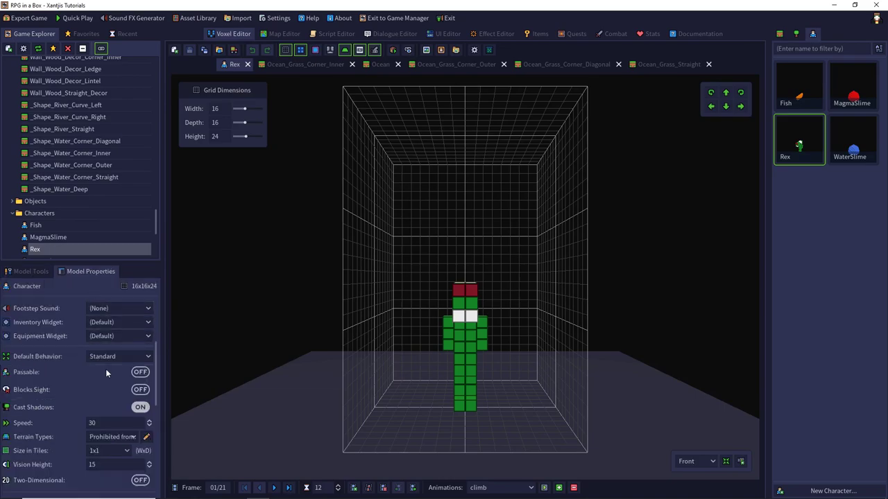
{"action": "left_click", "coordinate": [147, 437]}
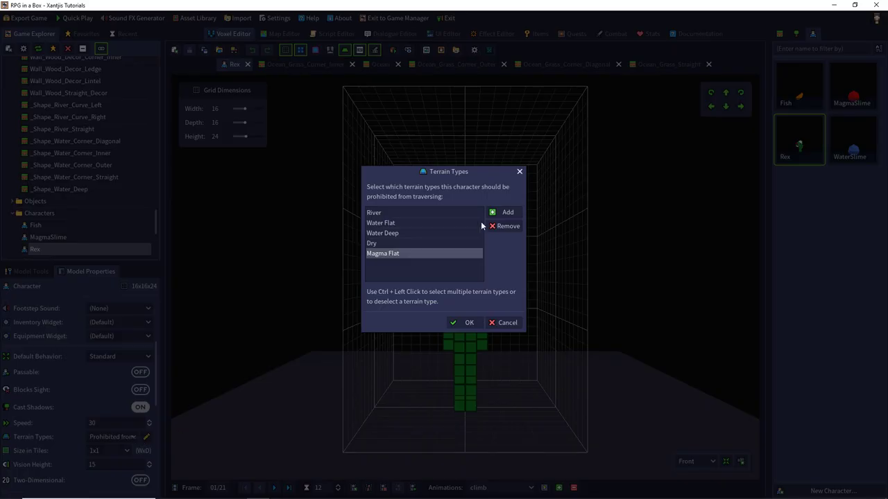
{"action": "left_click", "coordinate": [388, 214], "text": "ctrl"}
{"action": "left_click", "coordinate": [388, 233], "text": "ctrl"}
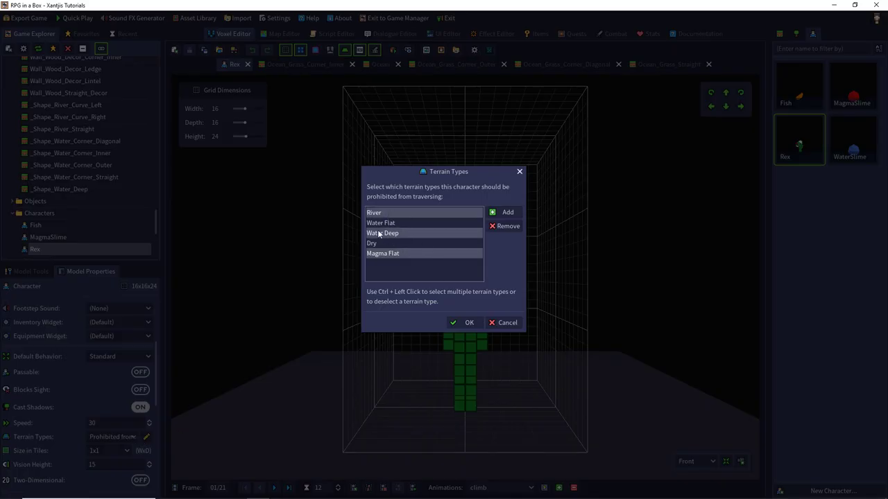
{"action": "left_click", "coordinate": [464, 323]}
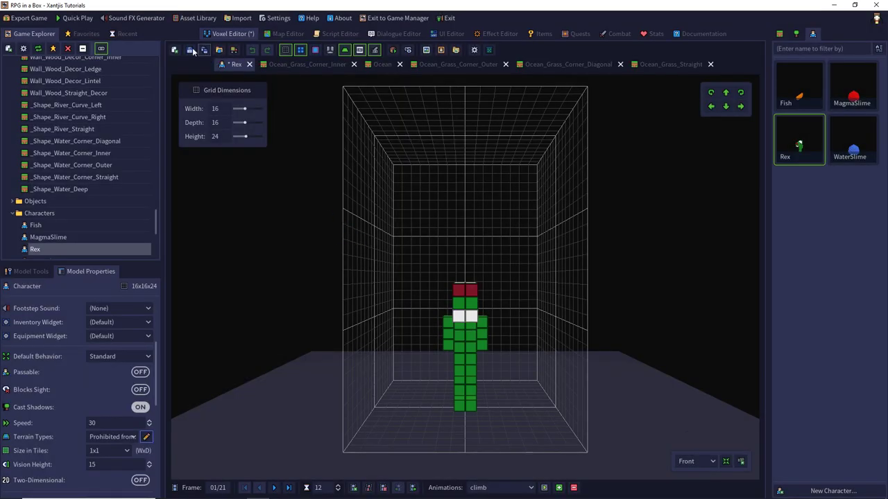
{"action": "left_click", "coordinate": [190, 51]}
Quick-play a new game and walk Rex past the river into the small pond to test the terrain restrictions.
{"action": "left_click", "coordinate": [73, 18]}
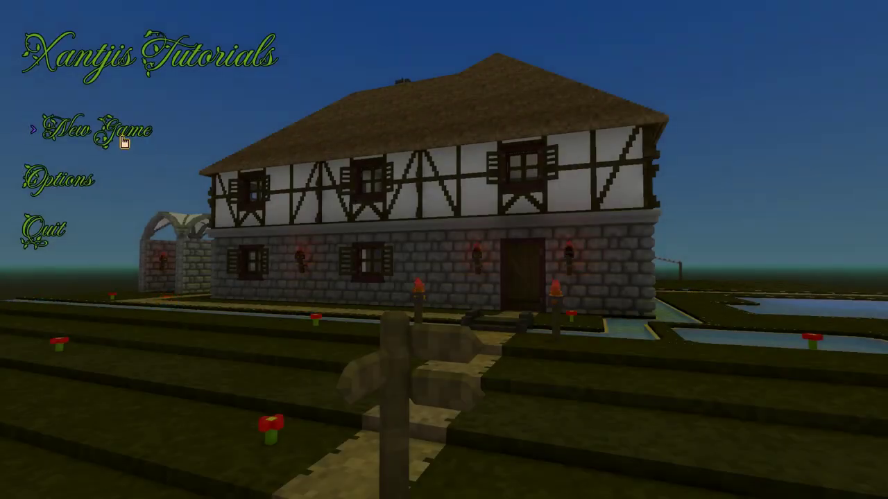
{"action": "left_click", "coordinate": [123, 141]}
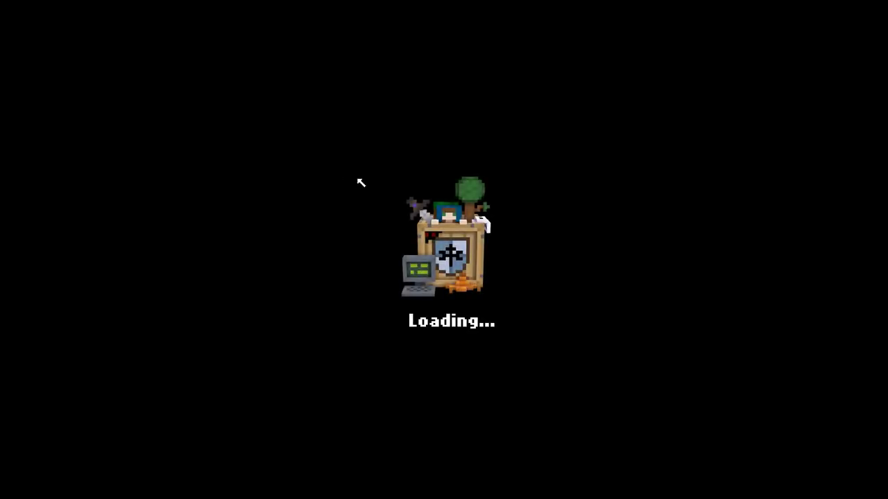
{"action": "key", "text": "s"}
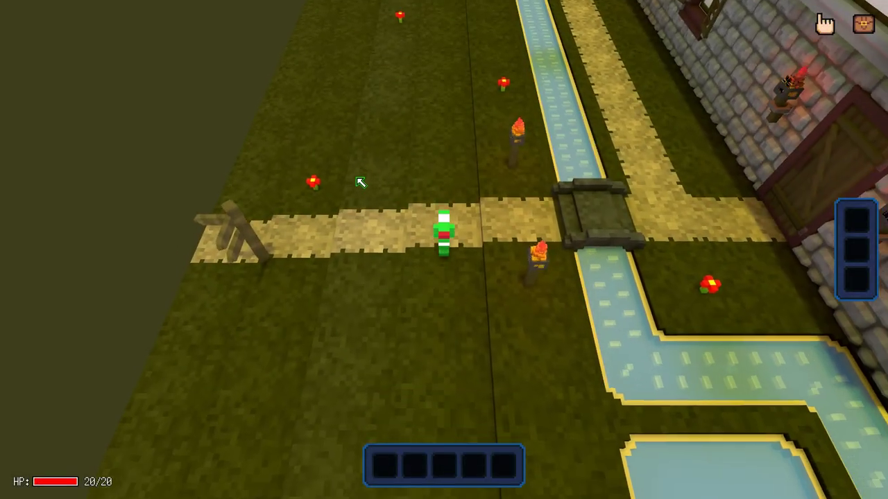
{"action": "key", "text": "d"}
{"action": "scroll", "coordinate": [624, 297], "scroll_direction": "up", "scroll_amount": 3}
{"action": "key", "text": "s"}
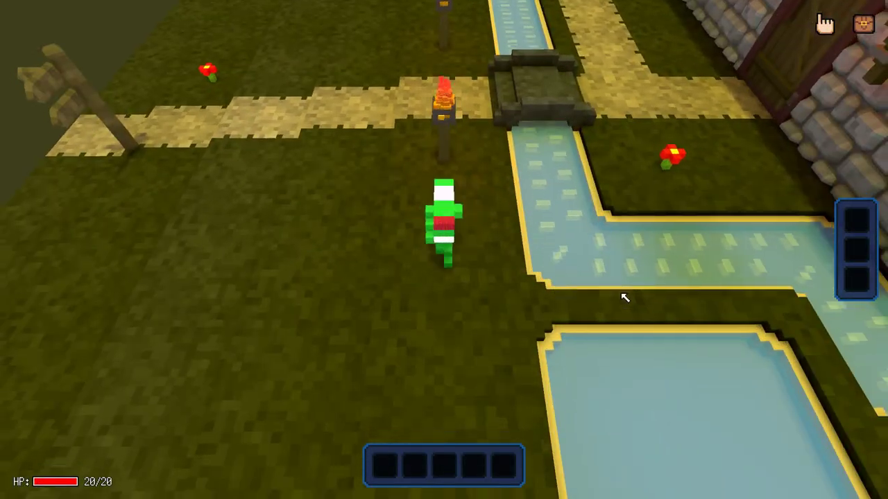
{"action": "scroll", "coordinate": [624, 297], "scroll_direction": "down", "scroll_amount": 3}
{"action": "key", "text": "d"}
{"action": "key", "text": "s"}
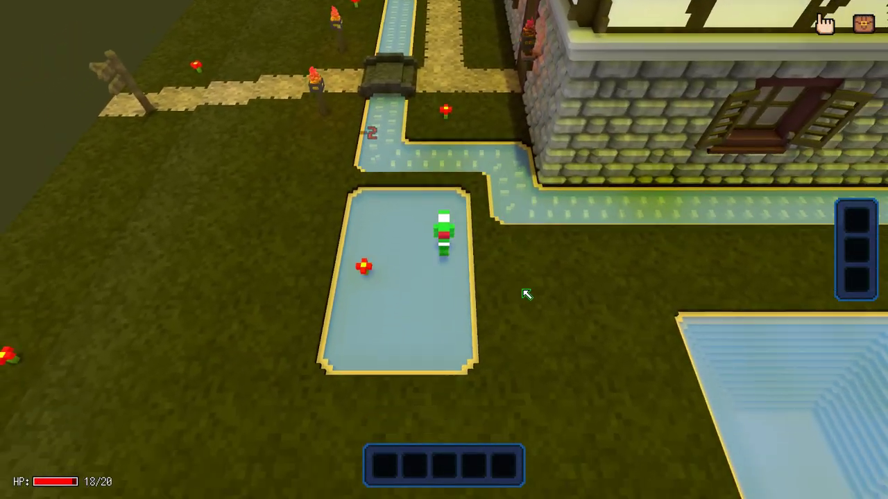
Walk Rex along the edges of the large lake to test its outer tiles, and quit the game.
{"action": "middle_click_drag", "start_coordinate": [511, 298], "coordinate": [644, 182]}
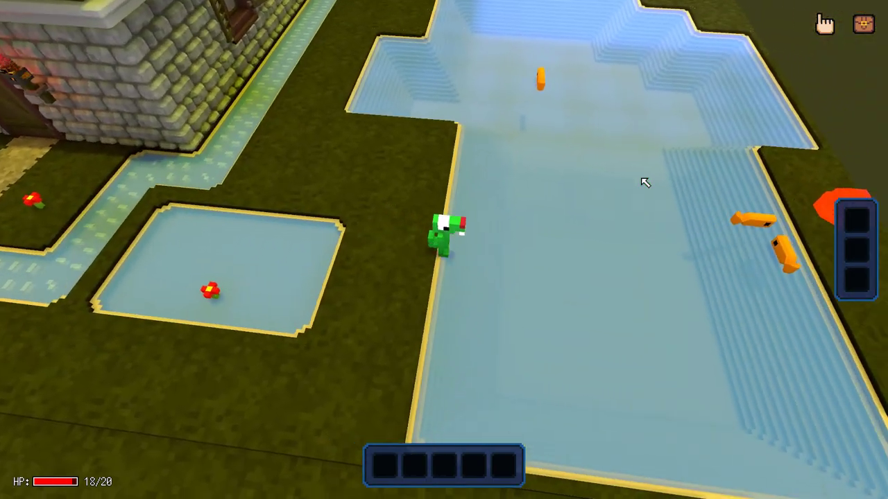
{"action": "key", "text": "w"}
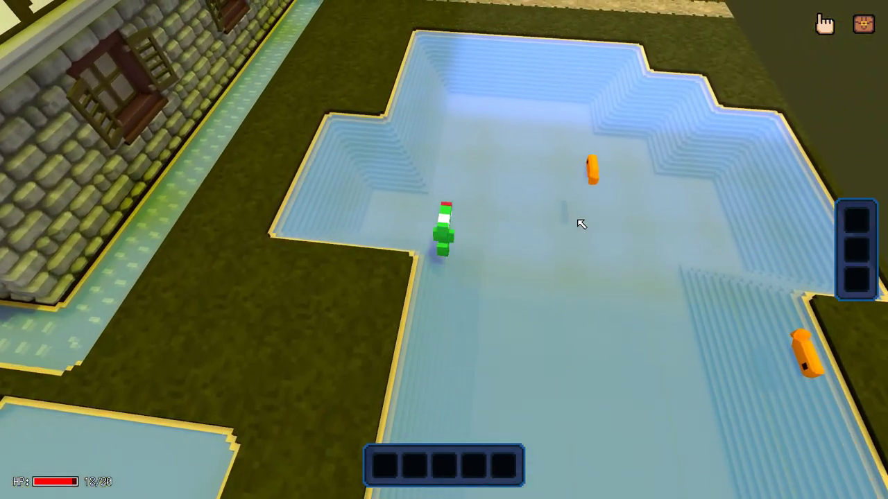
{"action": "key", "text": "a"}
{"action": "key", "text": "e"}
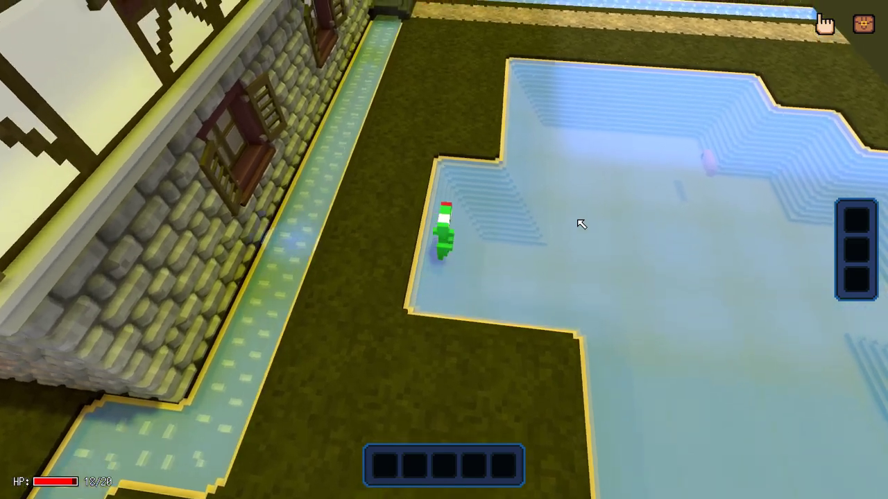
{"action": "key", "text": "e"}
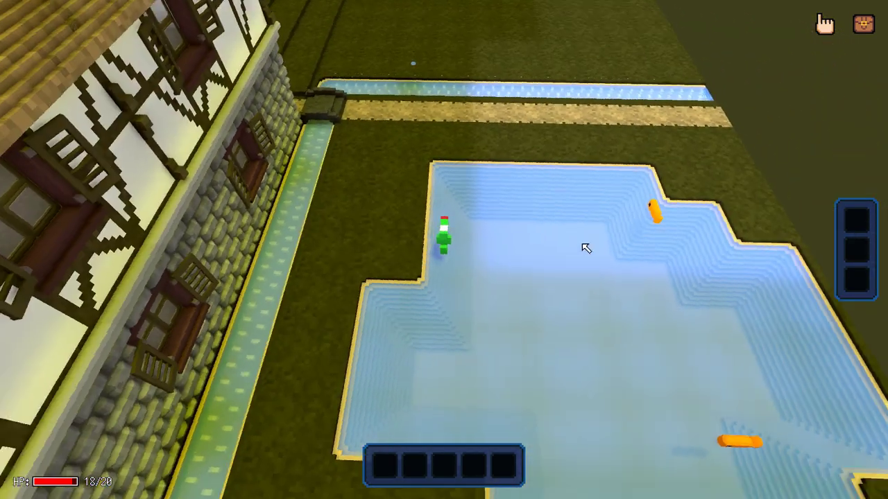
{"action": "middle_click_drag", "start_coordinate": [586, 249], "coordinate": [713, 224]}
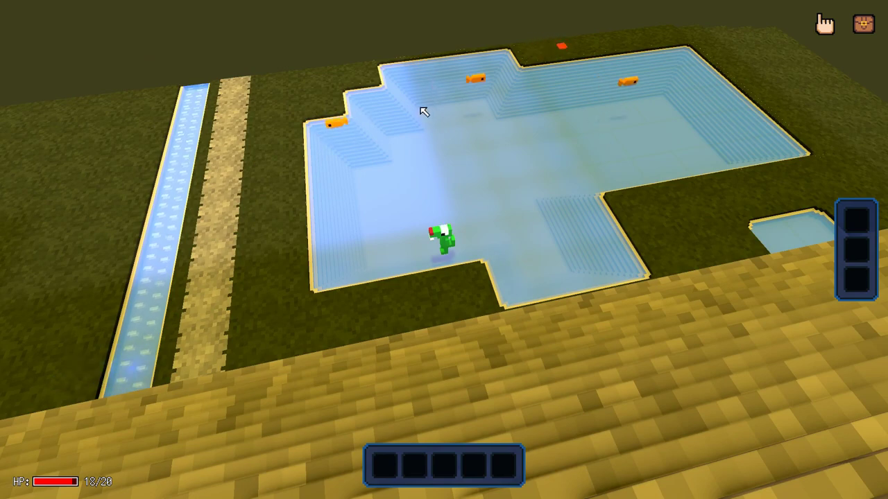
{"action": "key", "text": "Escape"}
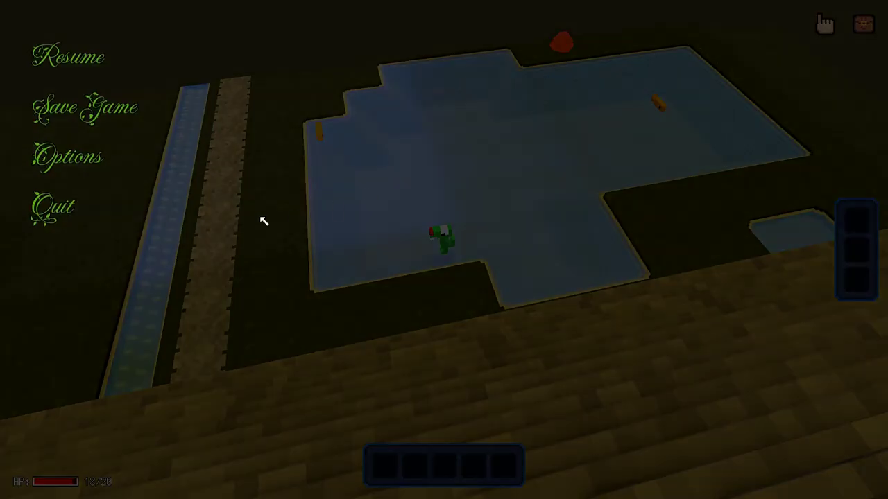
{"action": "left_click", "coordinate": [50, 213]}
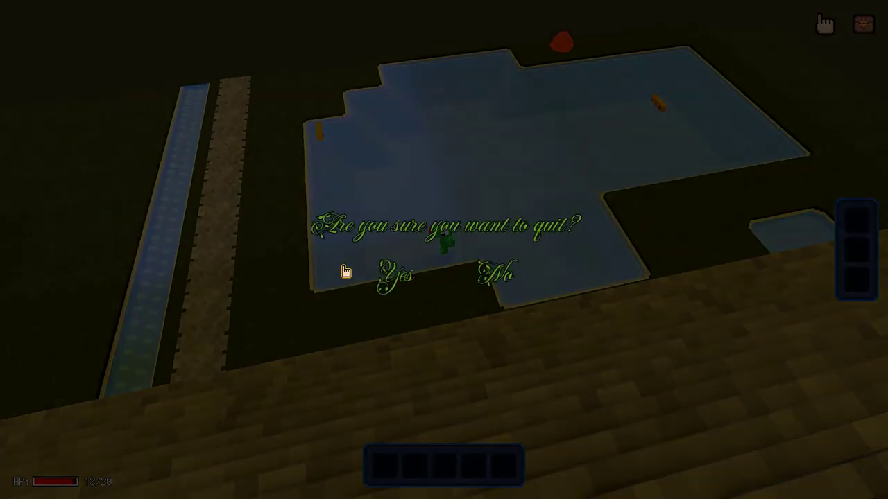
{"action": "left_click", "coordinate": [383, 278]}
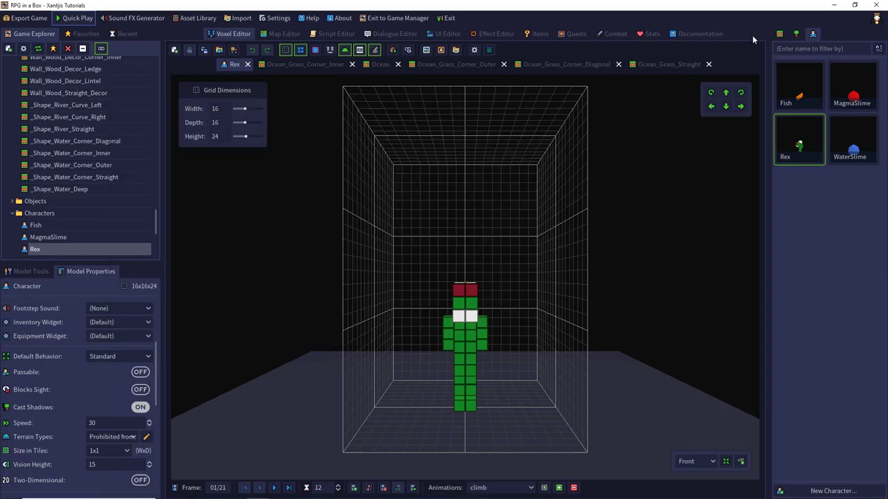
Open the Ocean_Grass_Straight tile and examine the stepped slope beneath its water surface from the side.
{"action": "left_click", "coordinate": [780, 34]}
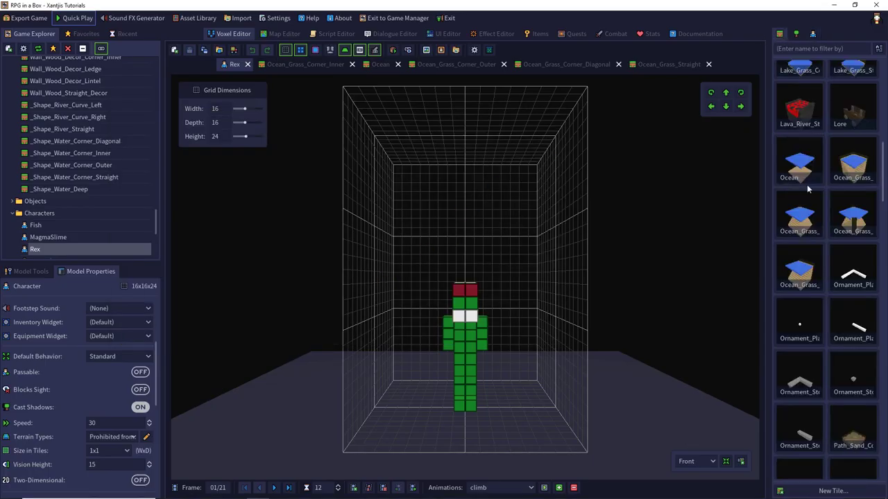
{"action": "double_click", "coordinate": [795, 275]}
{"action": "mouse_move", "coordinate": [319, 292]}
{"action": "middle_mouse_down"}
{"action": "mouse_move", "coordinate": [411, 289]}
{"action": "mouse_move", "coordinate": [458, 320]}
{"action": "middle_mouse_up"}
{"action": "scroll", "coordinate": [459, 320], "scroll_direction": "down", "scroll_amount": 1}
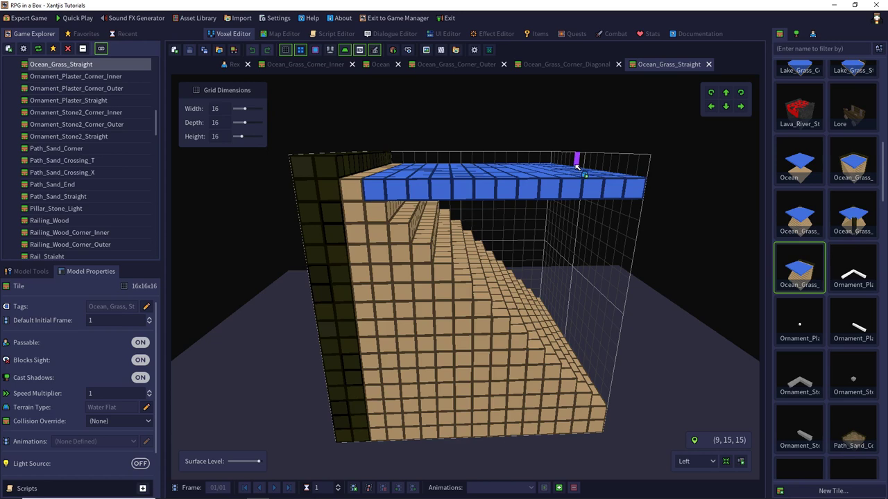
{"action": "mouse_move", "coordinate": [576, 166]}
{"action": "right_mouse_down"}
{"action": "mouse_move", "coordinate": [565, 184]}
{"action": "mouse_move", "coordinate": [565, 159]}
{"action": "right_mouse_up"}
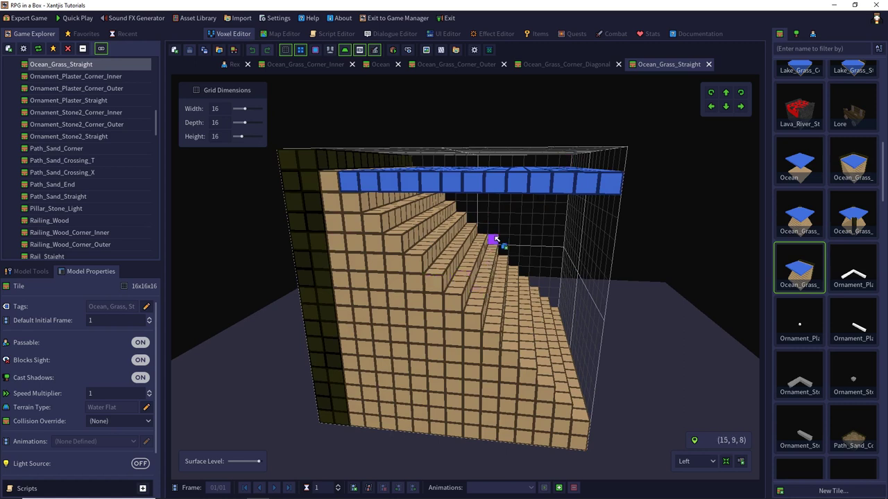
Save a copy of the Ocean_Grass_Straight model as a new tile named _Shape_Test.
{"action": "right_click_drag", "start_coordinate": [438, 219], "coordinate": [420, 229]}
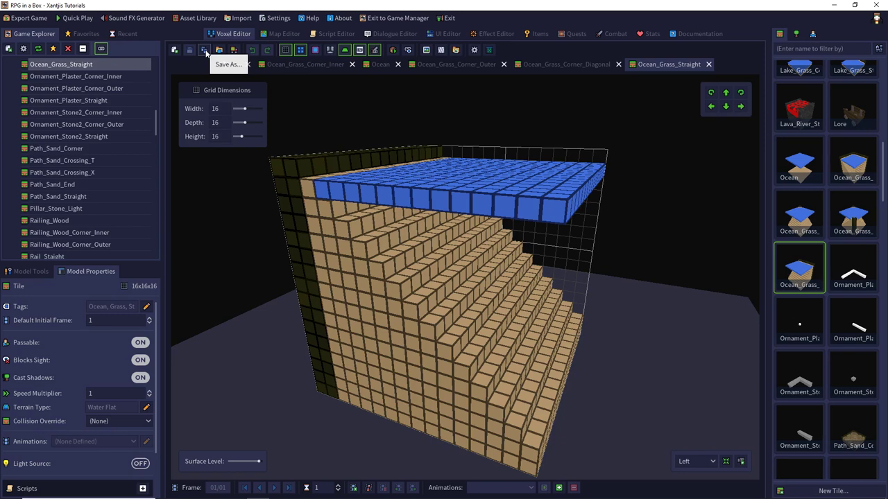
{"action": "left_click", "coordinate": [204, 50]}
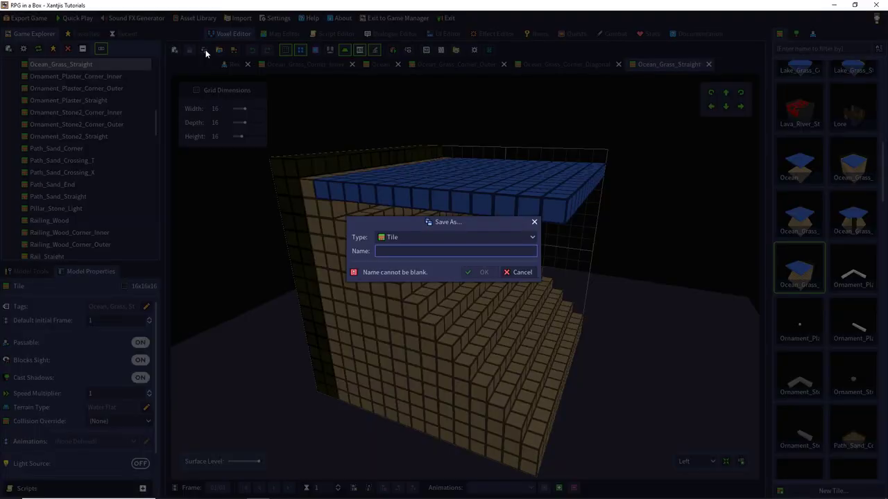
{"action": "type", "text": "_Shape"}
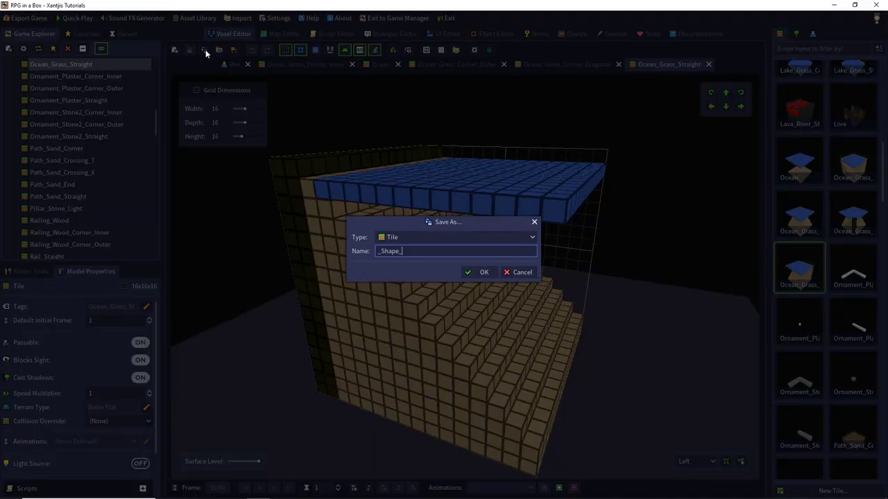
{"action": "type", "text": "_Shape_Test"}
{"action": "key", "text": "Return"}
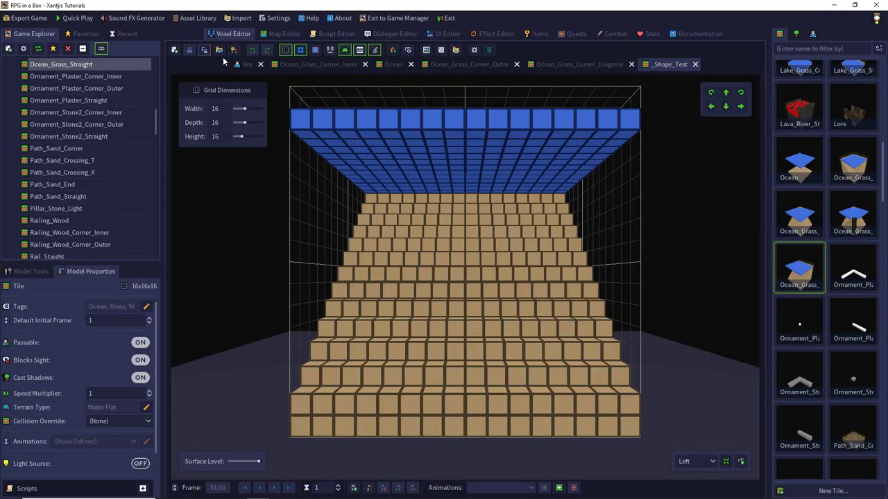
Bring up the voxel modelling tools for the _Shape_Test tile, with its water surface in view.
{"action": "middle_click_drag", "start_coordinate": [317, 147], "coordinate": [448, 227]}
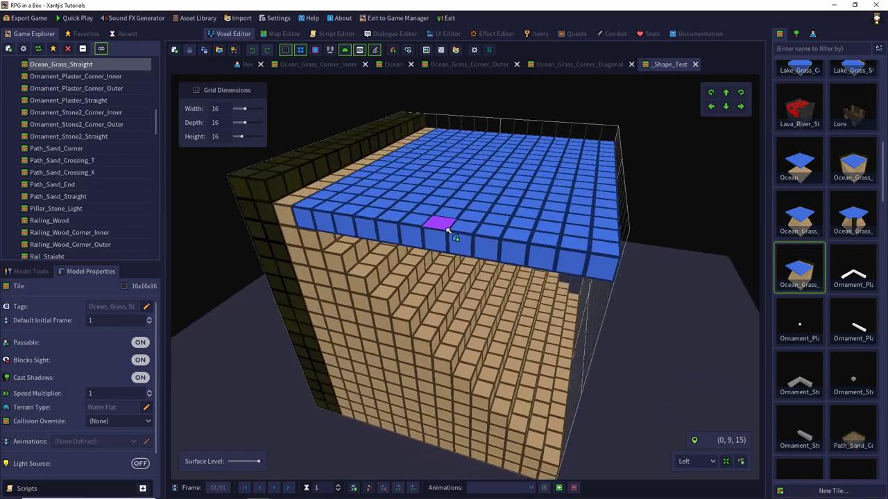
{"action": "left_click", "coordinate": [29, 272]}
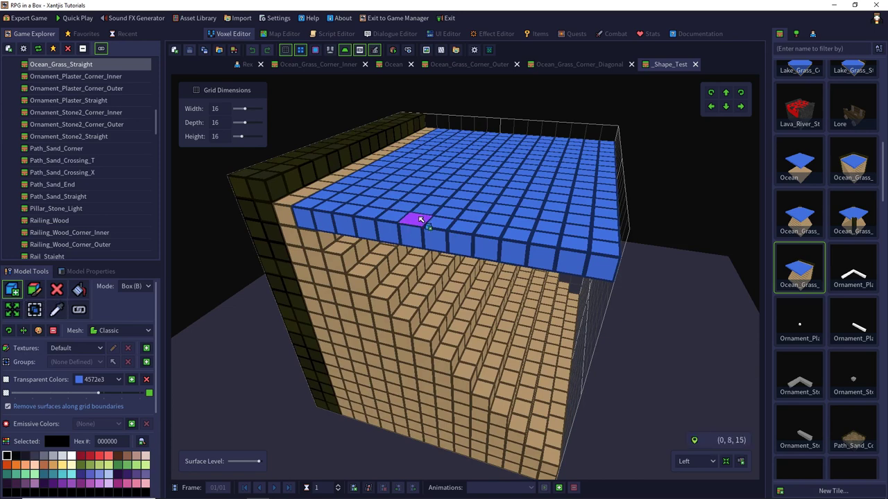
Erase the entire blue water layer from the top of the _Shape_Test tile, leaving the sand staircase and grass edge.
{"action": "scroll", "coordinate": [414, 219], "scroll_direction": "down", "scroll_amount": 2}
{"action": "middle_click_drag", "start_coordinate": [420, 270], "coordinate": [421, 227]}
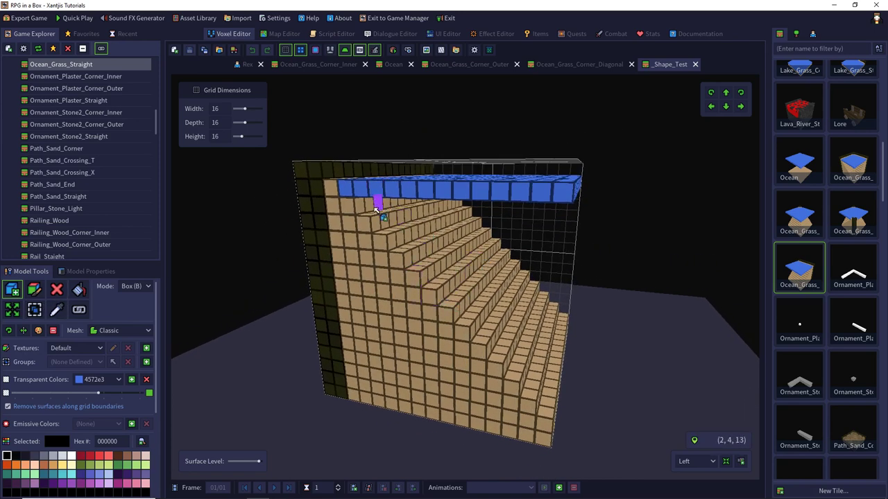
{"action": "left_click", "coordinate": [56, 290]}
{"action": "right_click_drag", "start_coordinate": [453, 117], "coordinate": [456, 158]}
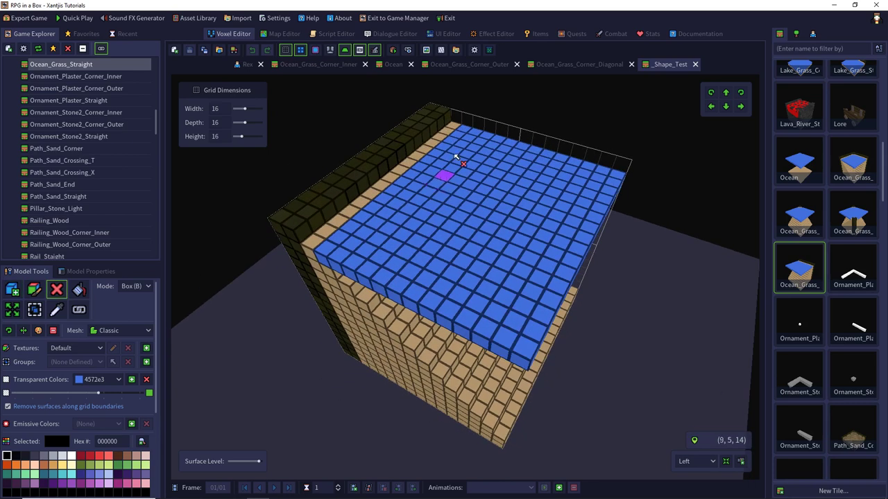
{"action": "left_click", "coordinate": [57, 310]}
{"action": "left_click", "coordinate": [337, 251]}
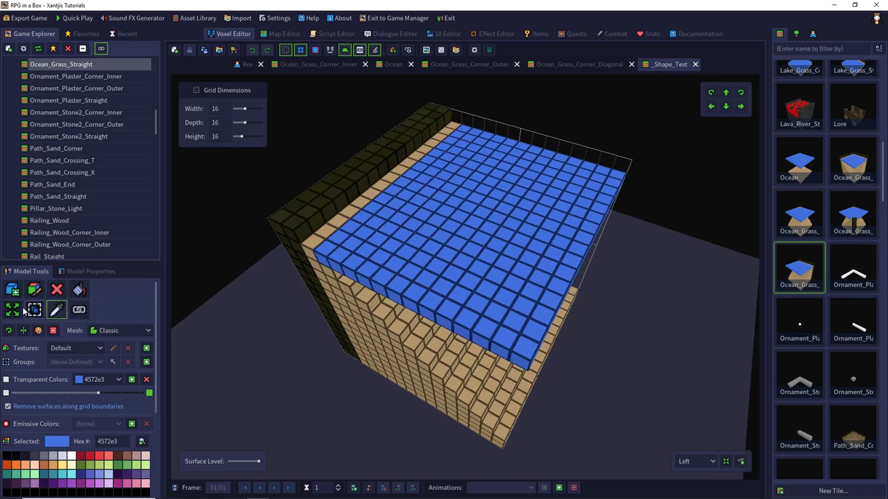
{"action": "left_click", "coordinate": [57, 289]}
{"action": "left_click_drag", "start_coordinate": [456, 130], "coordinate": [522, 331]}
{"action": "right_click_drag", "start_coordinate": [525, 351], "coordinate": [534, 222]}
{"action": "right_click_drag", "start_coordinate": [396, 143], "coordinate": [362, 182]}
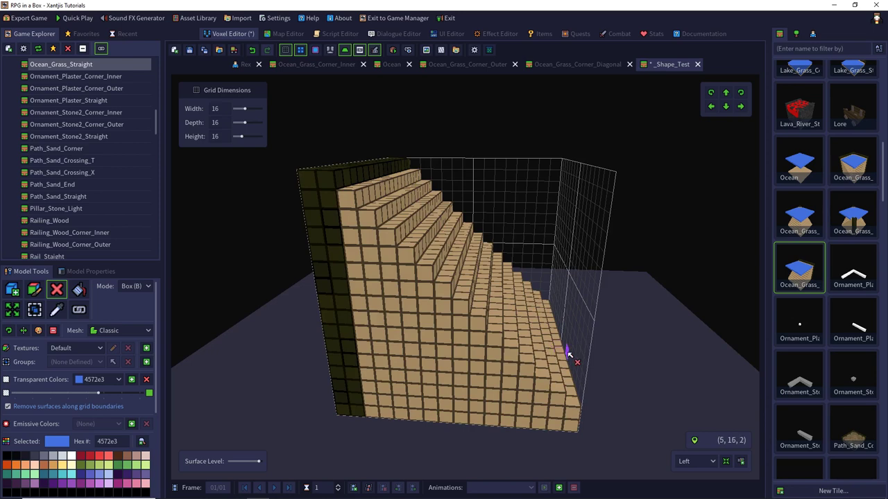
{"action": "right_click_drag", "start_coordinate": [568, 354], "coordinate": [565, 331]}
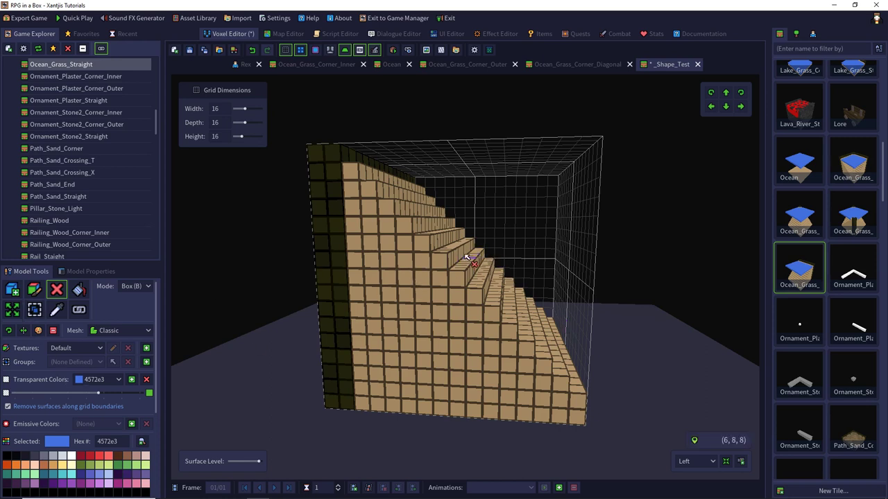
Add a flat one-voxel-thick white (ffffff) layer extending from the middle of the staircase across the empty grid, and undo the extra row.
{"action": "left_click", "coordinate": [17, 292]}
{"action": "middle_click_drag", "start_coordinate": [368, 276], "coordinate": [350, 269]}
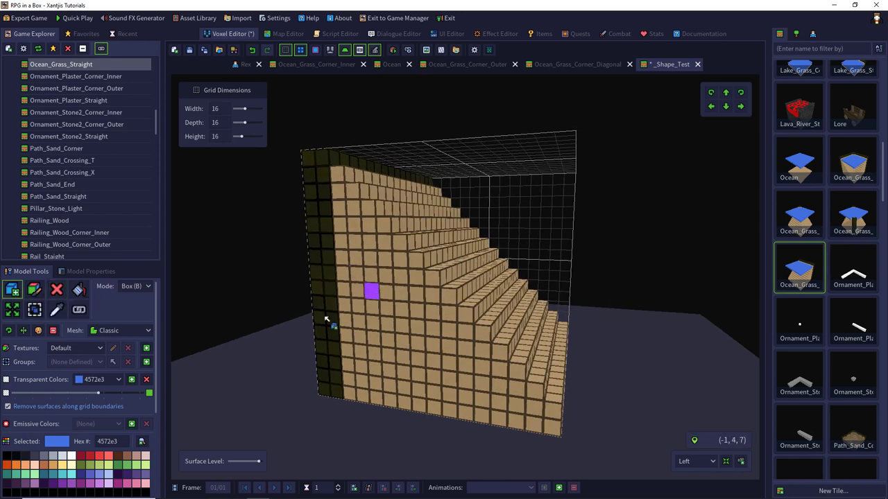
{"action": "left_click", "coordinate": [70, 456]}
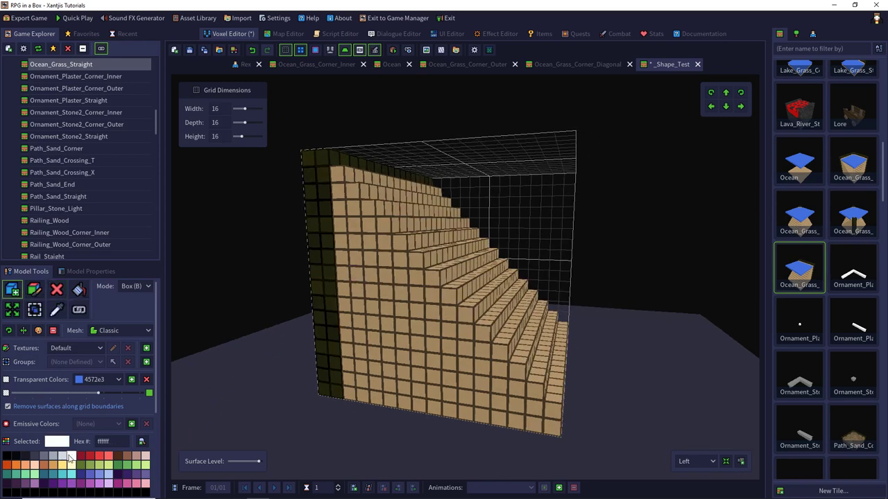
{"action": "middle_click_drag", "start_coordinate": [583, 239], "coordinate": [524, 251]}
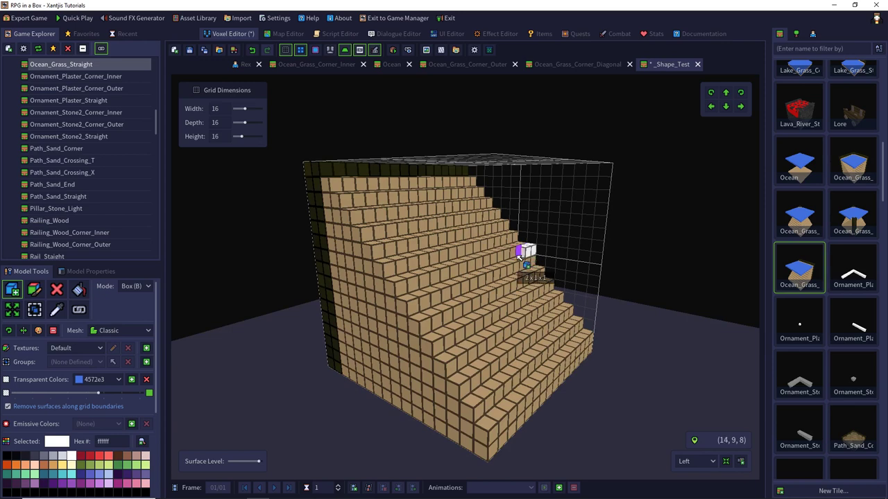
{"action": "left_click_drag", "start_coordinate": [402, 287], "coordinate": [593, 257]}
{"action": "right_click_drag", "start_coordinate": [531, 264], "coordinate": [435, 298]}
{"action": "left_click_drag", "start_coordinate": [436, 298], "coordinate": [494, 238]}
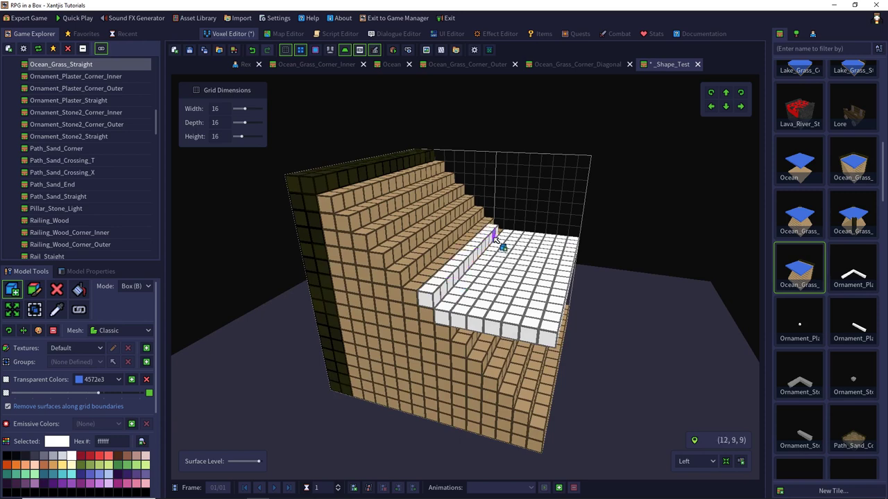
{"action": "key", "text": "ctrl+z"}
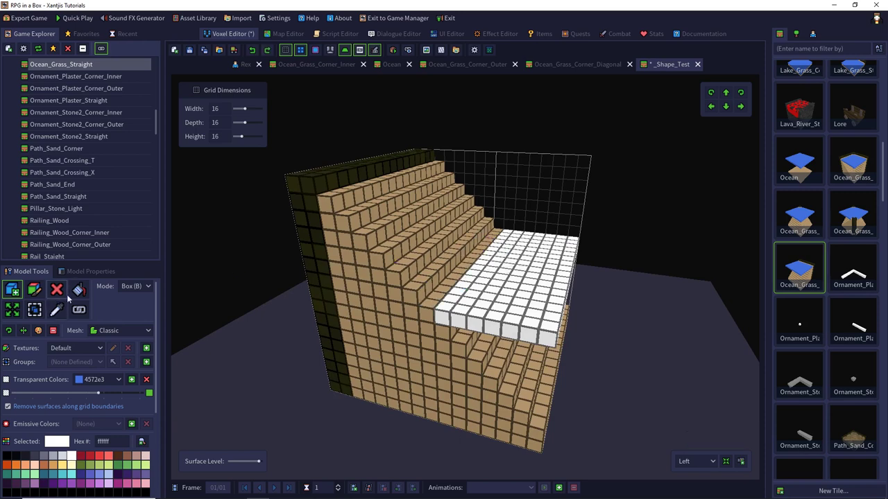
Fill all remaining sand and dark grass voxels of the tile with white ffffff.
{"action": "left_click", "coordinate": [78, 290]}
{"action": "left_click", "coordinate": [335, 253]}
{"action": "left_click", "coordinate": [324, 251]}
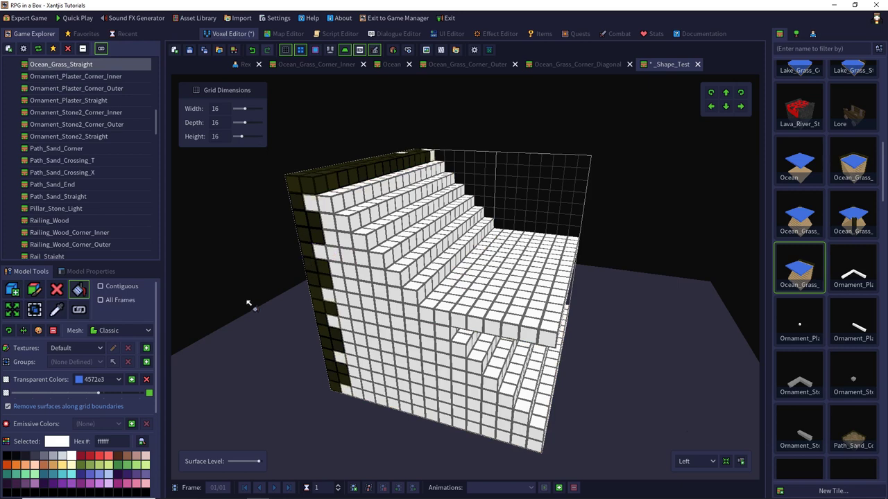
{"action": "left_click", "coordinate": [301, 218]}
{"action": "left_click", "coordinate": [332, 178]}
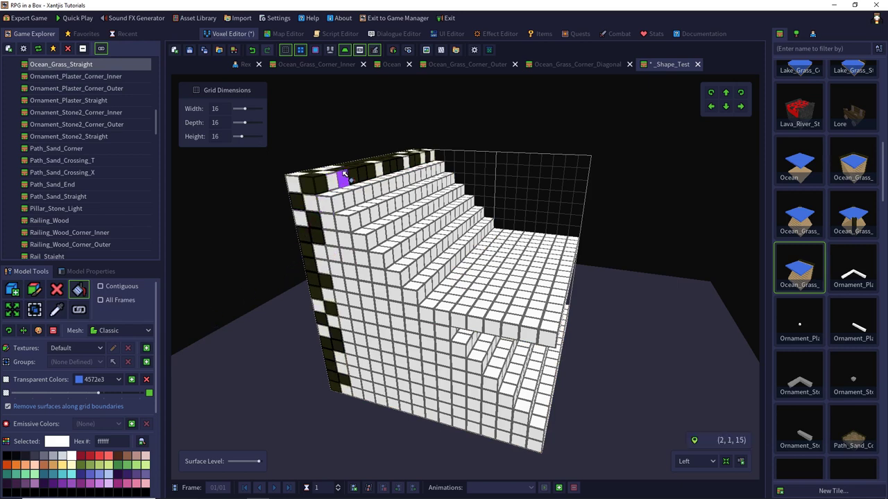
{"action": "left_click", "coordinate": [350, 174]}
{"action": "left_click", "coordinate": [363, 169]}
{"action": "left_click", "coordinate": [371, 168]}
{"action": "left_click", "coordinate": [393, 165]}
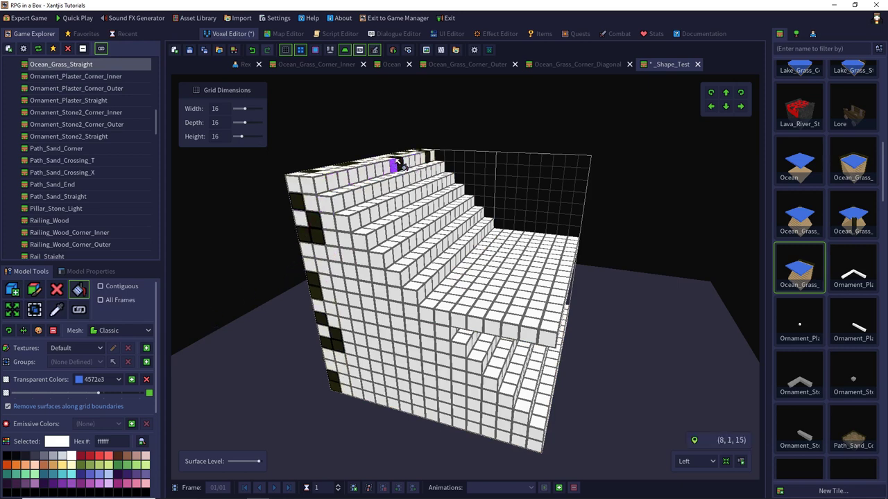
{"action": "left_click", "coordinate": [401, 163]}
{"action": "left_click", "coordinate": [421, 152]}
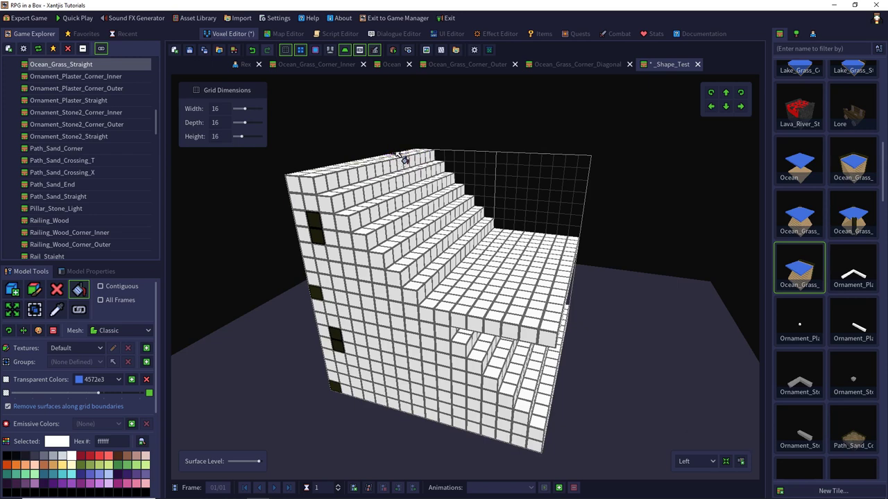
{"action": "left_click", "coordinate": [397, 154]}
{"action": "middle_click_drag", "start_coordinate": [325, 277], "coordinate": [337, 216]}
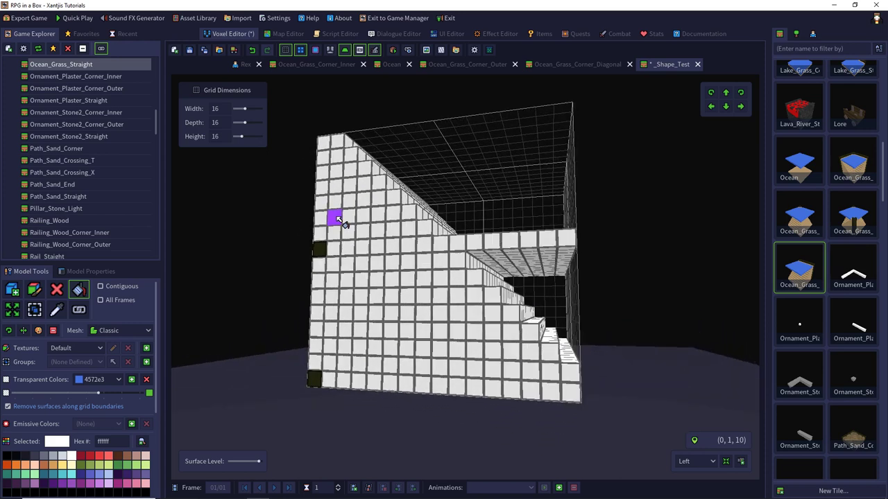
Erase all voxels below the flat white layer, clearing the lower part of the tile.
{"action": "left_click", "coordinate": [57, 289]}
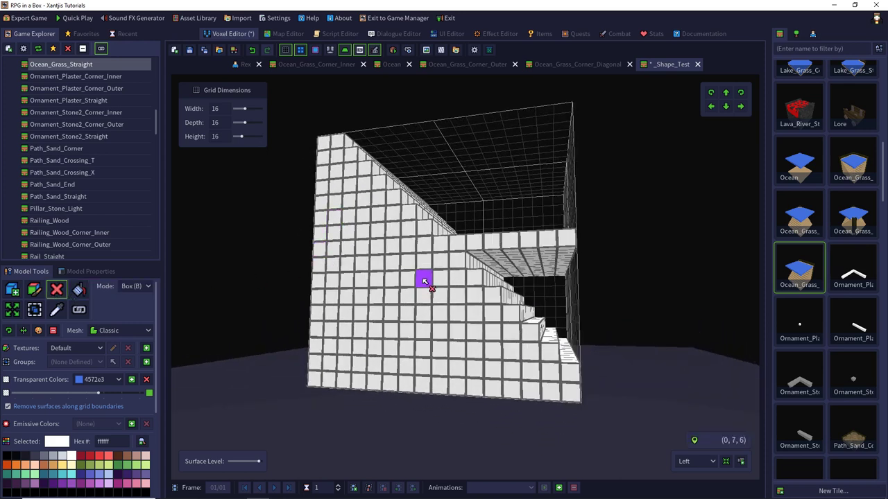
{"action": "left_click_drag", "start_coordinate": [317, 264], "coordinate": [581, 390]}
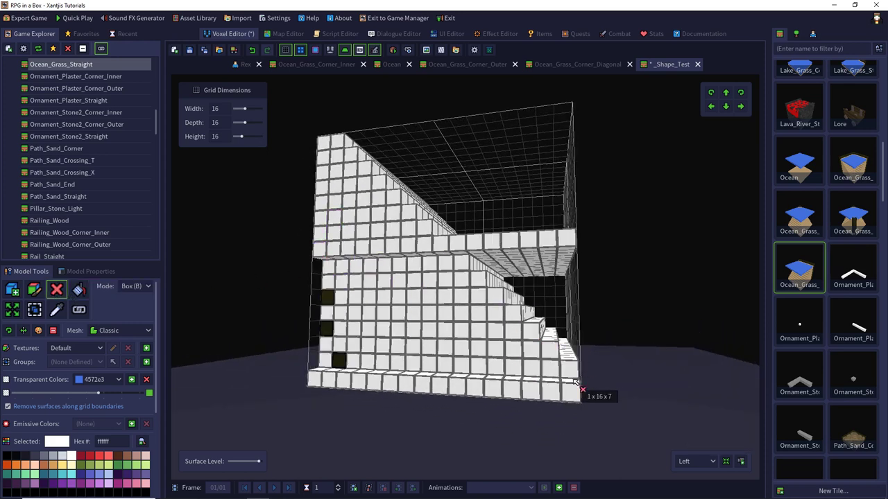
{"action": "right_click_drag", "start_coordinate": [533, 373], "coordinate": [350, 290]}
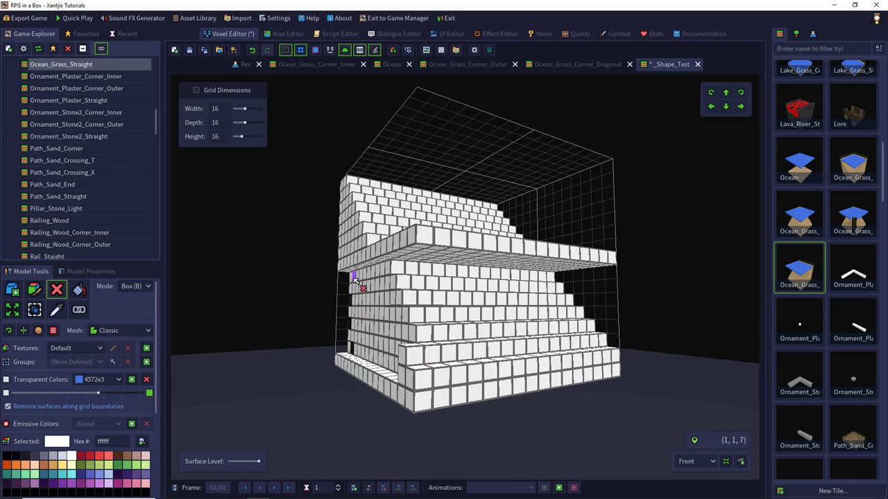
{"action": "left_click_drag", "start_coordinate": [337, 360], "coordinate": [610, 275]}
{"action": "right_click_drag", "start_coordinate": [483, 313], "coordinate": [493, 237]}
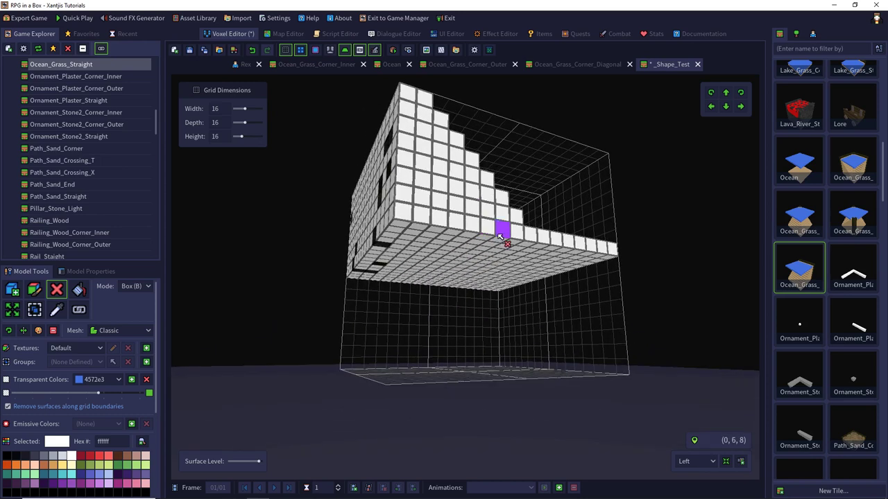
Erase the underside of the upper staircase level by level so it follows the steps down to the flat layer.
{"action": "left_click_drag", "start_coordinate": [501, 232], "coordinate": [346, 291]}
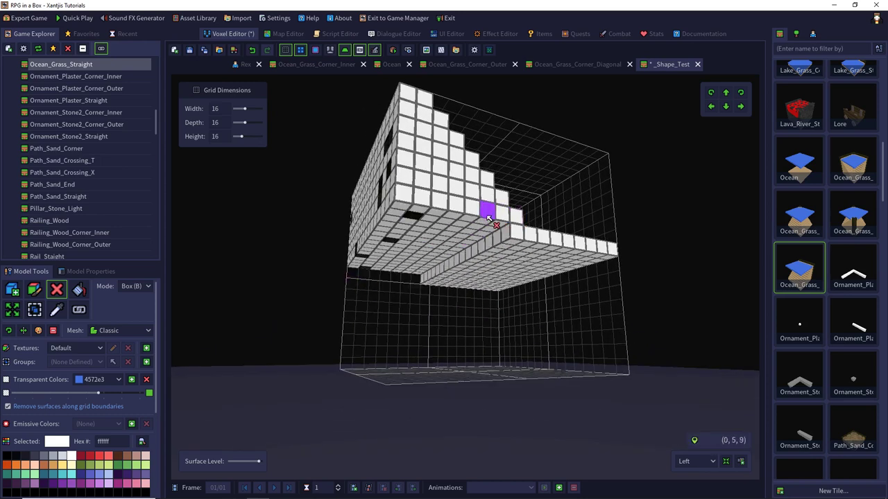
{"action": "left_click_drag", "start_coordinate": [505, 234], "coordinate": [376, 312]}
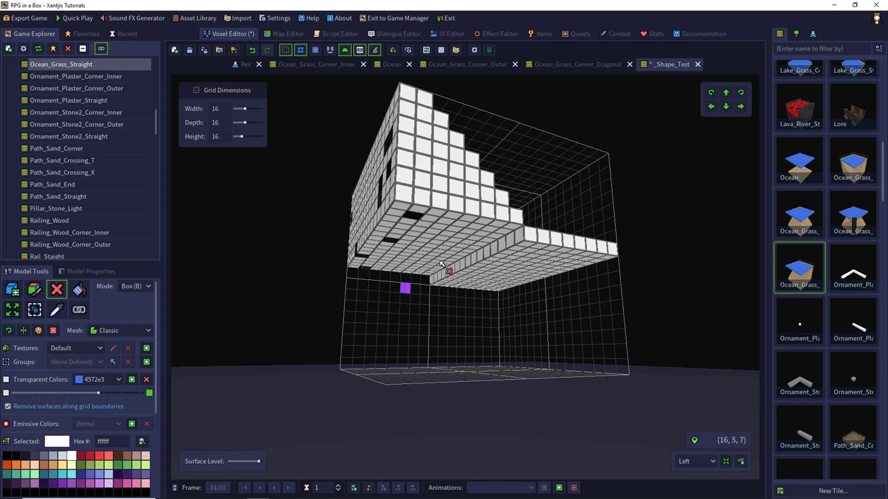
{"action": "left_click_drag", "start_coordinate": [502, 214], "coordinate": [302, 298]}
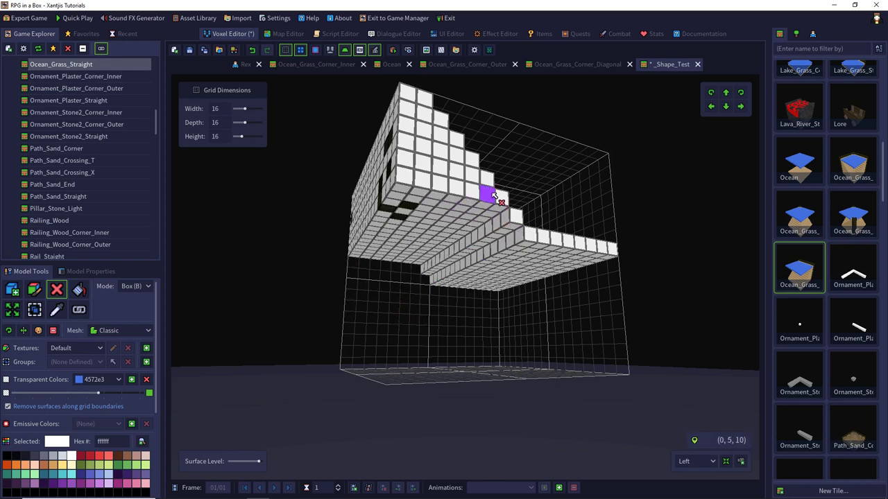
{"action": "left_click_drag", "start_coordinate": [490, 194], "coordinate": [329, 270]}
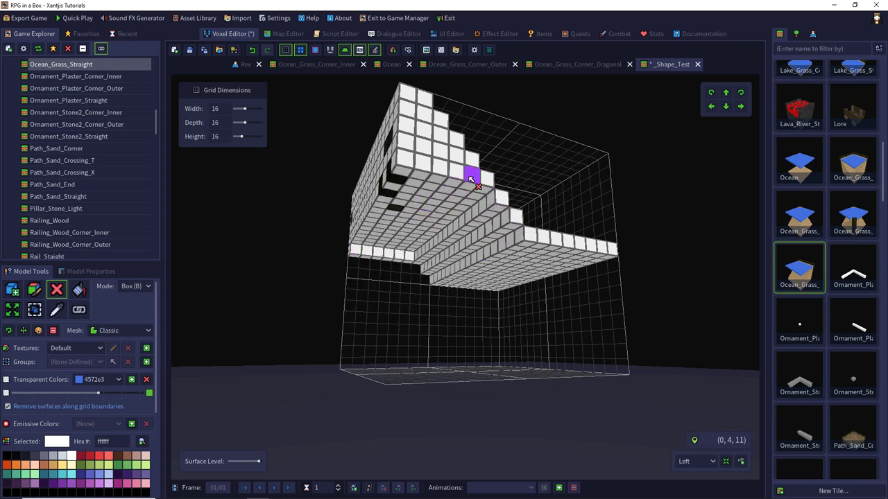
{"action": "left_click_drag", "start_coordinate": [470, 174], "coordinate": [339, 254]}
{"action": "middle_click_drag", "start_coordinate": [412, 249], "coordinate": [371, 306]}
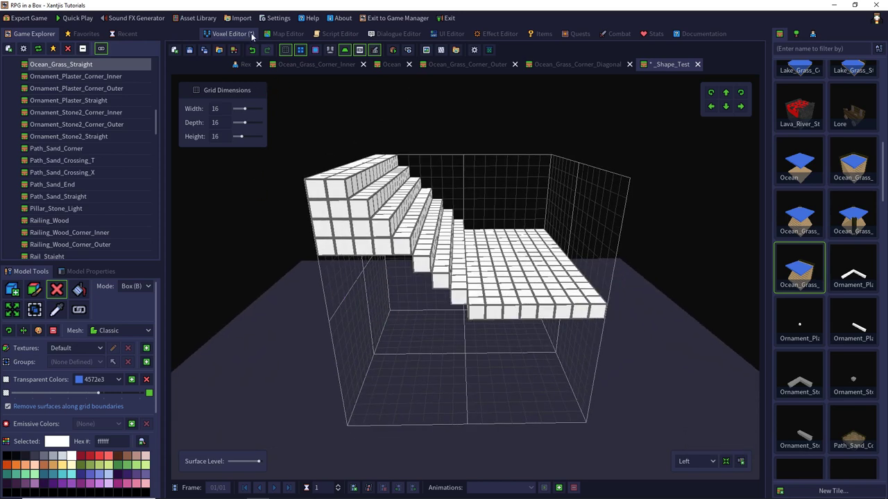
Close the _Shape_Test model and discard its unsaved changes.
{"action": "left_click", "coordinate": [696, 65]}
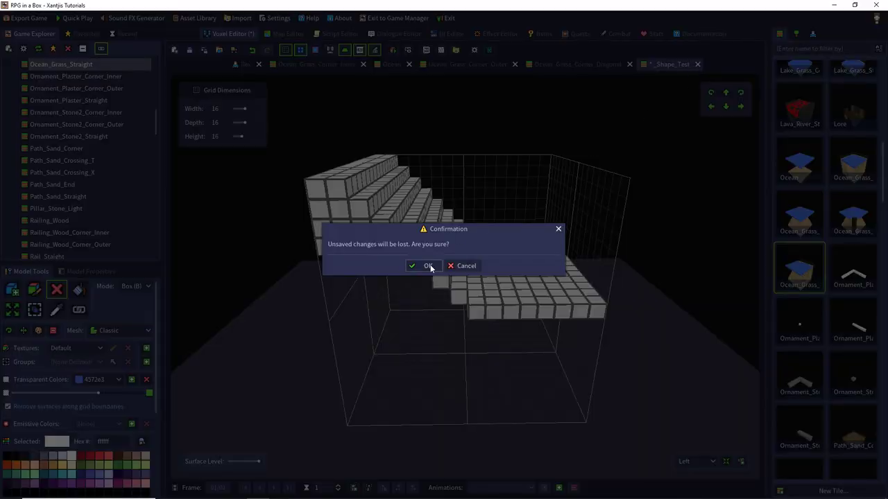
{"action": "left_click", "coordinate": [428, 266]}
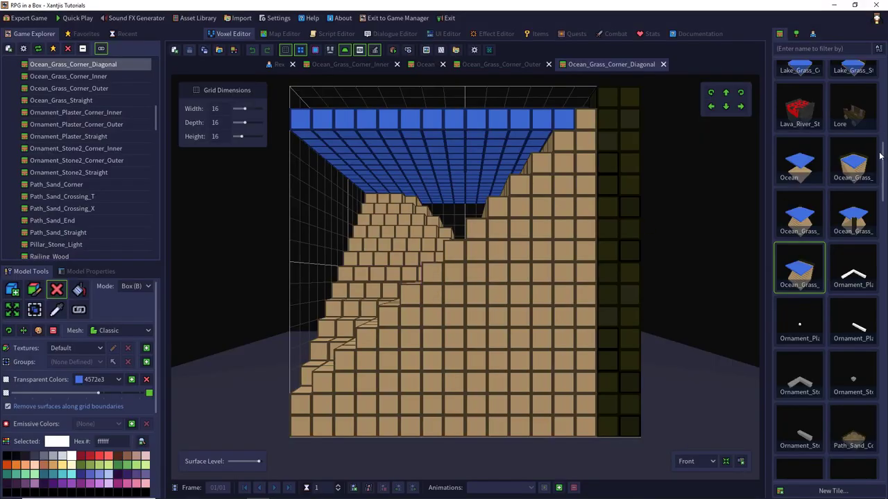
Open the _Shape_River_Curve_Left and _Shape_Test tiles, examine the saved _Shape_Test staircase, and close _Shape_Test again.
{"action": "left_click_drag", "start_coordinate": [881, 157], "coordinate": [882, 455]}
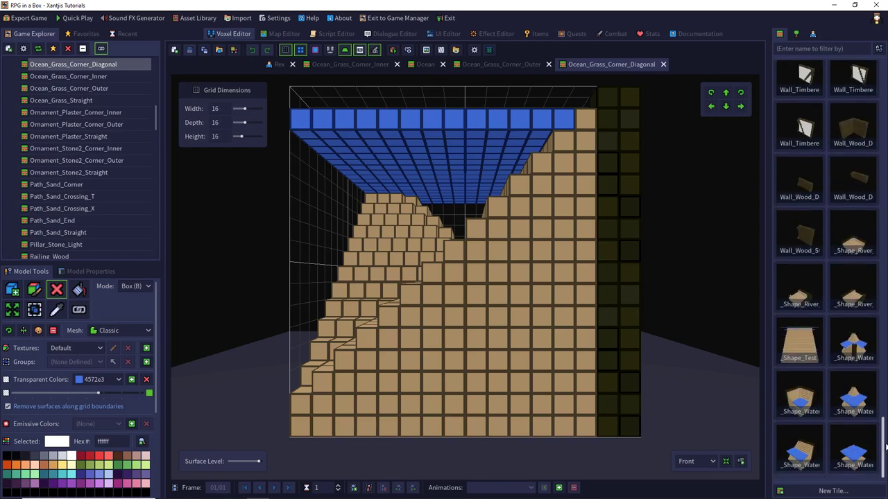
{"action": "double_click", "coordinate": [847, 244]}
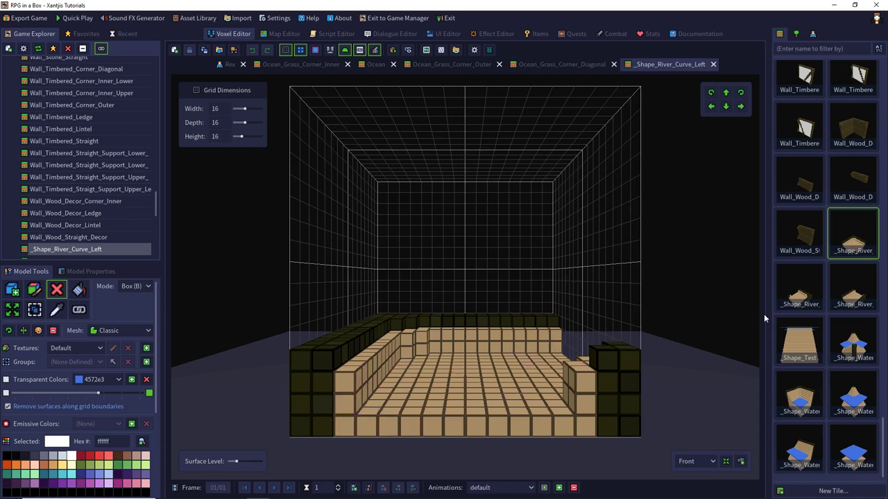
{"action": "double_click", "coordinate": [796, 345]}
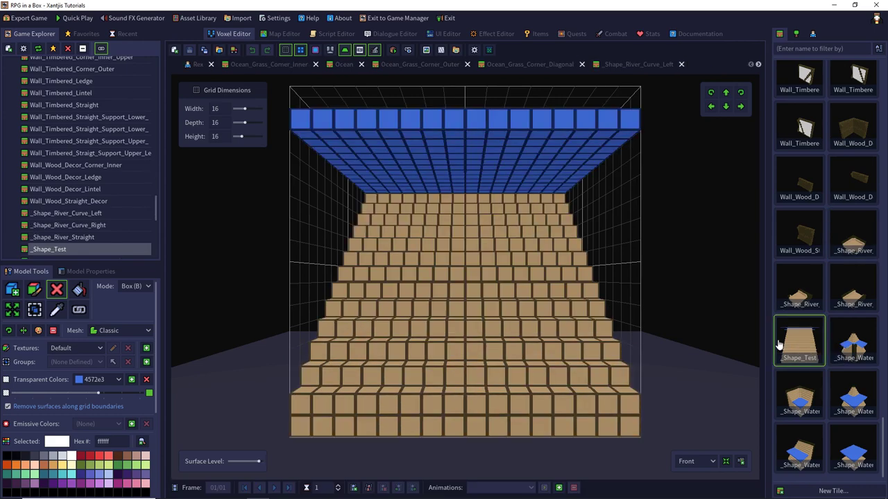
{"action": "middle_click_drag", "start_coordinate": [453, 273], "coordinate": [554, 344]}
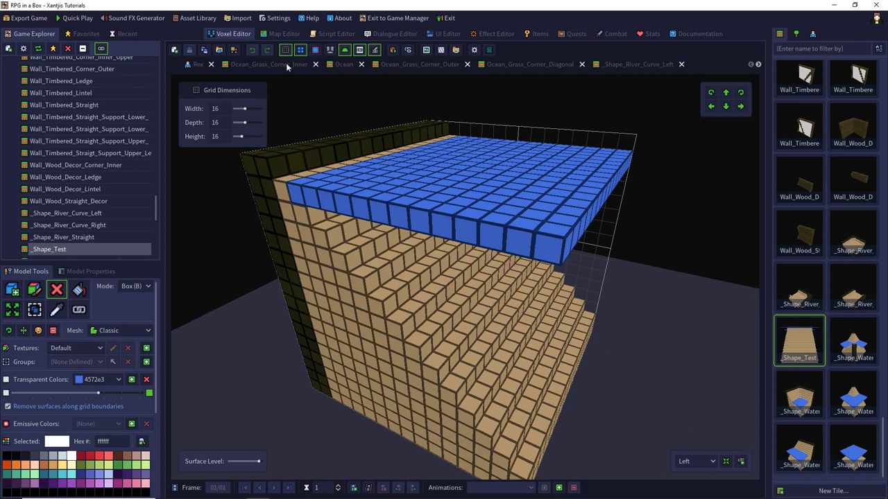
{"action": "left_click", "coordinate": [757, 64]}
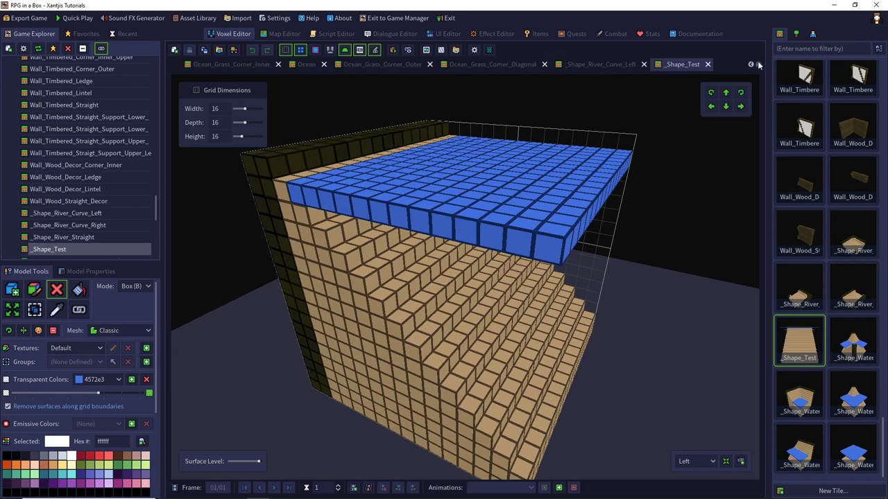
{"action": "left_click", "coordinate": [708, 64]}
{"action": "right_click", "coordinate": [809, 349]}
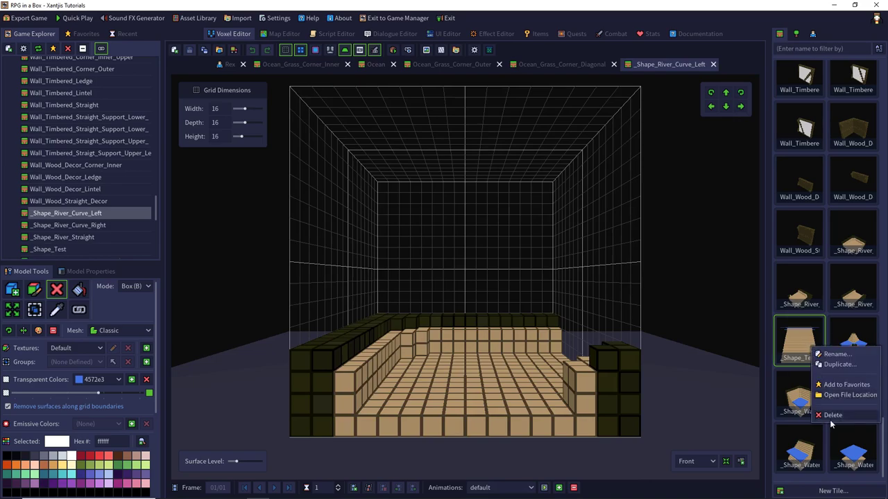
{"action": "left_click", "coordinate": [830, 419]}
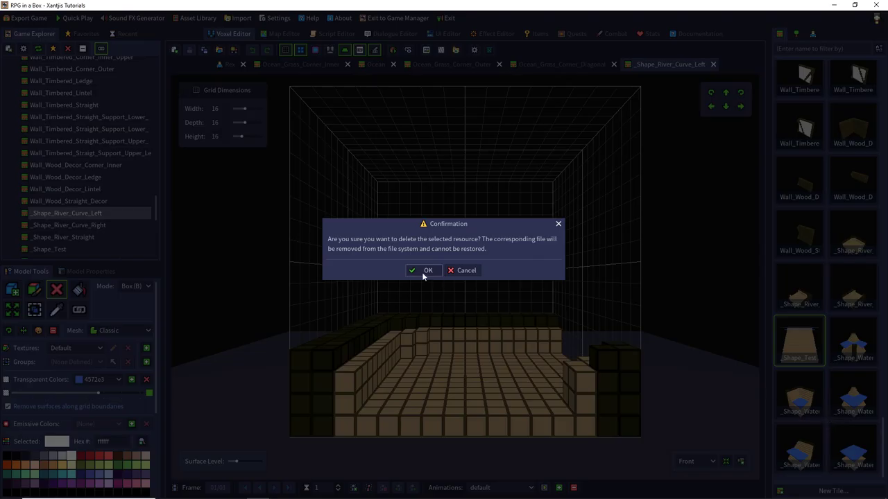
{"action": "left_click", "coordinate": [463, 270]}
{"action": "scroll", "coordinate": [832, 309], "scroll_direction": "up", "scroll_amount": 15}
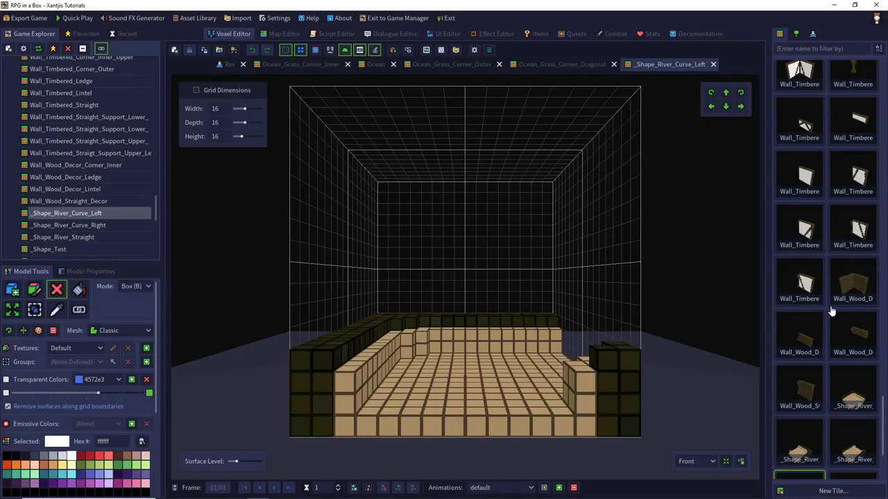
{"action": "scroll", "coordinate": [832, 313], "scroll_direction": "up", "scroll_amount": 15}
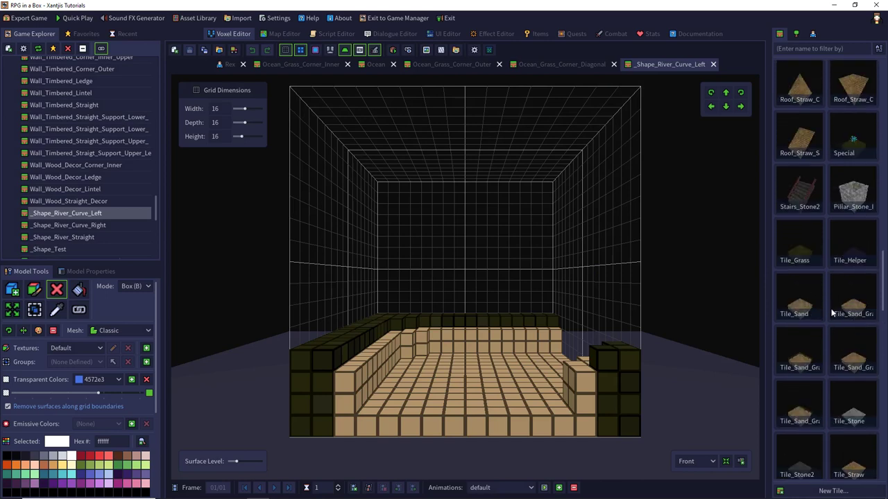
Find the _Shape_Test tile in the tile list and delete it from the project.
{"action": "scroll", "coordinate": [832, 312], "scroll_direction": "up", "scroll_amount": 2}
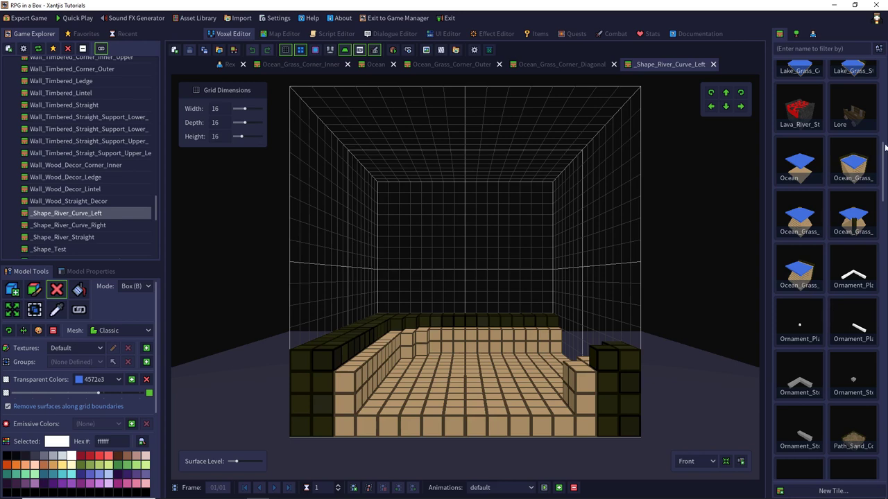
{"action": "left_click_drag", "start_coordinate": [885, 145], "coordinate": [884, 420]}
{"action": "right_click", "coordinate": [807, 344]}
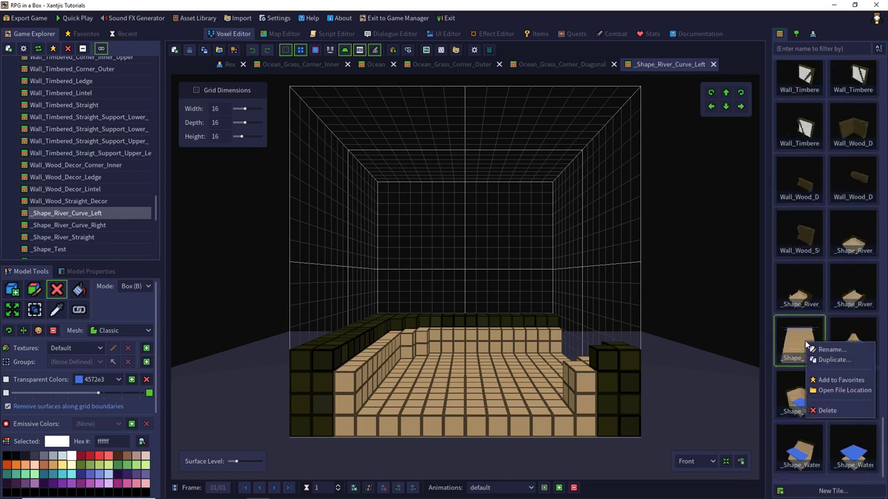
{"action": "right_click", "coordinate": [796, 344]}
{"action": "right_click", "coordinate": [796, 344]}
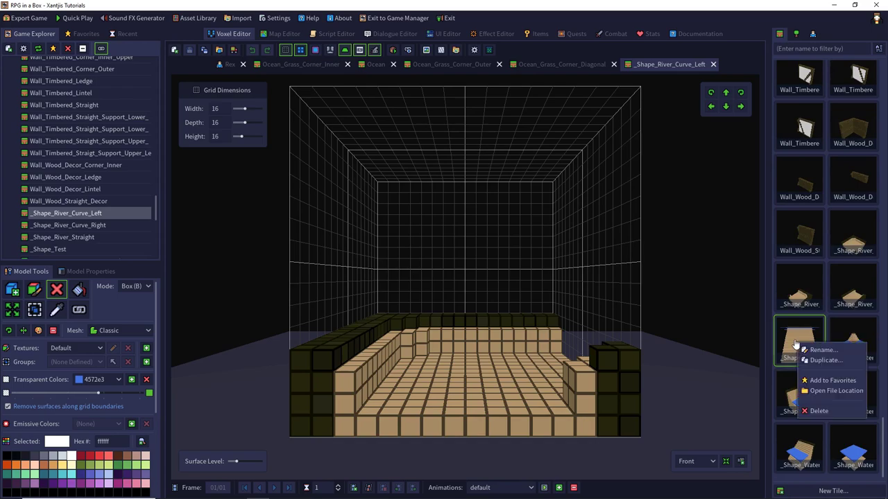
{"action": "left_click", "coordinate": [817, 411]}
{"action": "left_click", "coordinate": [426, 272]}
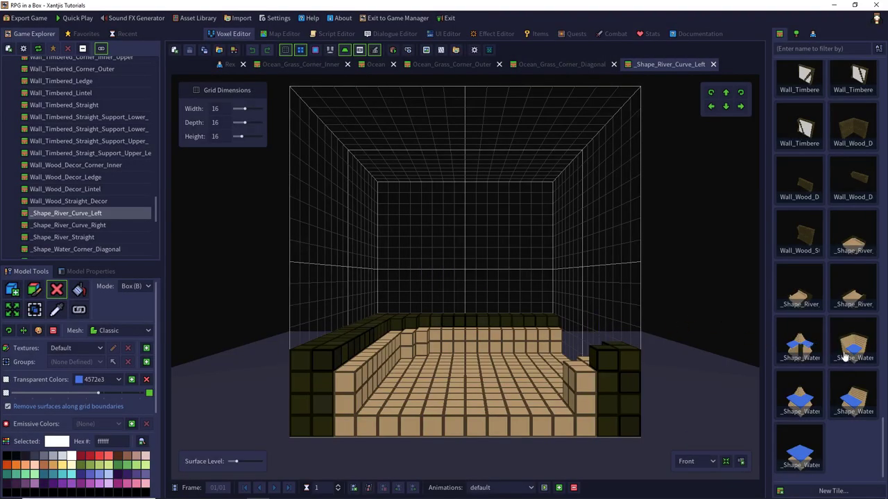
Open the _Shape_Water_Corner_Straight and _Shape_Water_Deep tiles and examine their water surfaces and sand beds from several angles.
{"action": "double_click", "coordinate": [841, 396]}
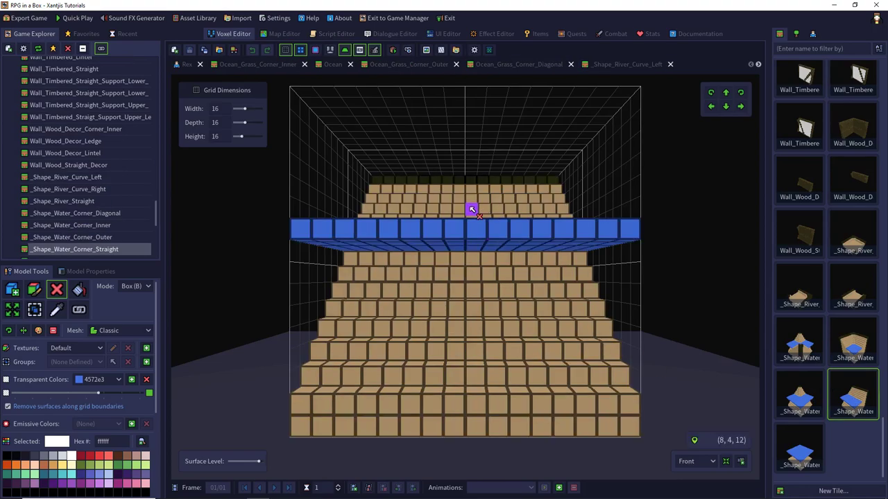
{"action": "right_click_drag", "start_coordinate": [471, 206], "coordinate": [626, 238]}
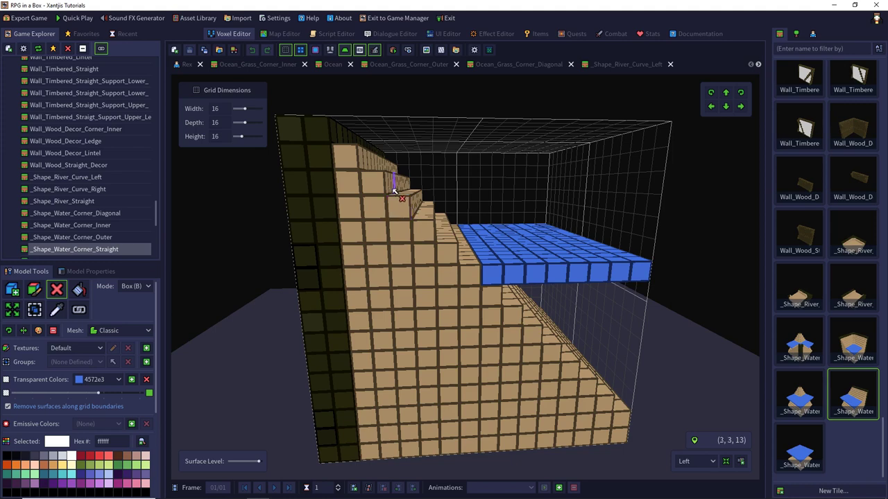
{"action": "middle_click_drag", "start_coordinate": [498, 183], "coordinate": [481, 188]}
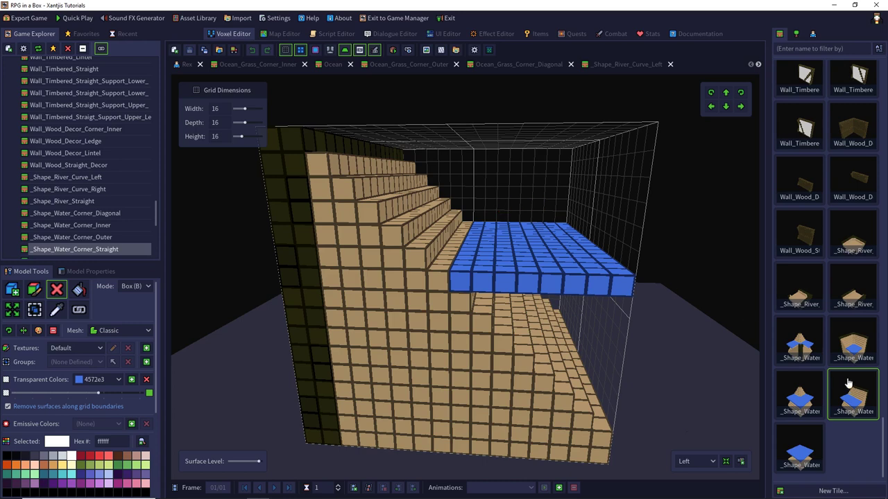
{"action": "middle_click_drag", "start_coordinate": [688, 366], "coordinate": [678, 338]}
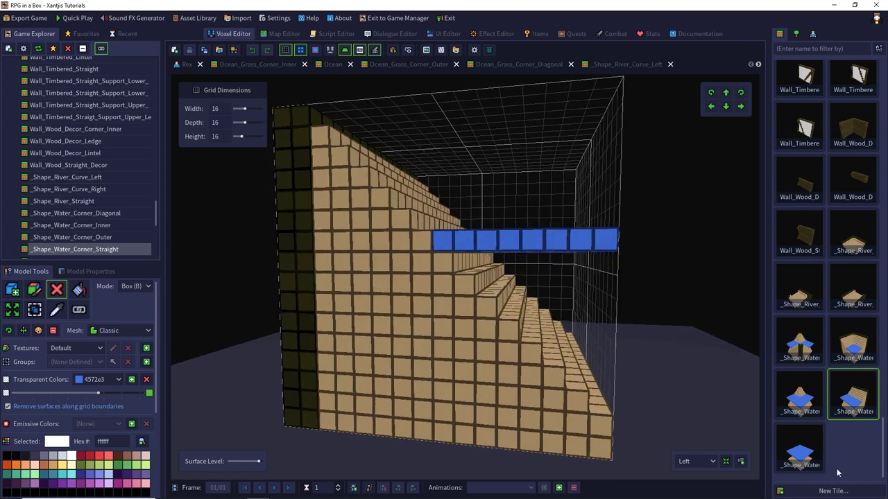
{"action": "left_click", "coordinate": [802, 449]}
{"action": "middle_click_drag", "start_coordinate": [682, 292], "coordinate": [685, 319]}
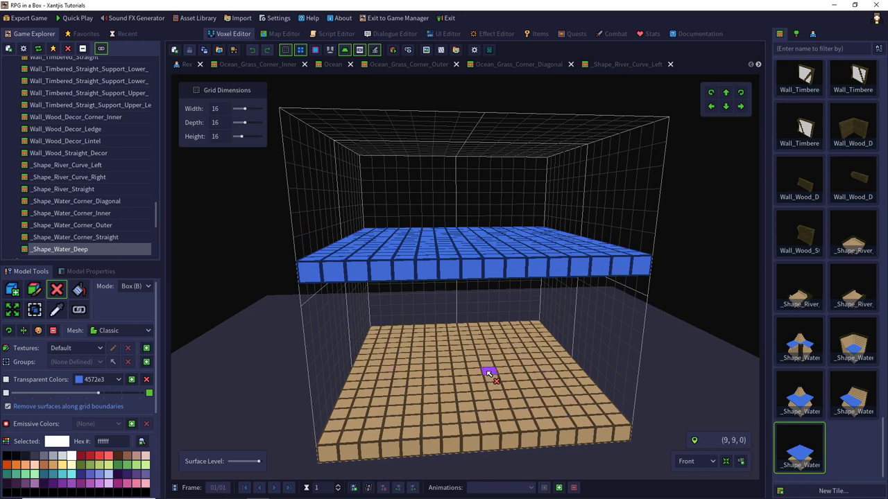
Open the Rex character and review which terrain types it is prohibited from traversing.
{"action": "left_click", "coordinate": [812, 35]}
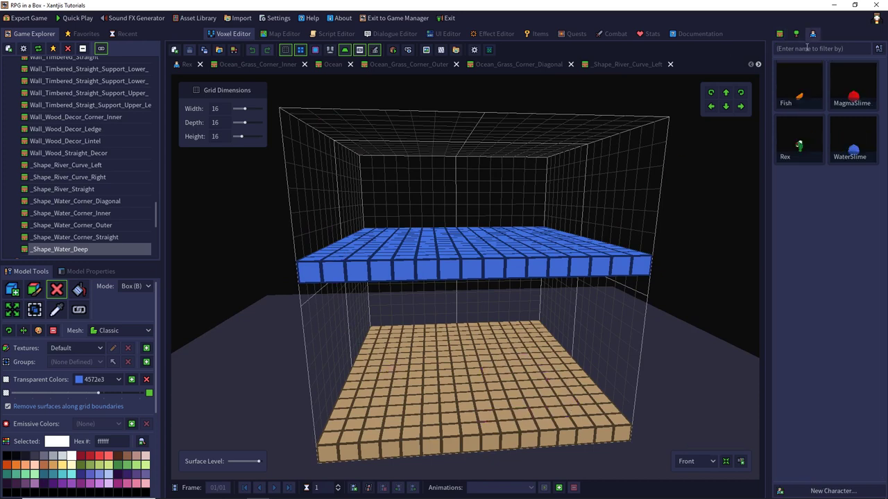
{"action": "left_click", "coordinate": [801, 142]}
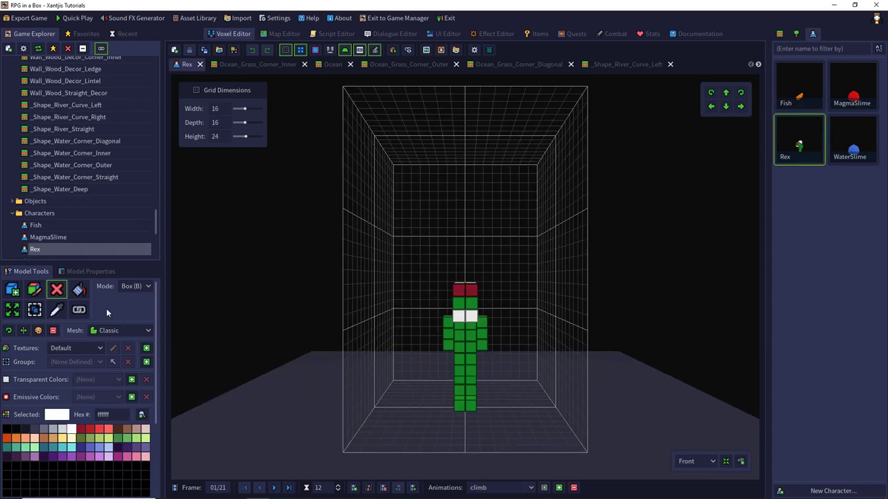
{"action": "left_click", "coordinate": [92, 271]}
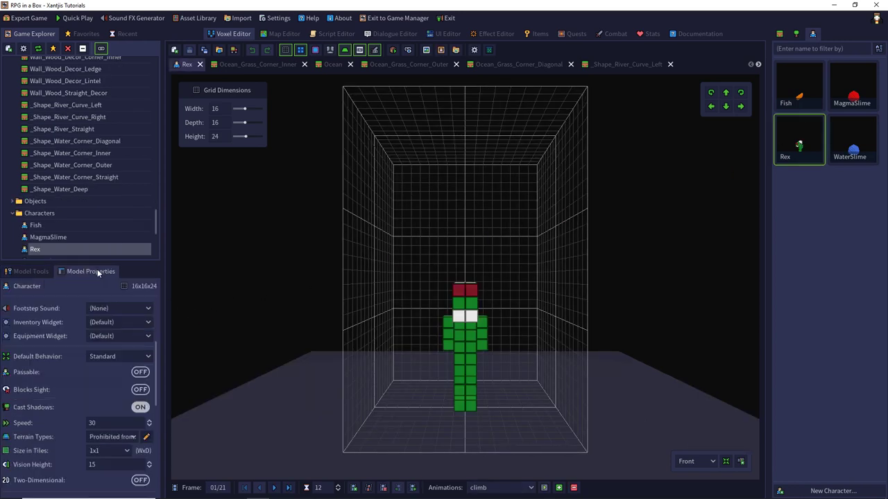
{"action": "left_click", "coordinate": [146, 437]}
{"action": "left_click", "coordinate": [395, 233], "text": "ctrl"}
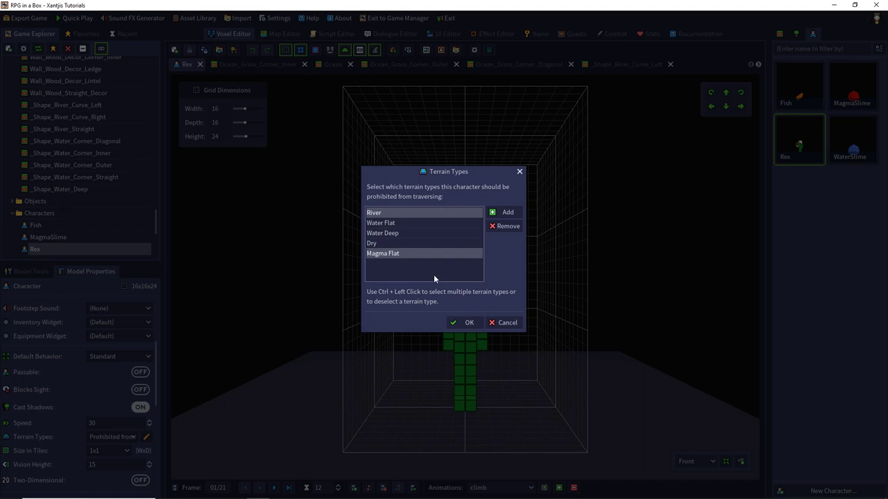
{"action": "left_click", "coordinate": [461, 323]}
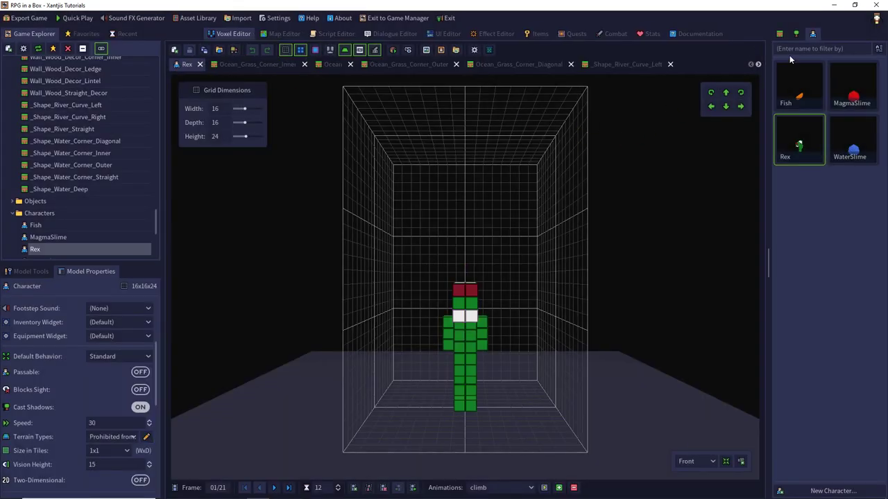
Return to the tile list and open the Lake tile.
{"action": "left_click", "coordinate": [780, 34]}
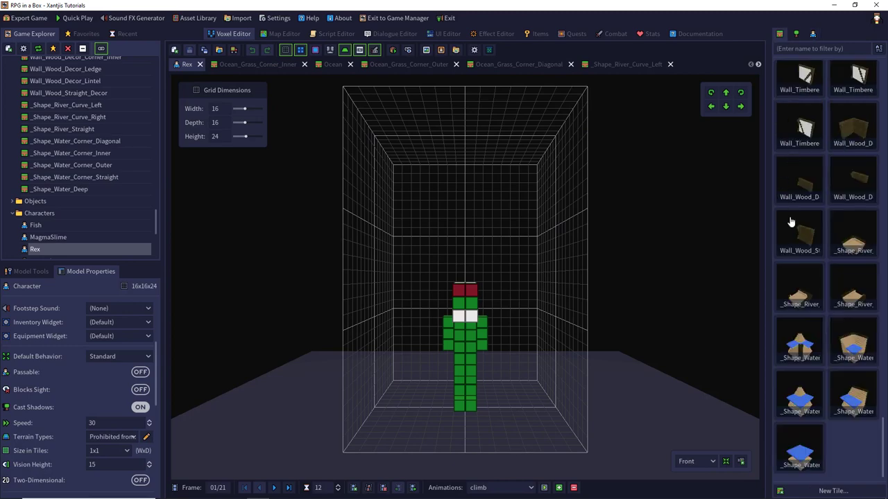
{"action": "scroll", "coordinate": [801, 236], "scroll_direction": "up", "scroll_amount": 5}
{"action": "scroll", "coordinate": [803, 244], "scroll_direction": "up", "scroll_amount": 10}
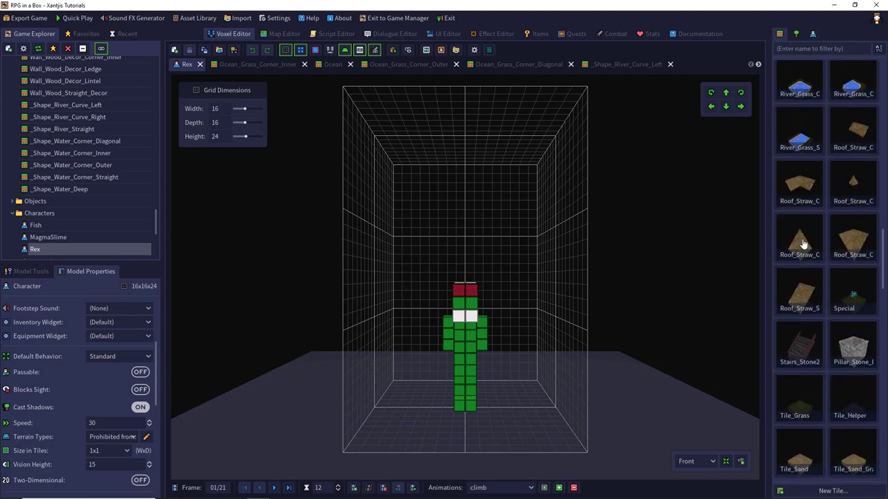
{"action": "scroll", "coordinate": [803, 244], "scroll_direction": "up", "scroll_amount": 10}
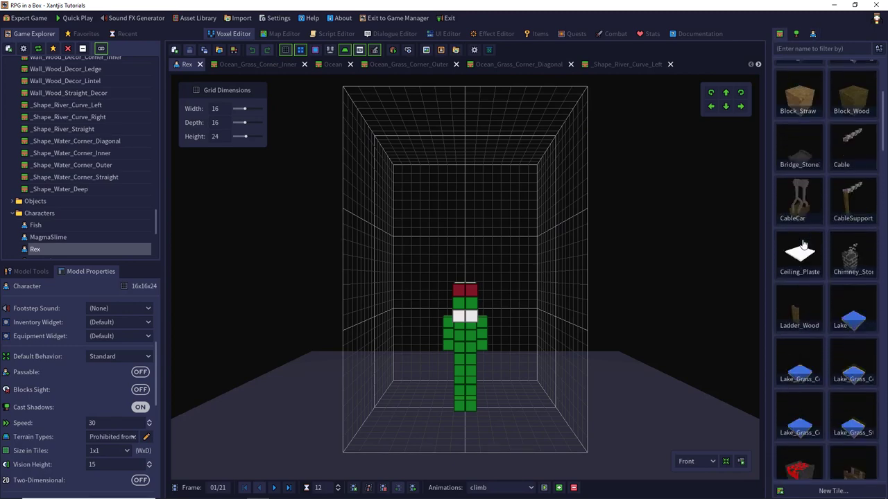
{"action": "scroll", "coordinate": [803, 244], "scroll_direction": "down", "scroll_amount": 8}
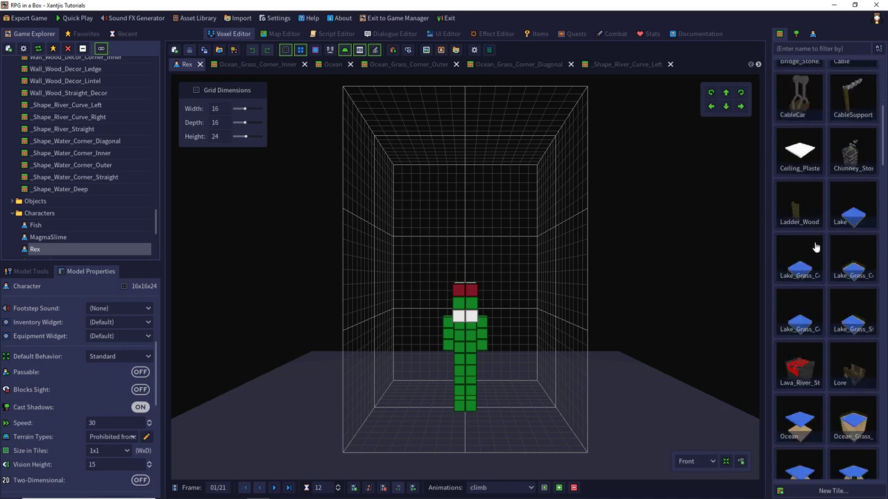
{"action": "double_click", "coordinate": [857, 206]}
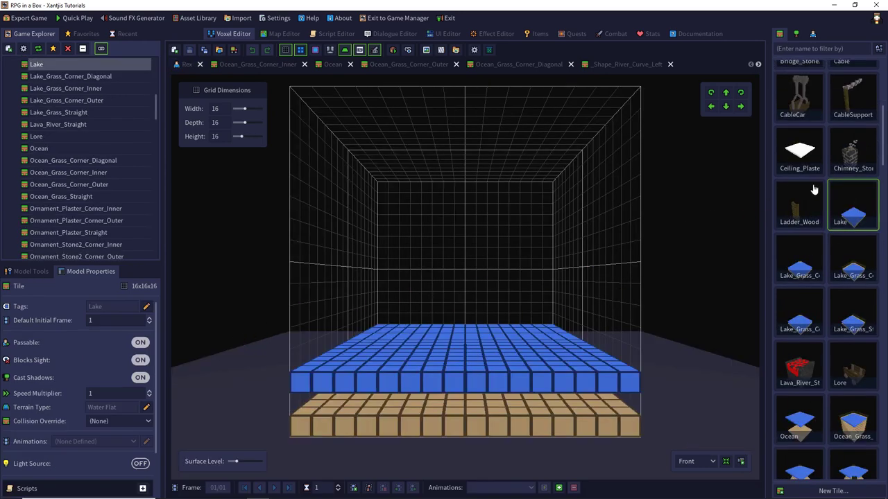
Look through the existing tiles and save a copy of the Lake tile as _Shape_Lake.
{"action": "scroll", "coordinate": [814, 194], "scroll_direction": "down", "scroll_amount": 5}
{"action": "scroll", "coordinate": [829, 270], "scroll_direction": "down", "scroll_amount": 5}
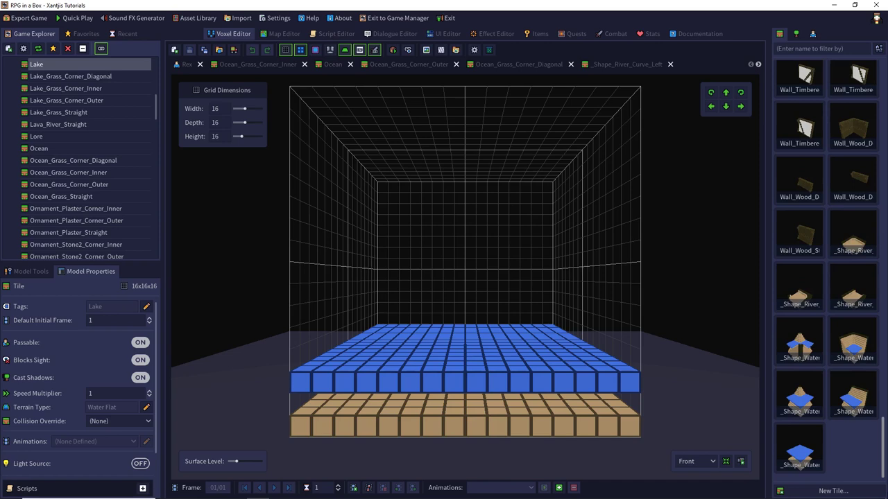
{"action": "scroll", "coordinate": [867, 216], "scroll_direction": "up", "scroll_amount": 6}
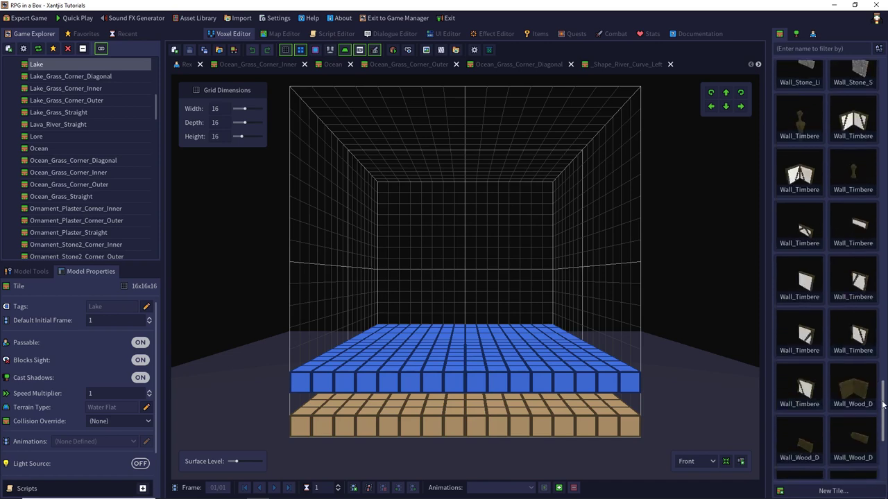
{"action": "scroll", "coordinate": [868, 205], "scroll_direction": "up", "scroll_amount": 3}
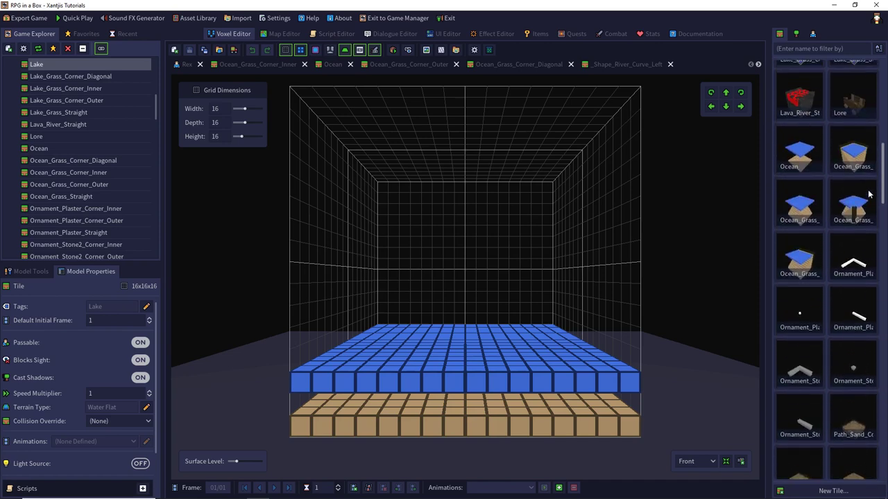
{"action": "scroll", "coordinate": [870, 184], "scroll_direction": "up", "scroll_amount": 3}
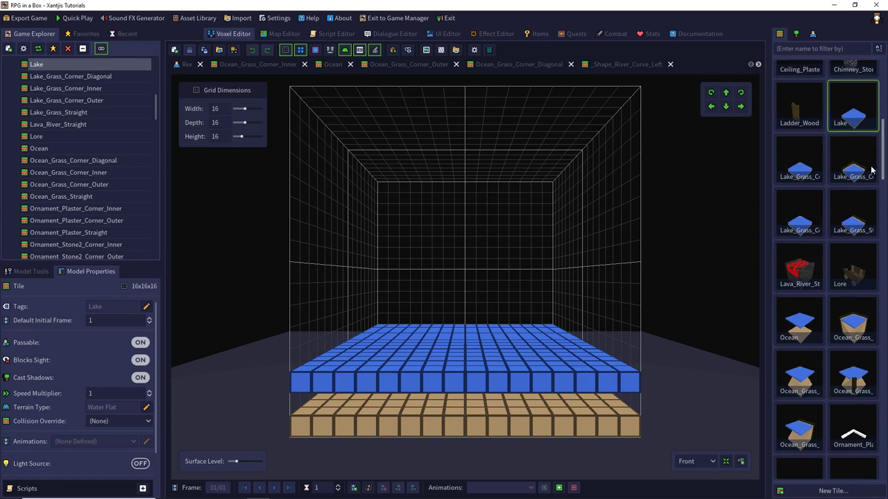
{"action": "scroll", "coordinate": [871, 166], "scroll_direction": "up", "scroll_amount": 1}
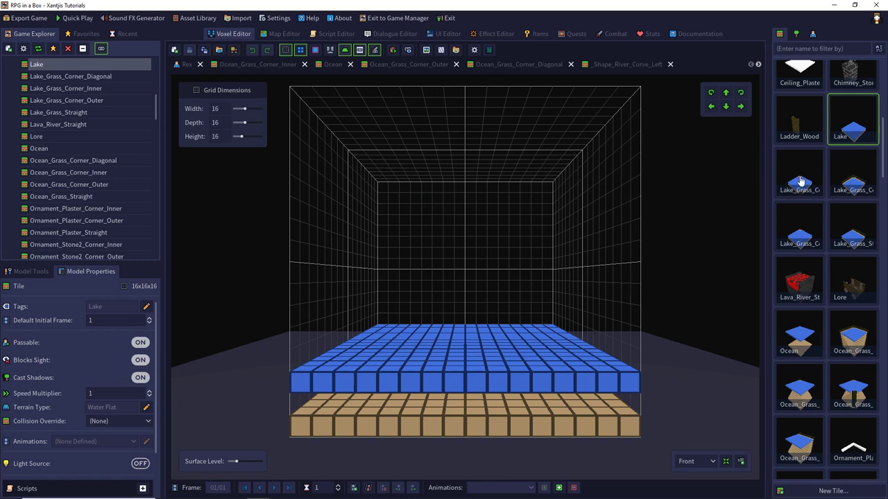
{"action": "left_click", "coordinate": [206, 50]}
{"action": "type", "text": "_Shape_L"}
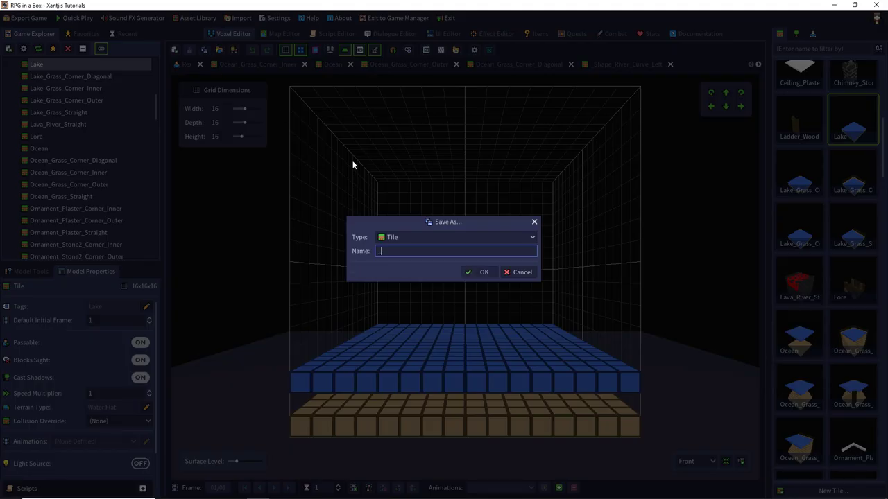
{"action": "type", "text": "eft"}
{"action": "key", "text": "Return"}
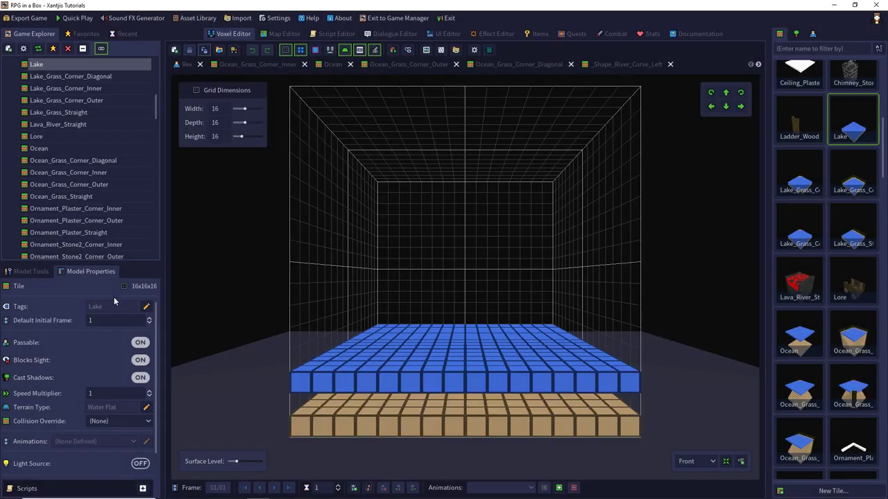
Erase the entire 16x16x1 blue water layer from _Shape_Lake, keeping the sand floor, and save the tile.
{"action": "left_click", "coordinate": [32, 271]}
{"action": "right_click_drag", "start_coordinate": [437, 201], "coordinate": [422, 291]}
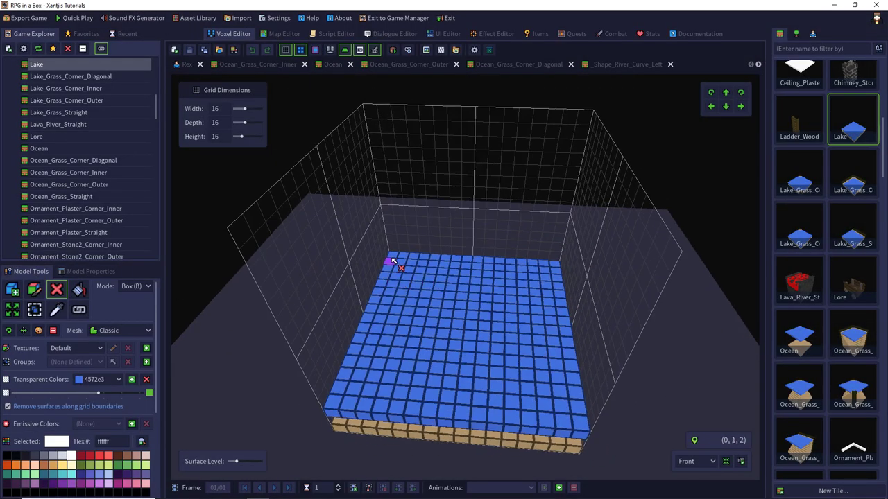
{"action": "left_click_drag", "start_coordinate": [393, 261], "coordinate": [579, 428]}
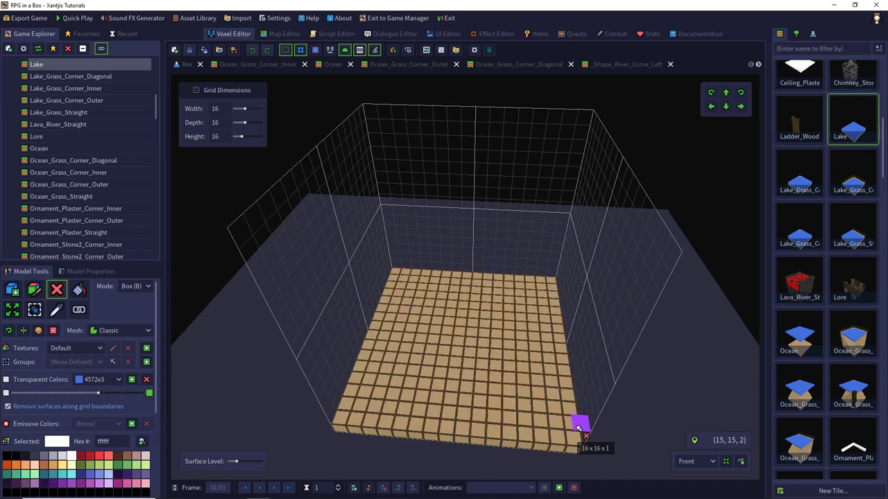
{"action": "left_click", "coordinate": [758, 63]}
{"action": "left_click", "coordinate": [758, 64]}
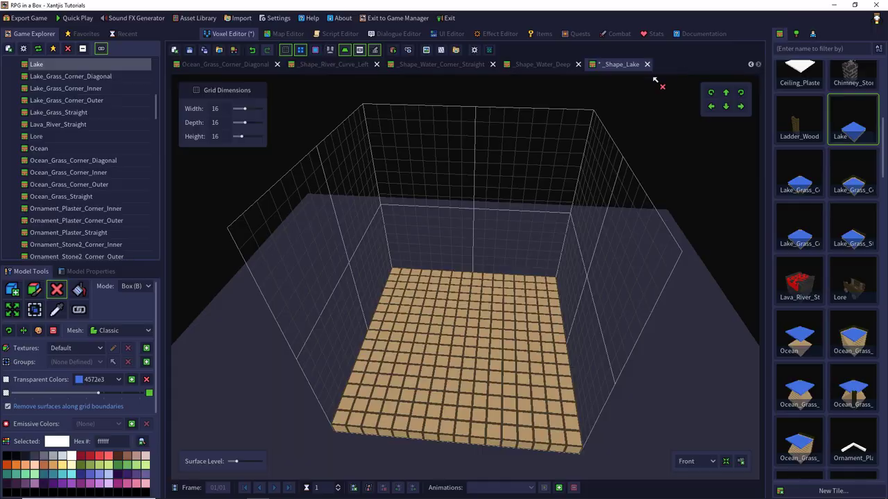
{"action": "key", "text": "ctrl+s"}
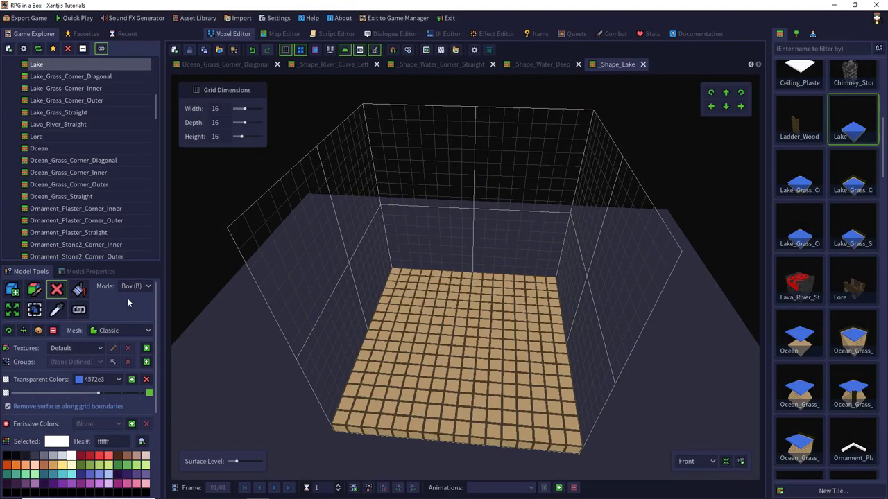
Set the terrain type of _Shape_Lake to (None) and save the tile.
{"action": "left_click", "coordinate": [62, 273]}
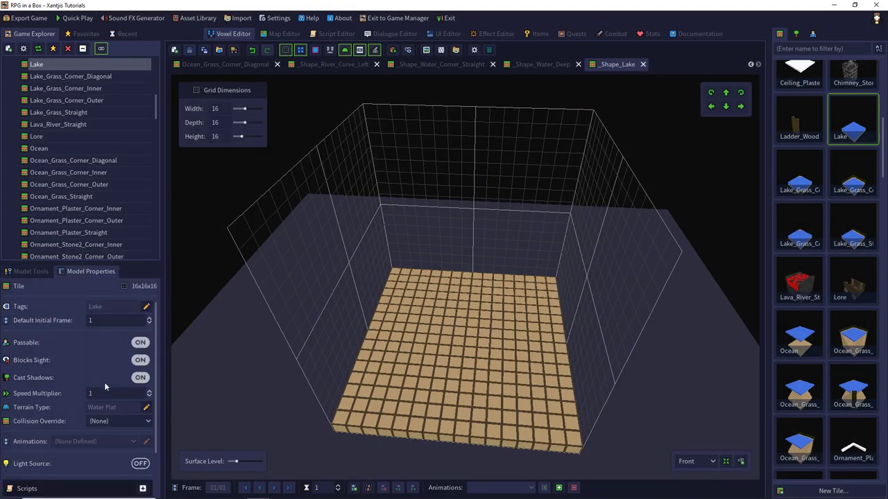
{"action": "left_click", "coordinate": [146, 407]}
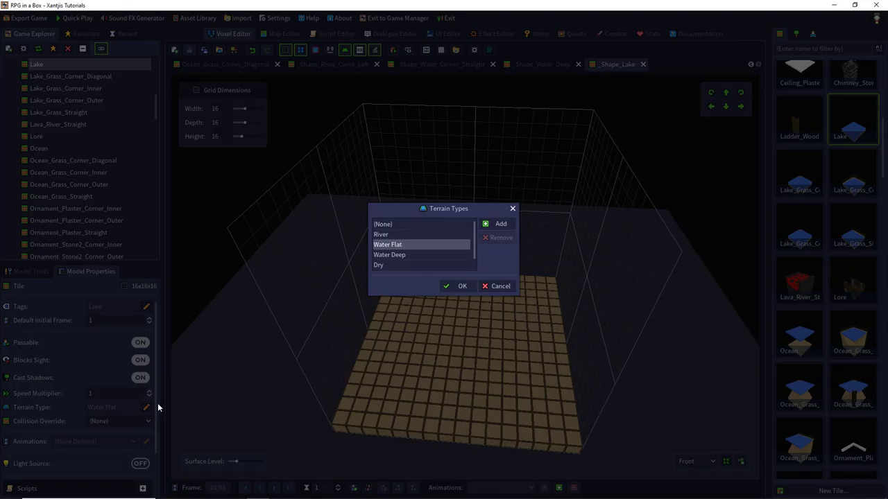
{"action": "left_click", "coordinate": [410, 224]}
{"action": "left_click", "coordinate": [457, 286]}
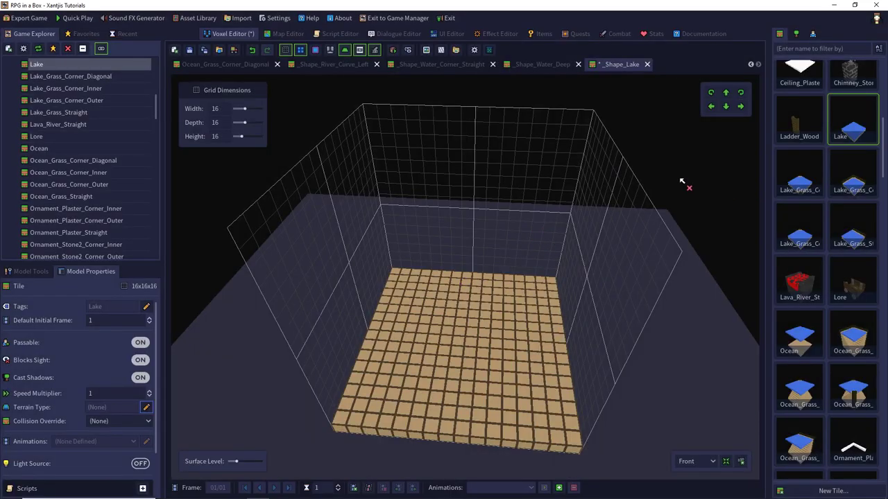
{"action": "left_click", "coordinate": [189, 49]}
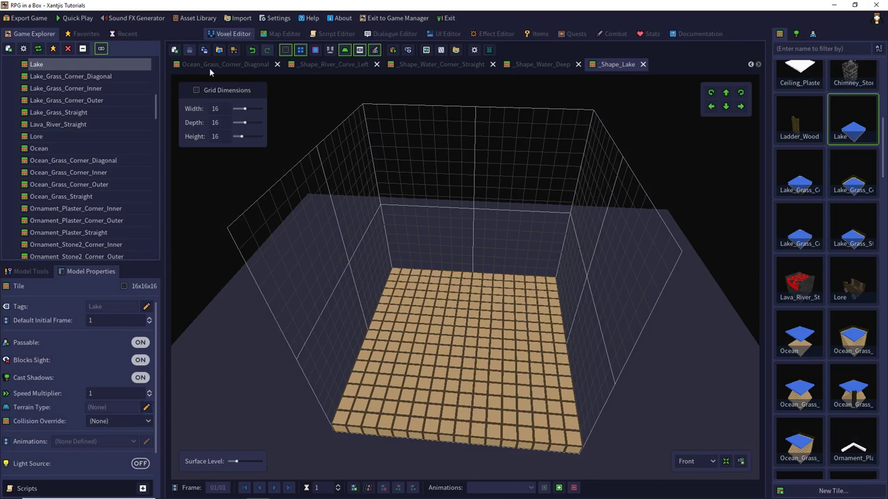
Close every model that is currently open in the Voxel Editor.
{"action": "left_click", "coordinate": [808, 179]}
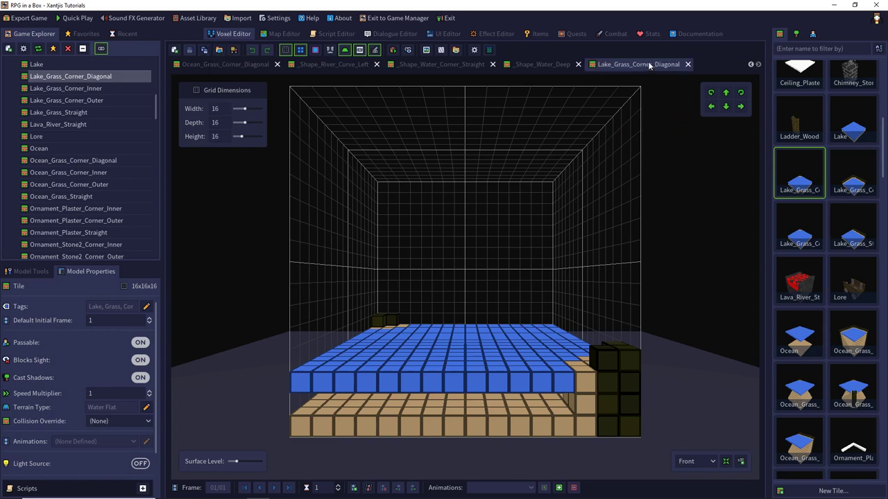
{"action": "left_click", "coordinate": [688, 64]}
{"action": "left_click", "coordinate": [645, 64]}
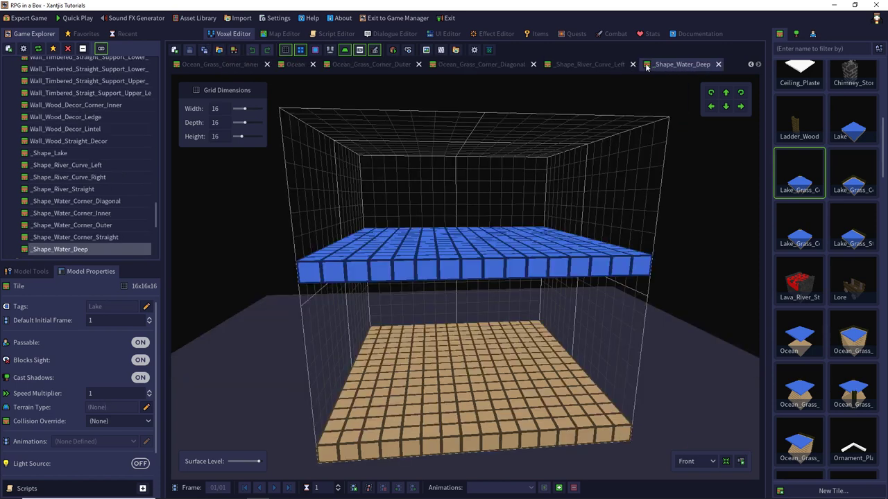
{"action": "left_click", "coordinate": [633, 64]}
{"action": "left_click", "coordinate": [620, 64]}
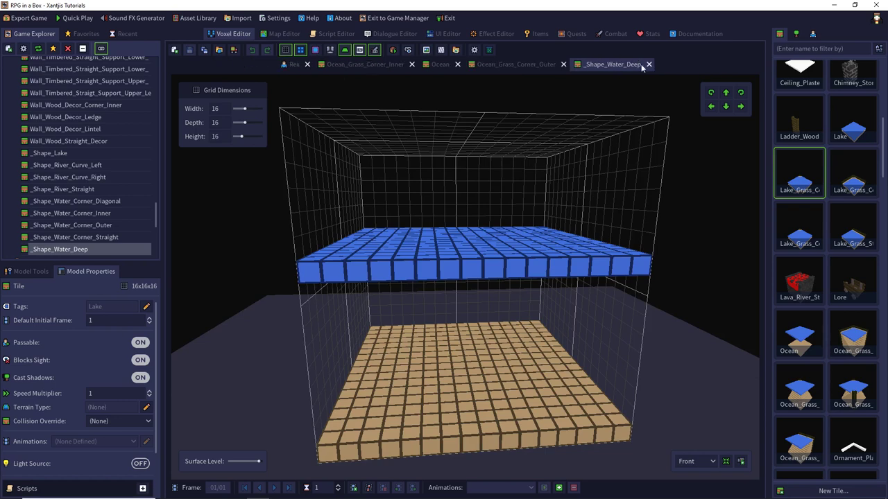
{"action": "left_click", "coordinate": [645, 65]}
{"action": "left_click", "coordinate": [604, 64]}
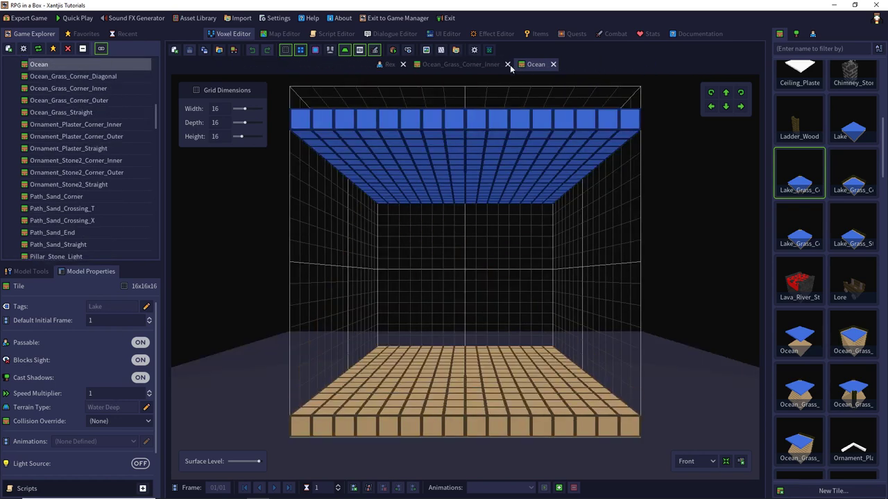
{"action": "left_click", "coordinate": [508, 64]}
{"action": "left_click", "coordinate": [456, 65]}
{"action": "left_click", "coordinate": [480, 64]}
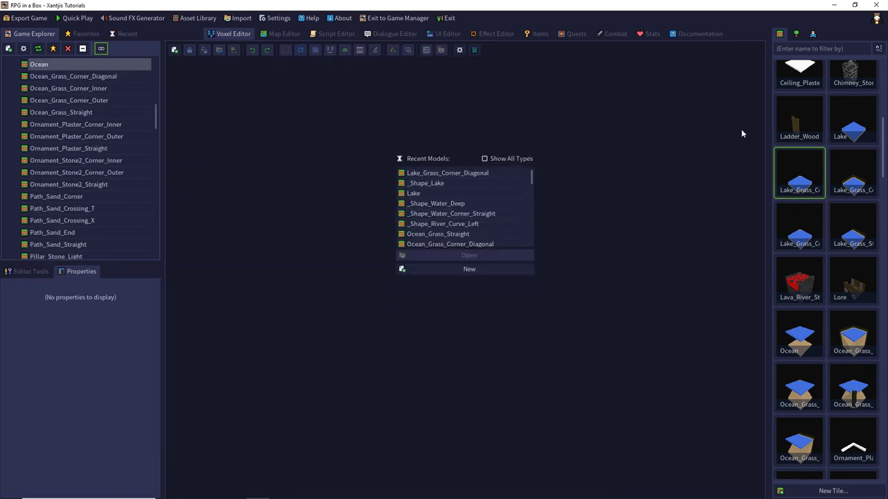
Open the Lake_Grass_Corner_Diagonal tile and save a copy of it as _Shape_Lake_Grass_Corner_Diagonal.
{"action": "double_click", "coordinate": [794, 177]}
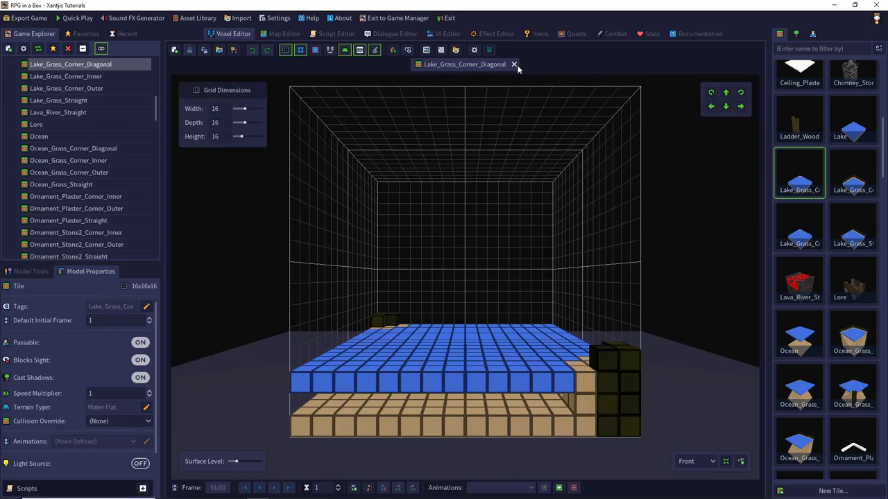
{"action": "middle_click_drag", "start_coordinate": [481, 147], "coordinate": [482, 169]}
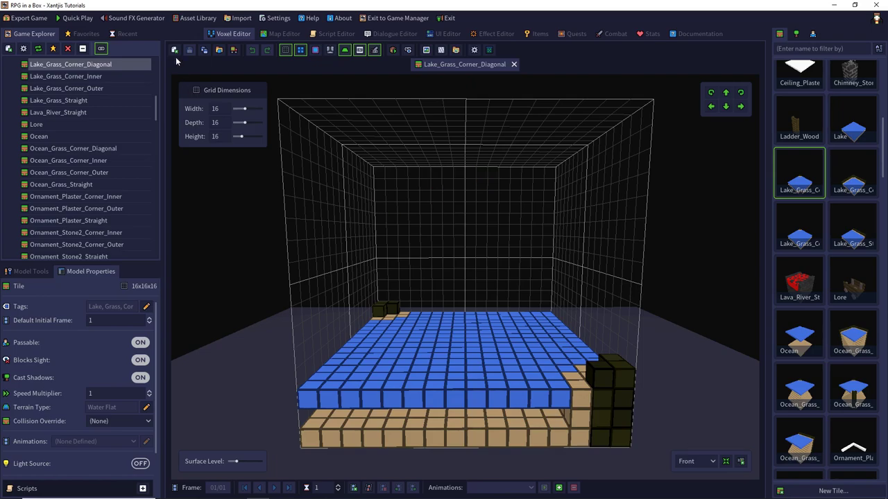
{"action": "left_click", "coordinate": [204, 50]}
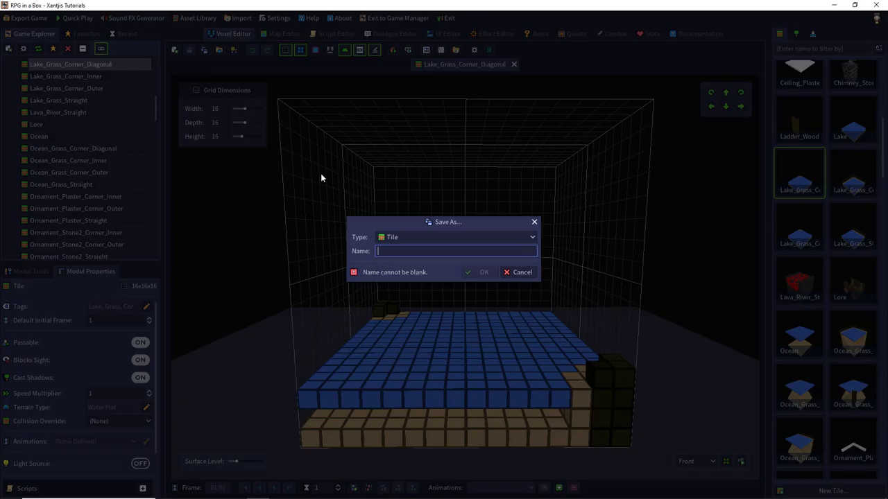
{"action": "type", "text": "_Shape"}
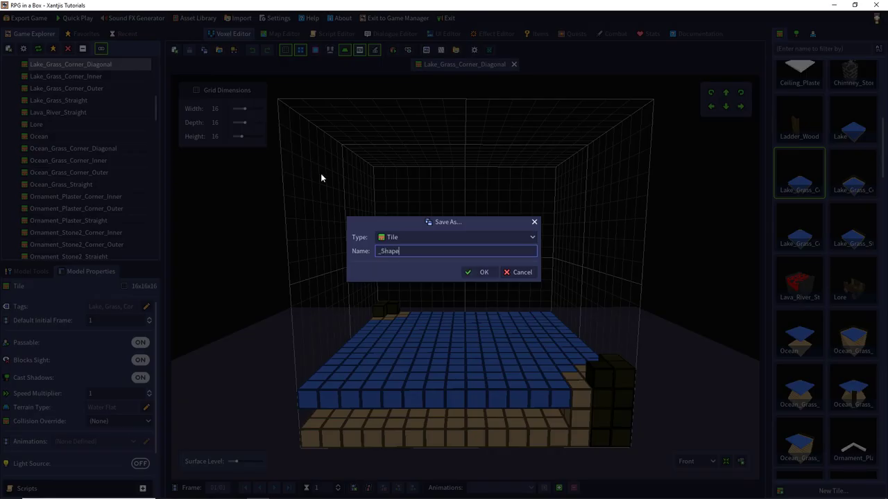
{"action": "type", "text": "_"}
{"action": "type", "text": "Lake_Grass_Corner_Diagonal"}
{"action": "key", "text": "Return"}
Erase all blue water voxels from _Shape_Lake_Grass_Corner_Diagonal, keeping the sand and grass, and save the tile.
{"action": "left_click", "coordinate": [31, 271]}
{"action": "middle_click_drag", "start_coordinate": [305, 371], "coordinate": [344, 424]}
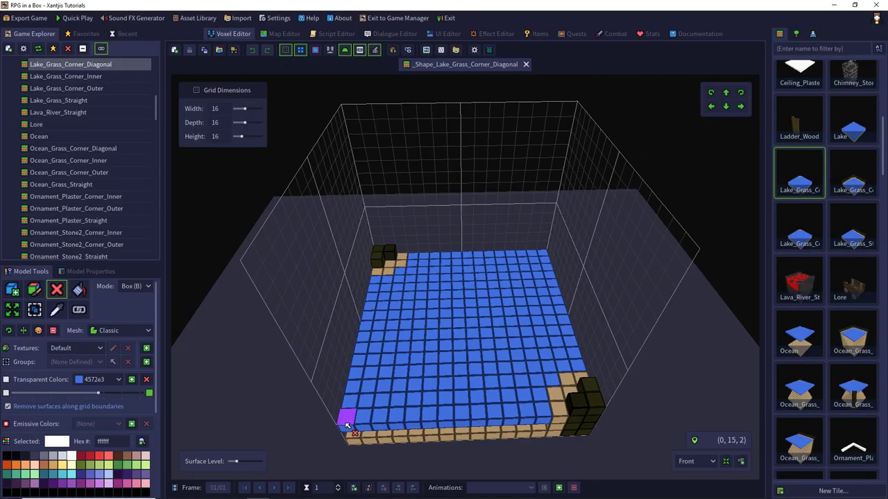
{"action": "left_click_drag", "start_coordinate": [345, 426], "coordinate": [402, 276]}
{"action": "left_click_drag", "start_coordinate": [552, 428], "coordinate": [412, 256]}
{"action": "left_click_drag", "start_coordinate": [573, 363], "coordinate": [511, 219]}
{"action": "key", "text": "ctrl+s"}
Open the Lake_Grass_Corner_Inner tile and save a copy of it as _Shape_Lake_Grass_Corner_Inner.
{"action": "double_click", "coordinate": [852, 174]}
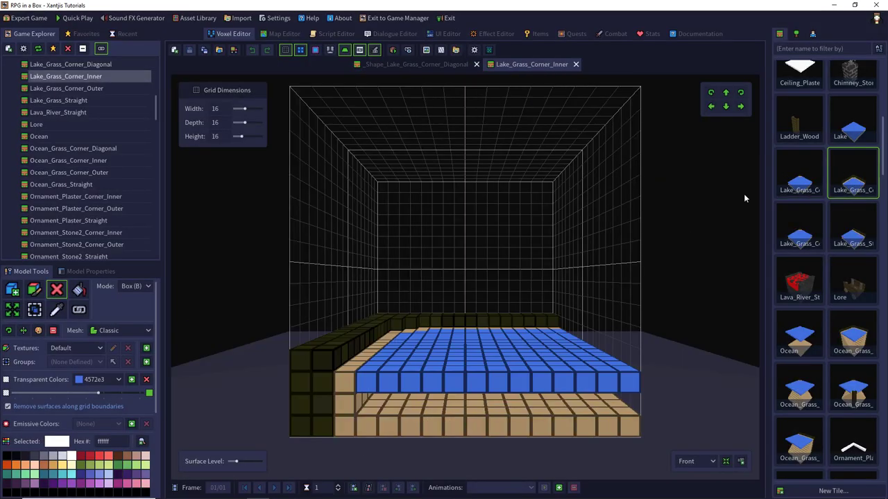
{"action": "left_click", "coordinate": [205, 50]}
{"action": "type", "text": "_Shape_Lake_"}
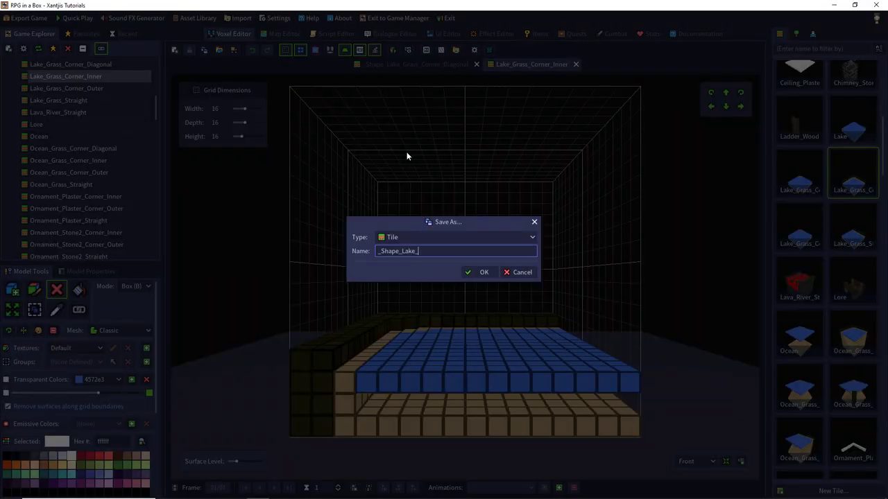
{"action": "type", "text": "Grass_Corner_Inner"}
{"action": "key", "text": "Return"}
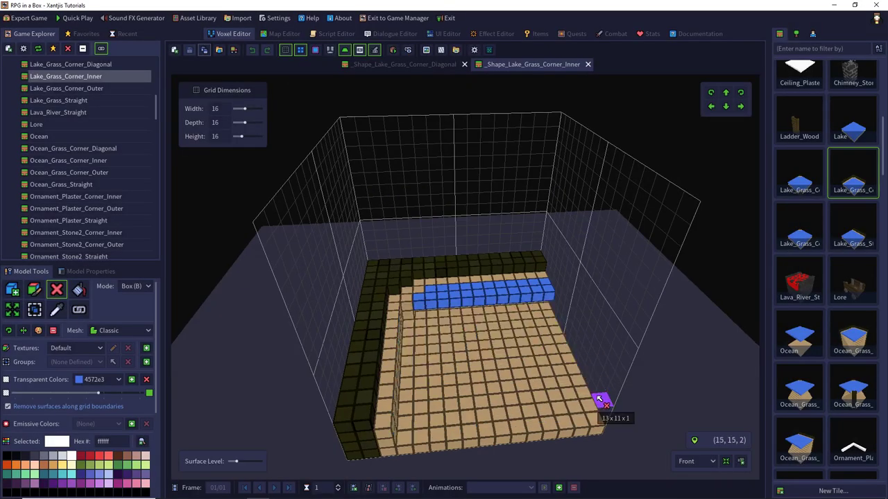
Clear the water from _Shape_Lake_Grass_Corner_Inner, set its terrain type to (None) and save the tile.
{"action": "left_click", "coordinate": [104, 273]}
{"action": "left_click", "coordinate": [147, 408]}
{"action": "double_click", "coordinate": [402, 226]}
{"action": "key", "text": "ctrl+s"}
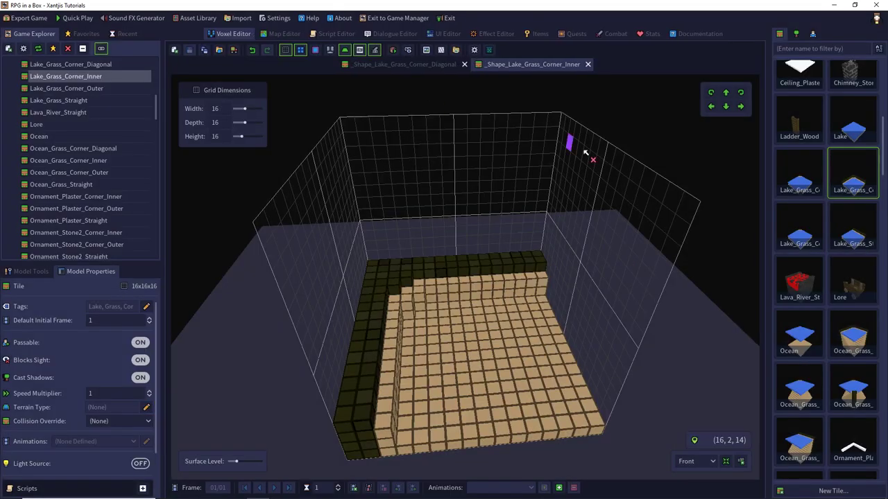
Switch to _Shape_Lake_Grass_Corner_Diagonal, set its terrain type to (None) and save the tile.
{"action": "left_click", "coordinate": [402, 64]}
{"action": "left_click", "coordinate": [146, 407]}
{"action": "double_click", "coordinate": [402, 227]}
{"action": "left_click", "coordinate": [191, 52]}
Open the Lake_Grass_Corner_Outer tile and save a copy of it as _Shape_Lake_Grass_Corner_Outer.
{"action": "double_click", "coordinate": [799, 226]}
{"action": "left_click", "coordinate": [204, 50]}
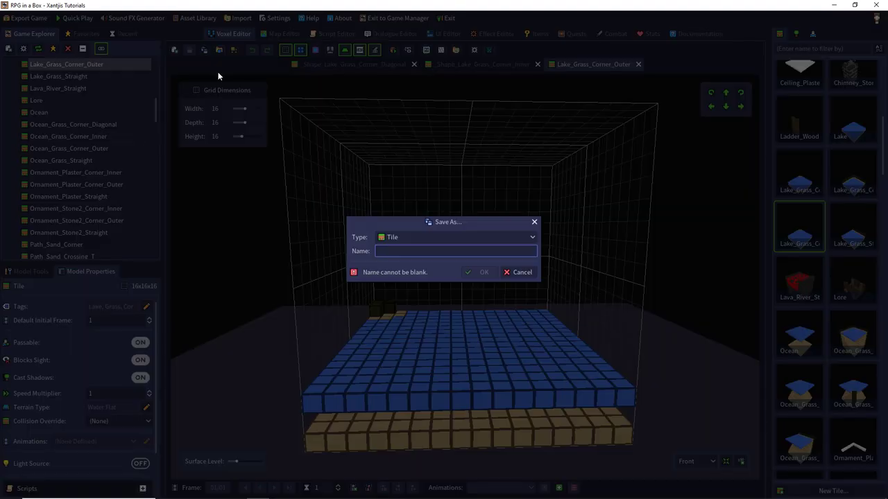
{"action": "type", "text": "_Shape_Lake_Grass_Corner_Outer"}
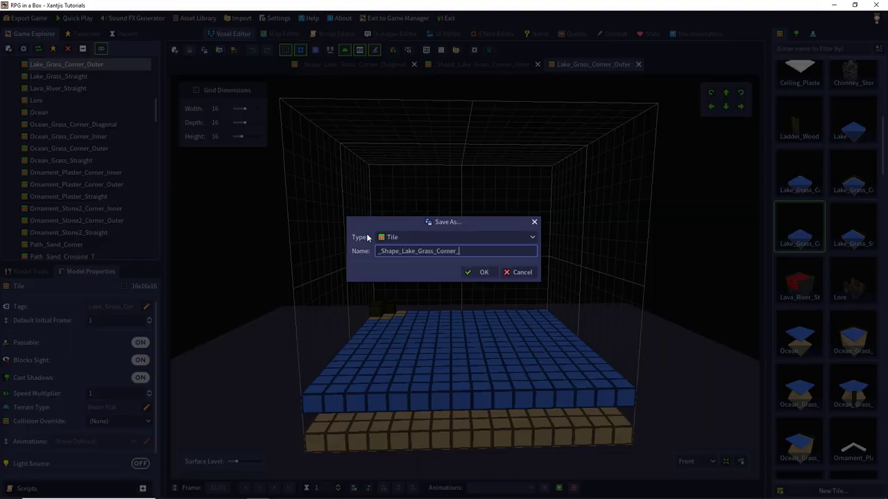
{"action": "key", "text": "Return"}
Erase the blue water layer from _Shape_Lake_Grass_Corner_Outer, set its terrain type to (None) and save the tile.
{"action": "left_click_drag", "start_coordinate": [441, 306], "coordinate": [571, 262]}
{"action": "key", "text": "ctrl+s"}
{"action": "left_click", "coordinate": [147, 407]}
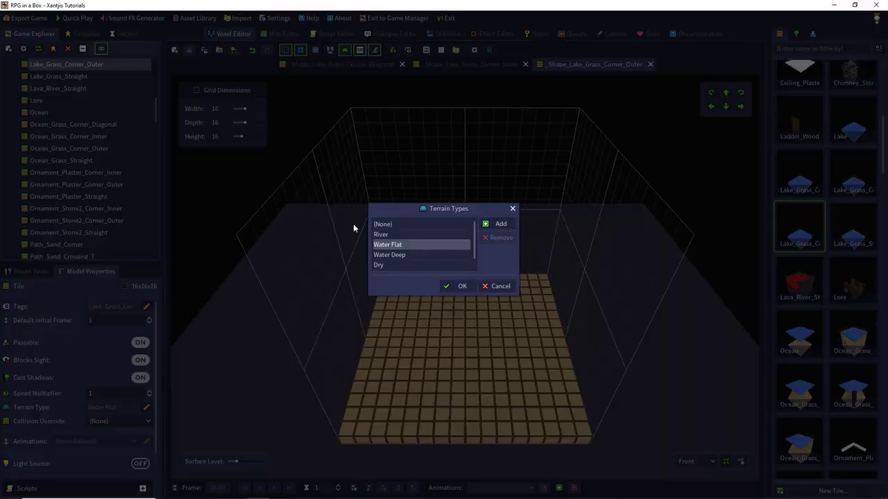
{"action": "double_click", "coordinate": [402, 226]}
{"action": "key", "text": "ctrl+s"}
Open the Lake_Grass_Straight tile and save a copy of it as _Shape_Lake_Grass_Straight.
{"action": "double_click", "coordinate": [852, 226]}
{"action": "middle_click", "coordinate": [426, 67]}
{"action": "key", "text": "ctrl+shift+s"}
{"action": "type", "text": "_Shape"}
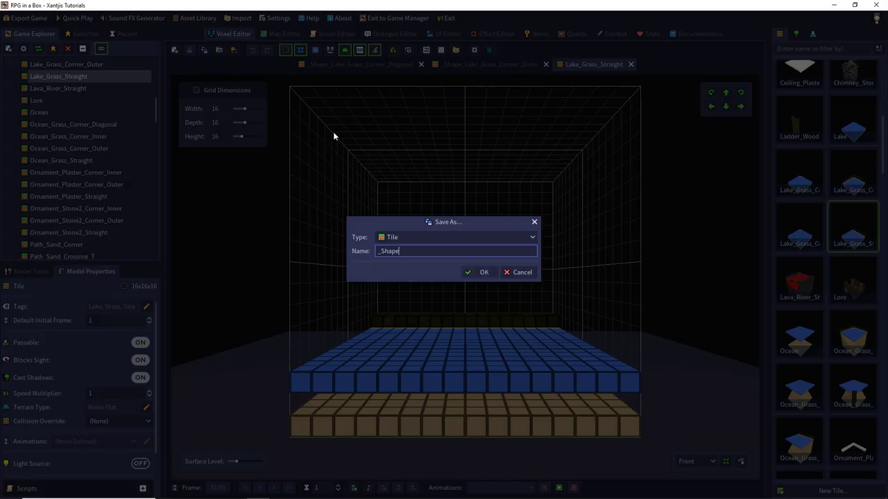
{"action": "type", "text": "aight"}
{"action": "key", "text": "Return"}
Erase the blue water layer from _Shape_Lake_Grass_Straight, set its terrain type to (None) and save the tile.
{"action": "middle_click_drag", "start_coordinate": [376, 158], "coordinate": [416, 229]}
{"action": "left_click_drag", "start_coordinate": [562, 233], "coordinate": [307, 345]}
{"action": "key", "text": "ctrl+s"}
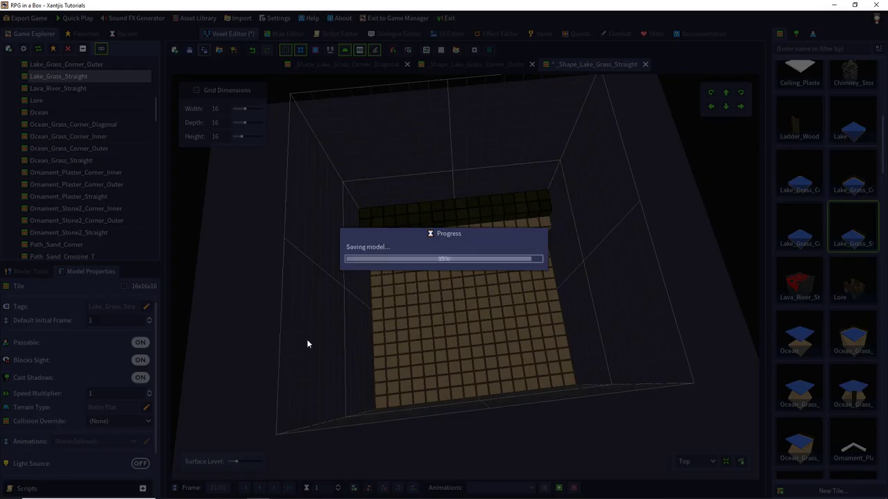
{"action": "left_click", "coordinate": [146, 407]}
{"action": "double_click", "coordinate": [406, 226]}
{"action": "middle_click_drag", "start_coordinate": [412, 242], "coordinate": [469, 189]}
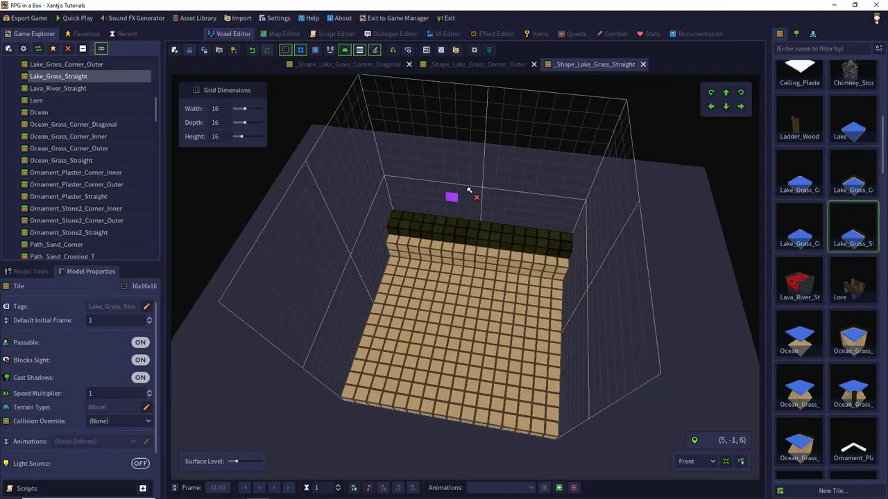
Close the three open _Shape_Lake_Grass tiles.
{"action": "left_click", "coordinate": [641, 64]}
{"action": "left_click", "coordinate": [588, 64]}
{"action": "left_click", "coordinate": [527, 64]}
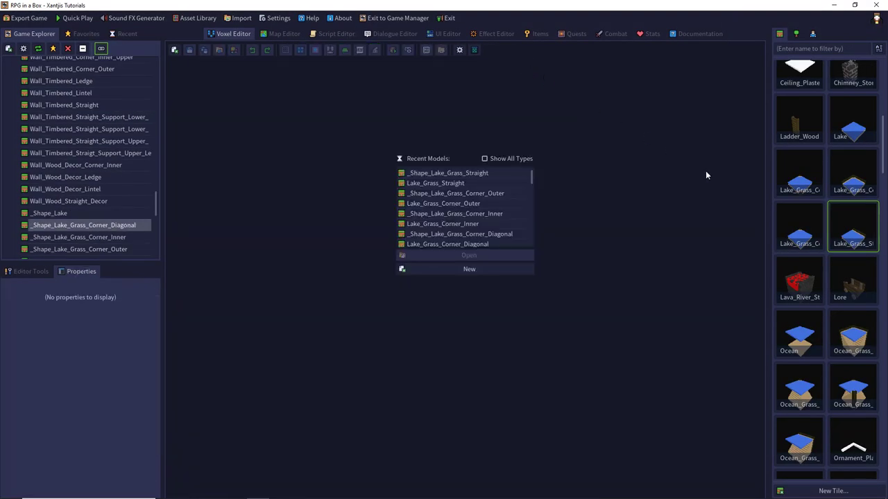
Open the Lake tile, set its collision override to _Shape_Lake and save the tile.
{"action": "scroll", "coordinate": [783, 223], "scroll_direction": "up", "scroll_amount": 5}
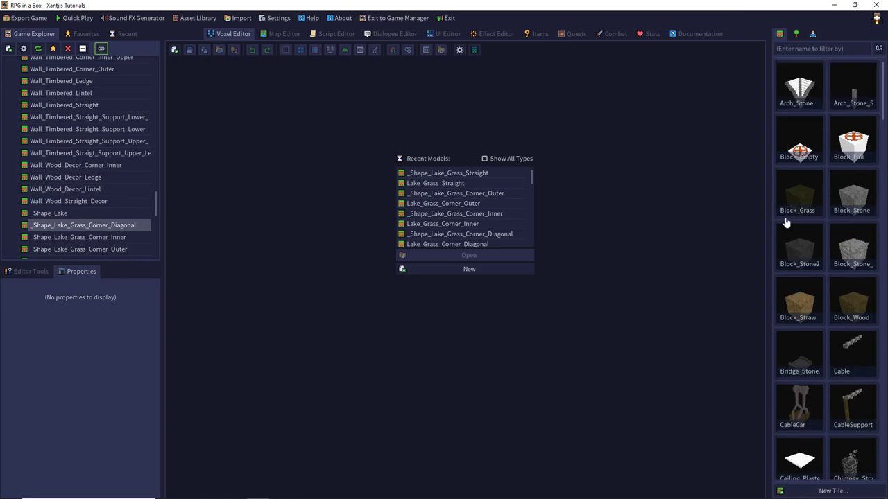
{"action": "scroll", "coordinate": [786, 221], "scroll_direction": "down", "scroll_amount": 3}
{"action": "double_click", "coordinate": [842, 307]}
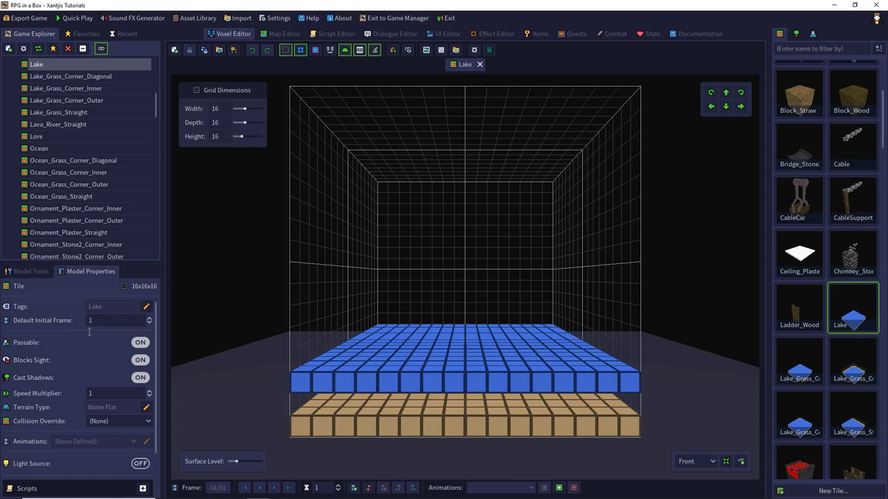
{"action": "left_click", "coordinate": [98, 421]}
{"action": "scroll", "coordinate": [108, 420], "scroll_direction": "down", "scroll_amount": 18}
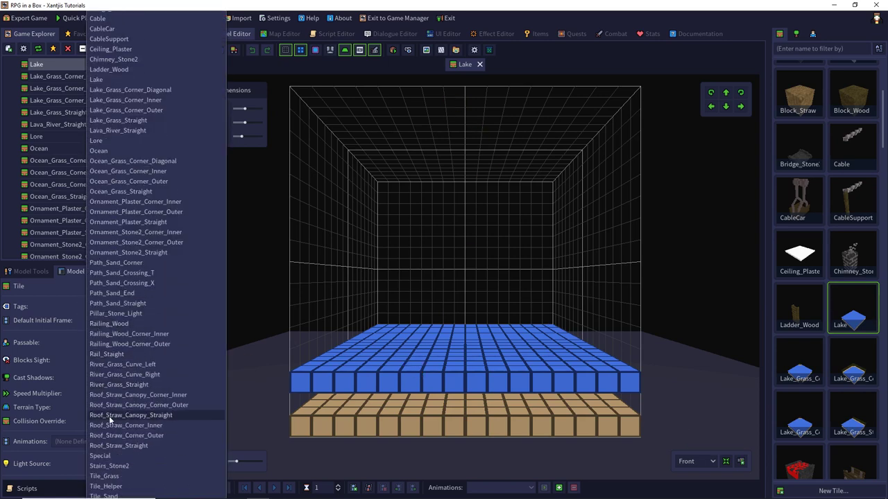
{"action": "scroll", "coordinate": [110, 419], "scroll_direction": "down", "scroll_amount": 1}
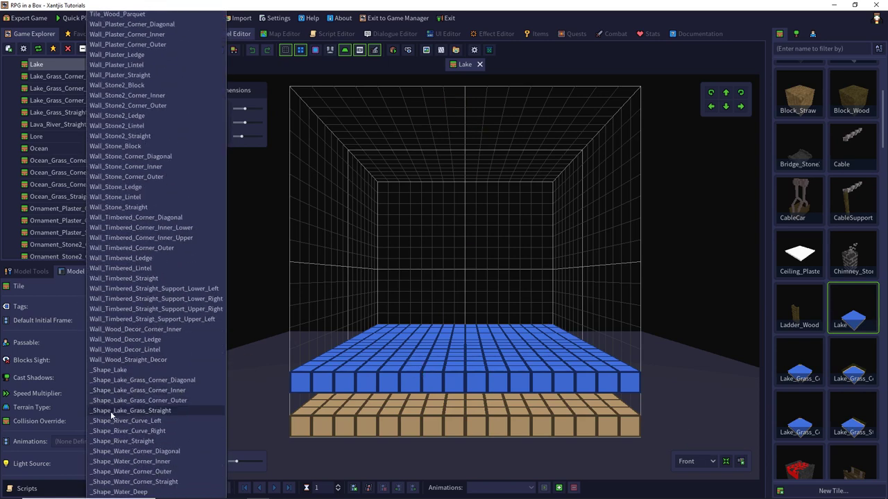
{"action": "left_click", "coordinate": [106, 372]}
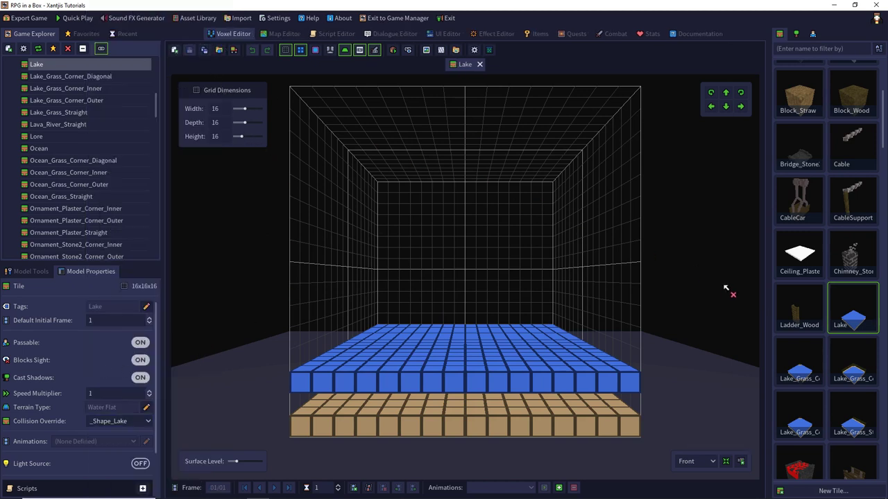
Open the Lake_Grass_Corner_Diagonal tile, set its collision override to _Shape_Lake_Grass_Corner_Diagonal and save the tile.
{"action": "double_click", "coordinate": [787, 373]}
{"action": "left_click", "coordinate": [148, 421]}
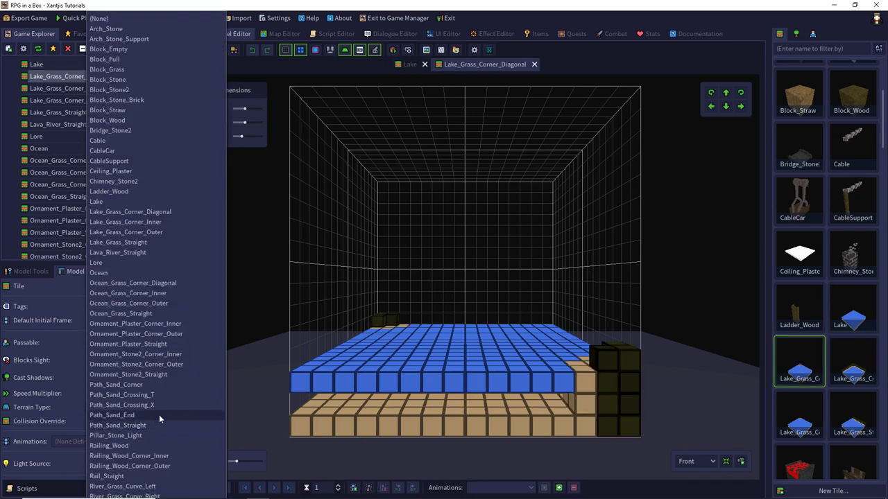
{"action": "scroll", "coordinate": [158, 360], "scroll_direction": "down", "scroll_amount": 13}
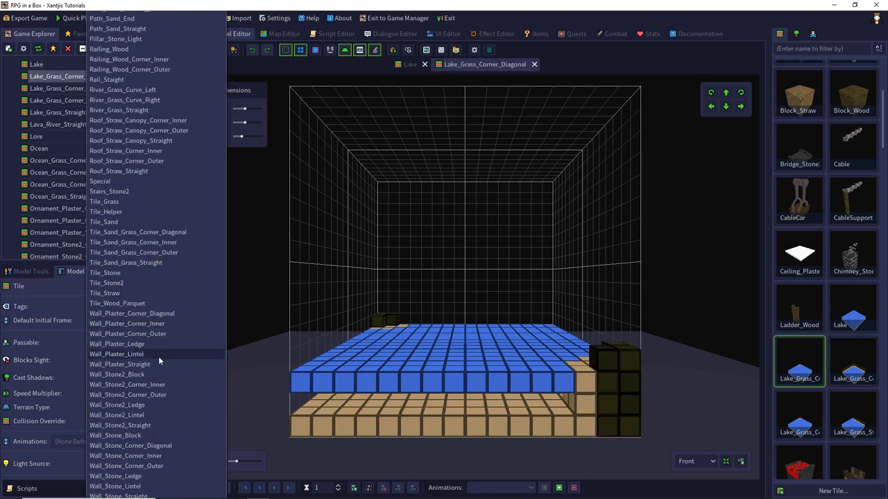
{"action": "scroll", "coordinate": [158, 361], "scroll_direction": "down", "scroll_amount": 10}
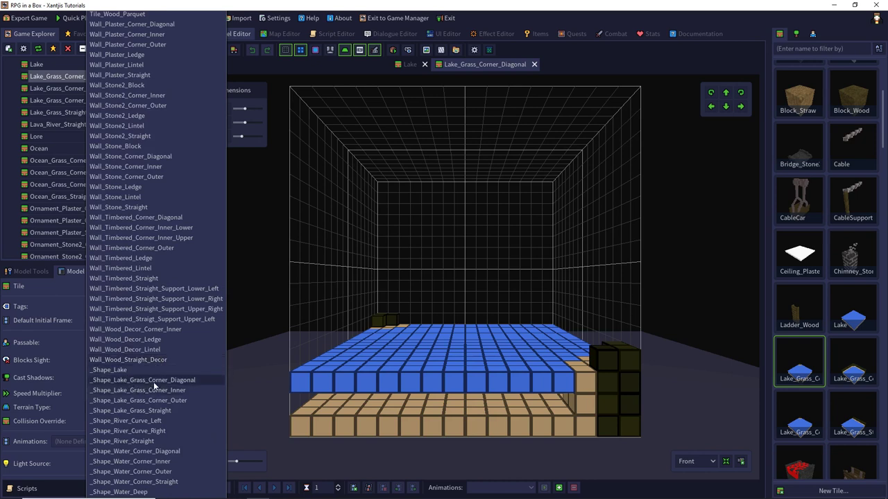
{"action": "left_click", "coordinate": [155, 383]}
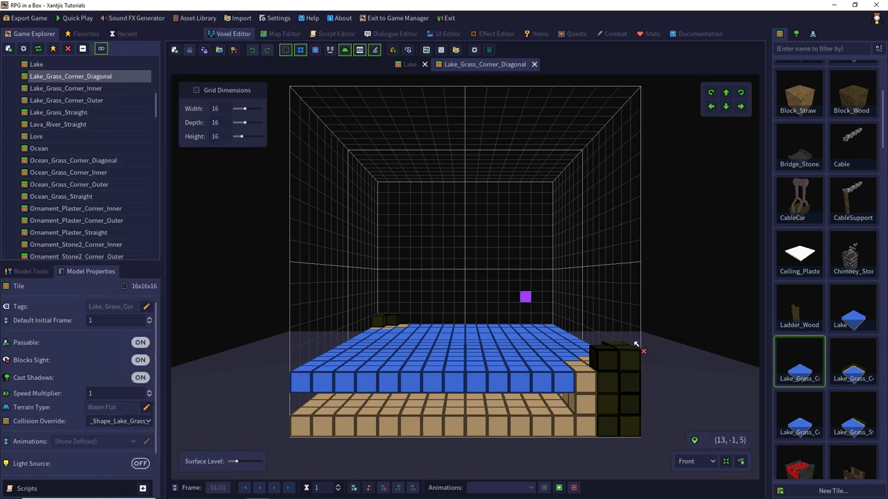
Open the Lake_Grass_Corner_Inner tile, set its collision override to _Shape_Lake_Grass_Corner_Inner and save the tile.
{"action": "double_click", "coordinate": [860, 374]}
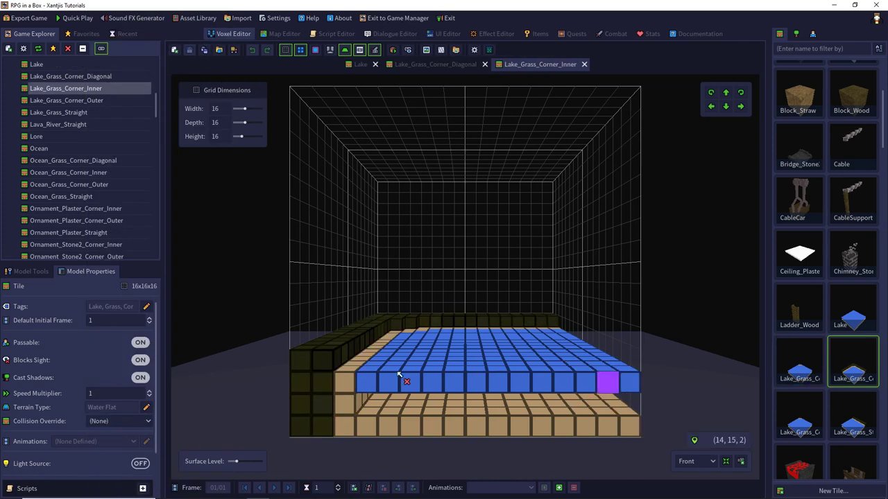
{"action": "left_click", "coordinate": [148, 409]}
{"action": "scroll", "coordinate": [184, 353], "scroll_direction": "down", "scroll_amount": 20}
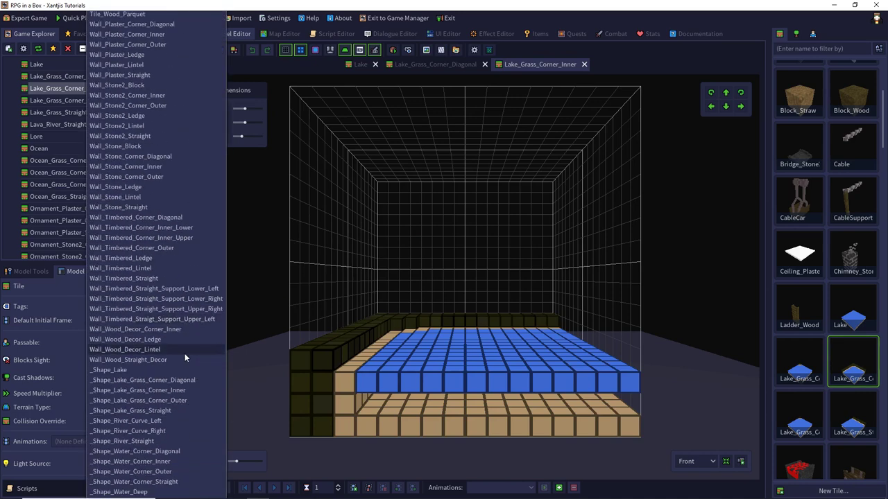
{"action": "left_click", "coordinate": [142, 390]}
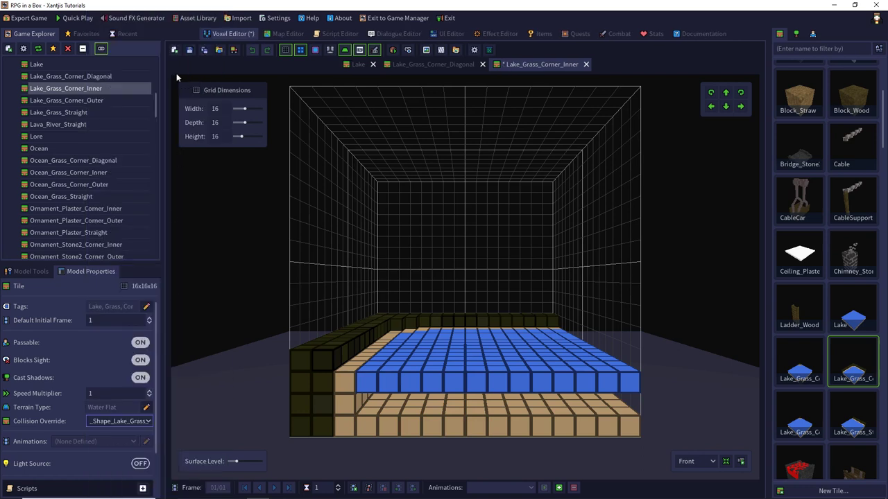
Open the Lake_Grass_Corner_Outer tile, set its collision override to _Shape_Lake_Grass_Corner_Outer and save the tile.
{"action": "left_click", "coordinate": [795, 422]}
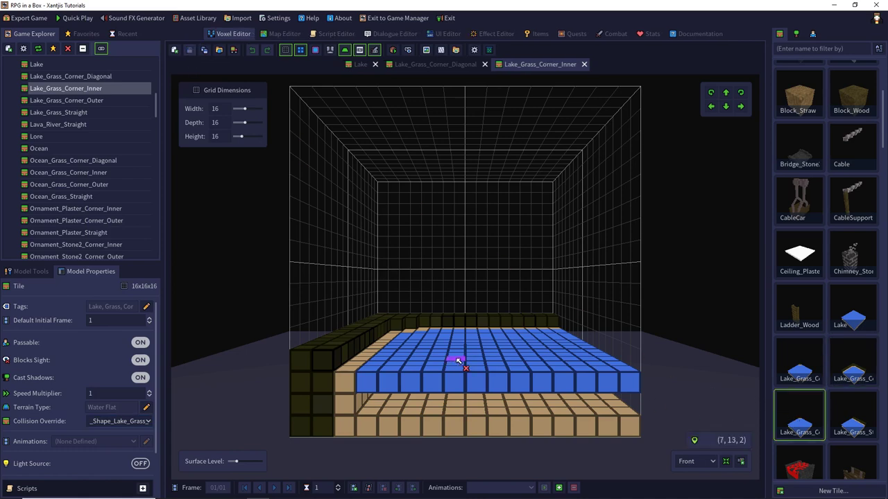
{"action": "double_click", "coordinate": [796, 425]}
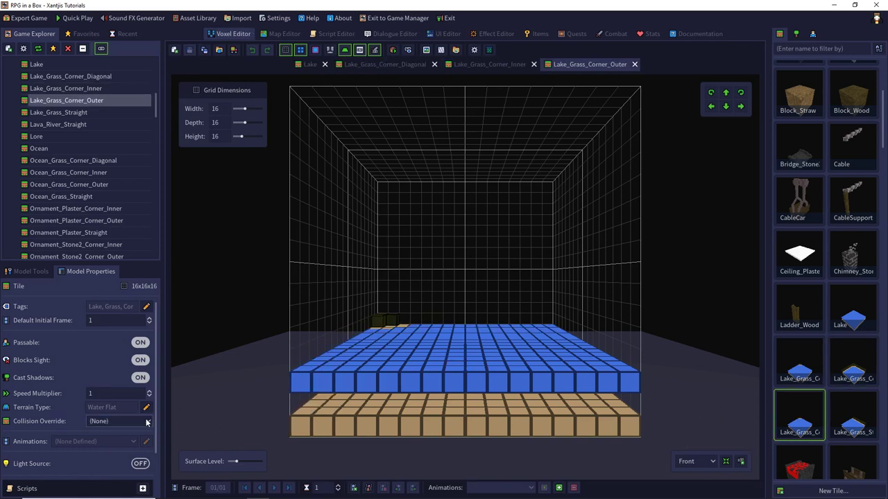
{"action": "left_click", "coordinate": [146, 421]}
{"action": "scroll", "coordinate": [154, 305], "scroll_direction": "down", "scroll_amount": 10}
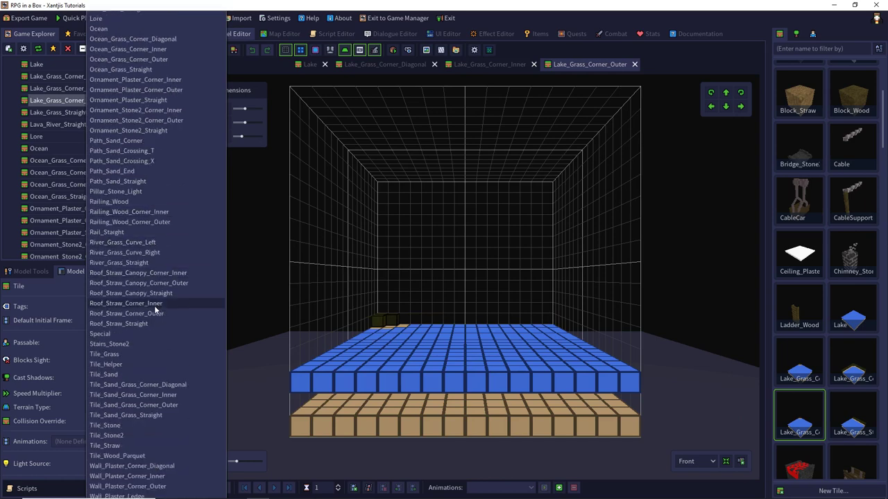
{"action": "scroll", "coordinate": [154, 305], "scroll_direction": "down", "scroll_amount": 5}
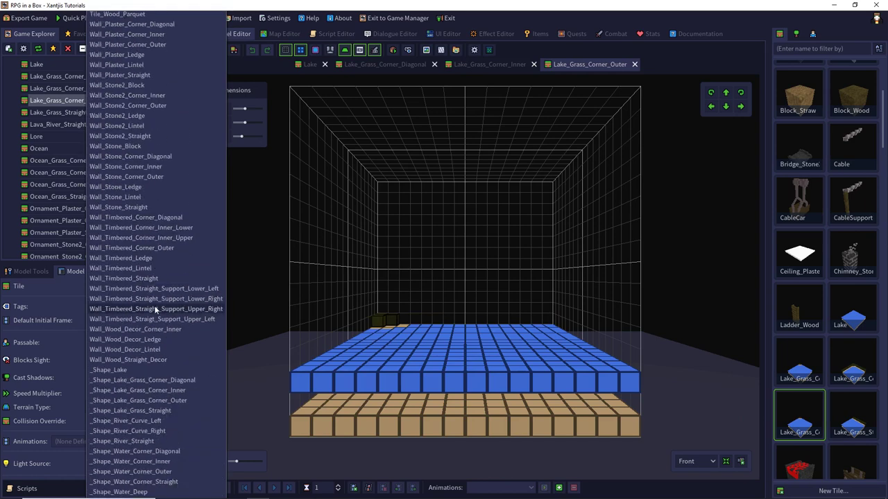
{"action": "left_click", "coordinate": [145, 400]}
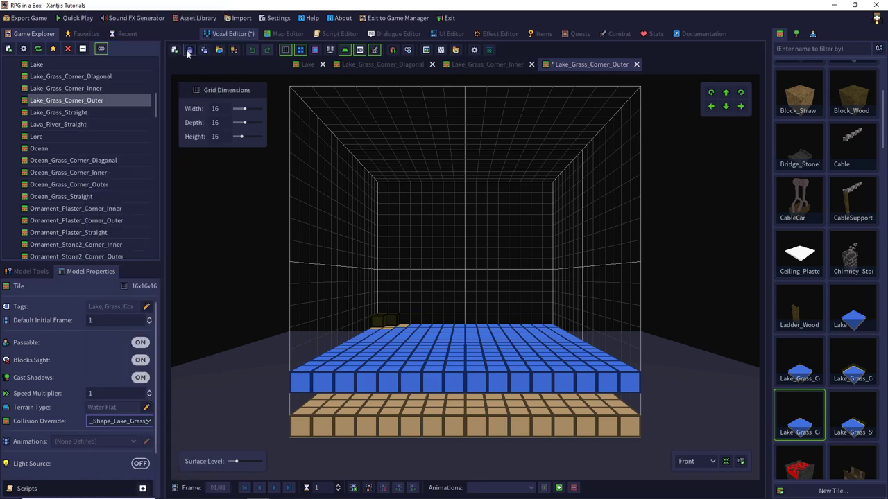
Open the Lake_Grass_Straight tile, set its collision override to _Shape_Lake_Grass_Straight and save the tile.
{"action": "double_click", "coordinate": [848, 416]}
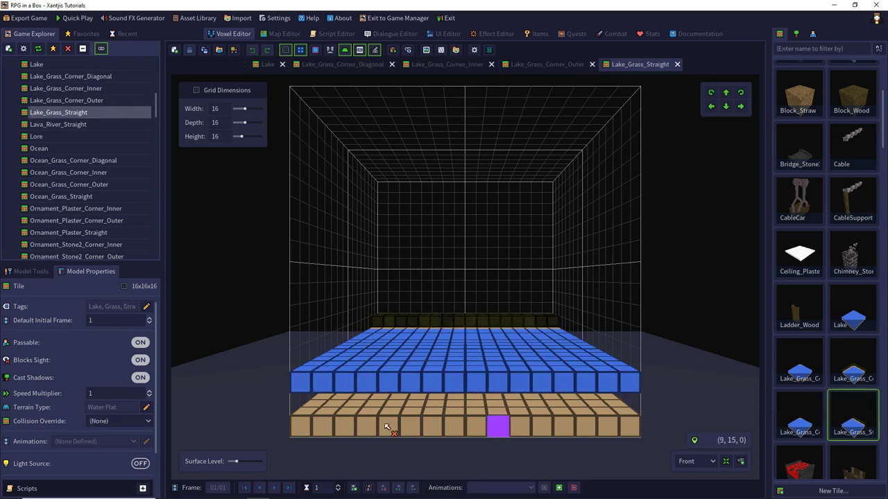
{"action": "left_click", "coordinate": [147, 421]}
{"action": "scroll", "coordinate": [123, 369], "scroll_direction": "down", "scroll_amount": 20}
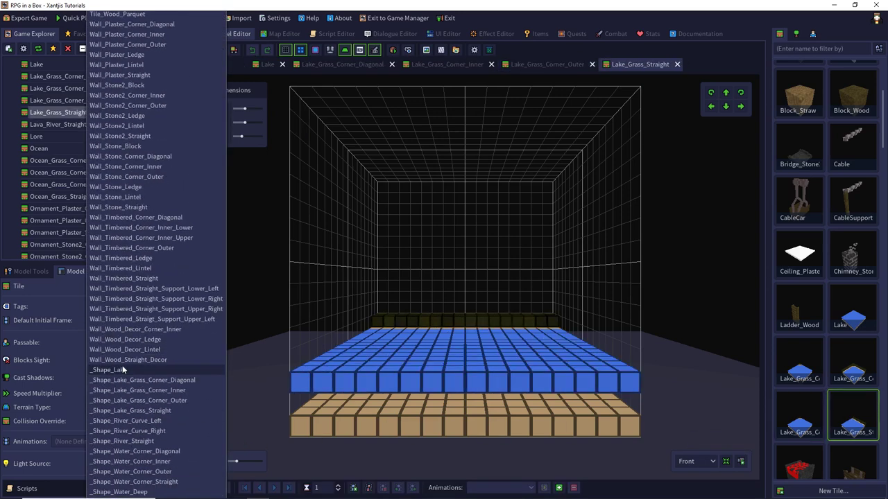
{"action": "left_click", "coordinate": [146, 411]}
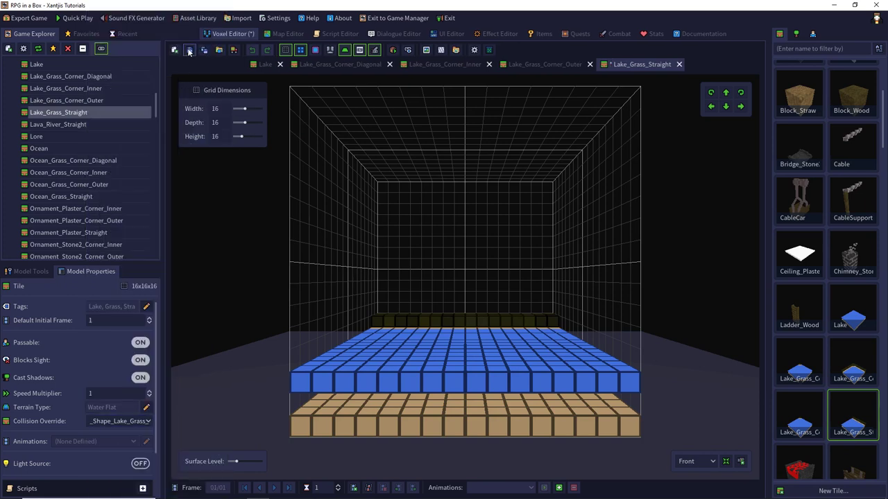
{"action": "left_click", "coordinate": [189, 51]}
Open the Ocean tile, set its collision override to _Shape_Water_Deep and save the tile.
{"action": "scroll", "coordinate": [816, 300], "scroll_direction": "down", "scroll_amount": 3}
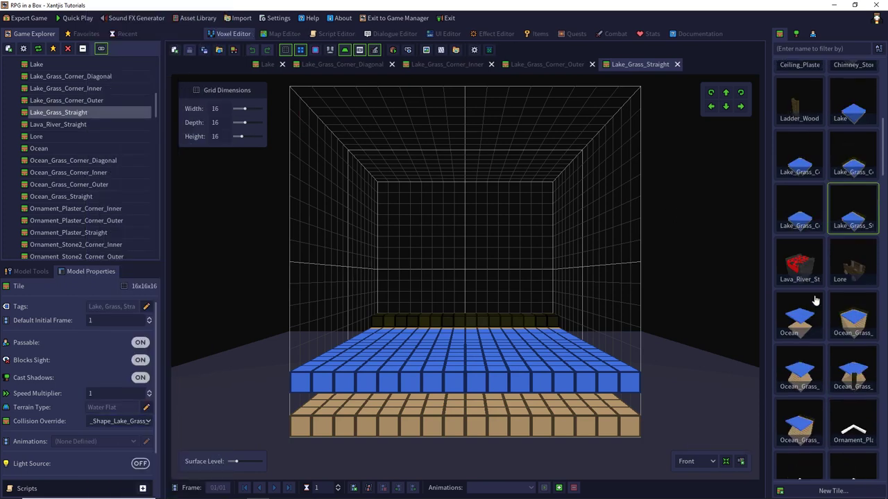
{"action": "scroll", "coordinate": [815, 300], "scroll_direction": "down", "scroll_amount": 1}
{"action": "left_click", "coordinate": [797, 272]}
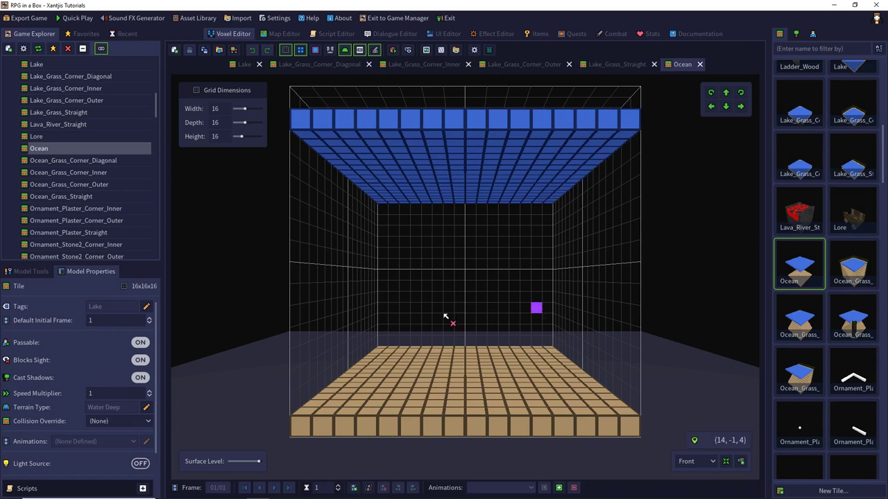
{"action": "left_click", "coordinate": [139, 423]}
{"action": "scroll", "coordinate": [149, 349], "scroll_direction": "down", "scroll_amount": 10}
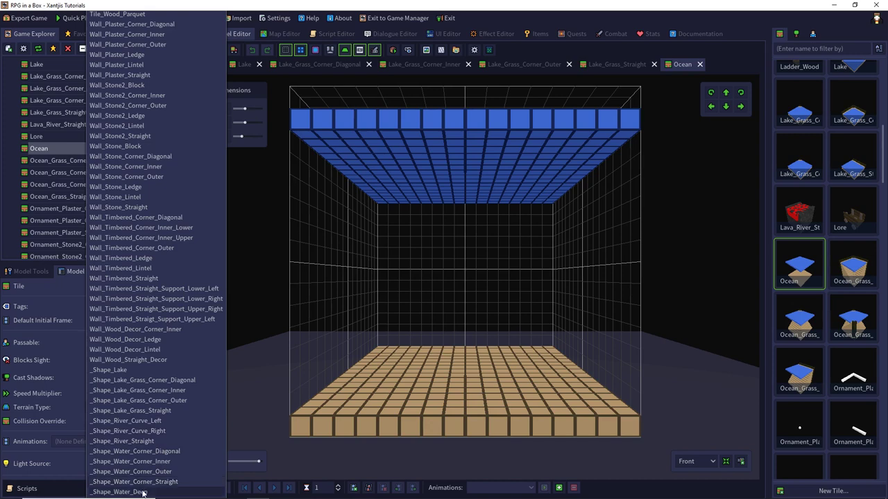
{"action": "left_click", "coordinate": [121, 492]}
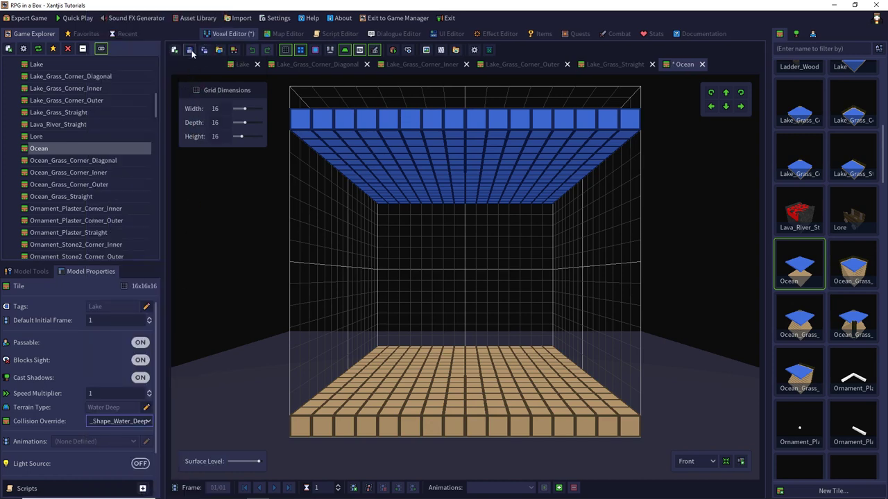
{"action": "left_click", "coordinate": [190, 50]}
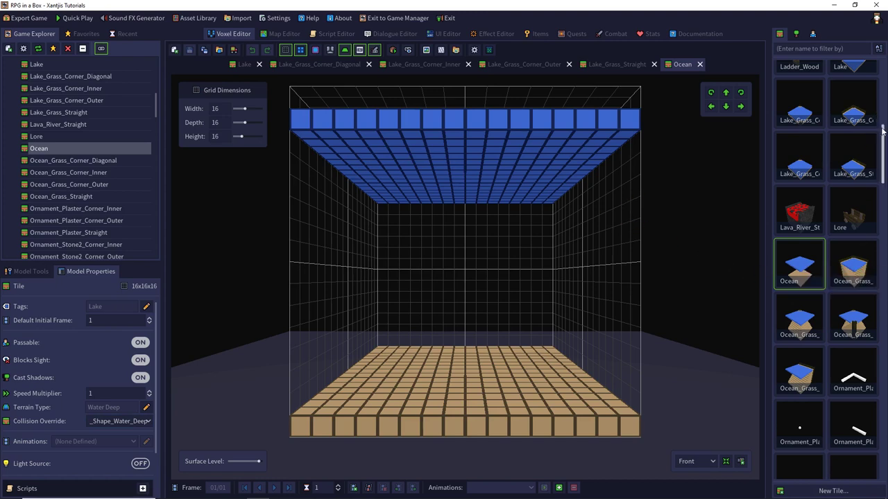
Look through the tile list for the water shapes and open the Ocean_Grass_Corner_Inner tile.
{"action": "left_click_drag", "start_coordinate": [883, 133], "coordinate": [885, 441]}
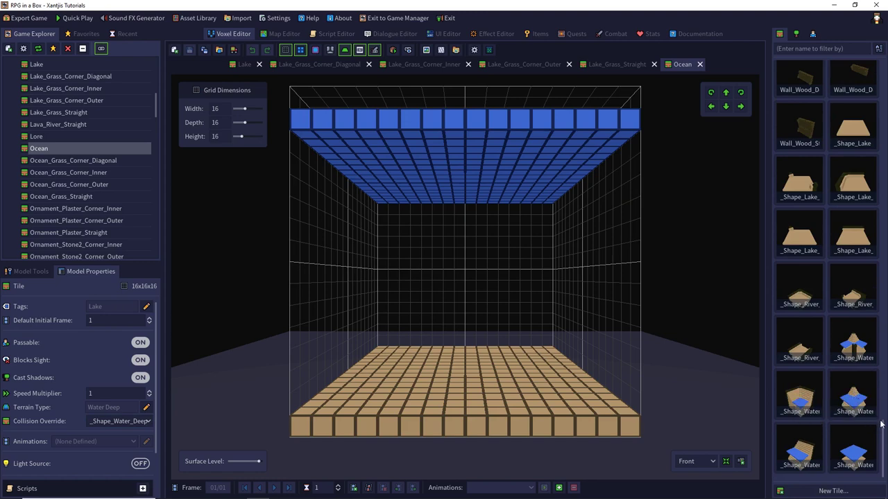
{"action": "left_click_drag", "start_coordinate": [883, 422], "coordinate": [874, 221]}
{"action": "scroll", "coordinate": [860, 278], "scroll_direction": "down", "scroll_amount": 10}
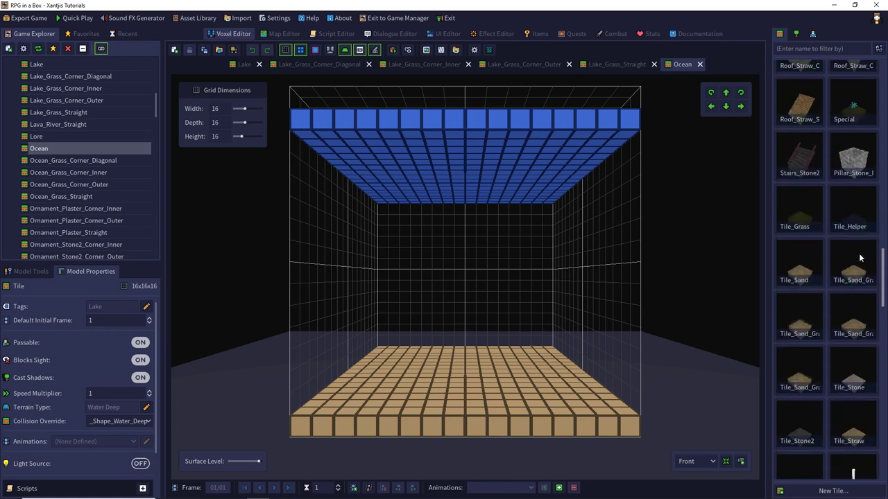
{"action": "scroll", "coordinate": [858, 291], "scroll_direction": "up", "scroll_amount": 6}
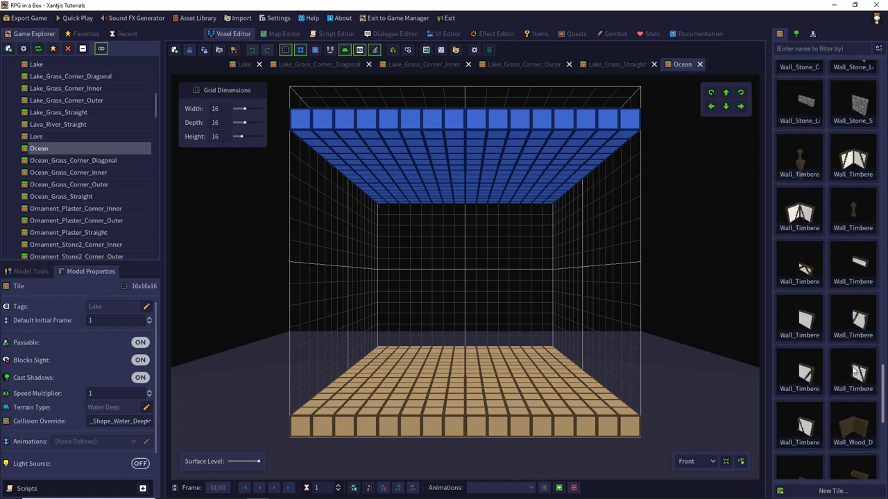
{"action": "scroll", "coordinate": [864, 194], "scroll_direction": "up", "scroll_amount": 10}
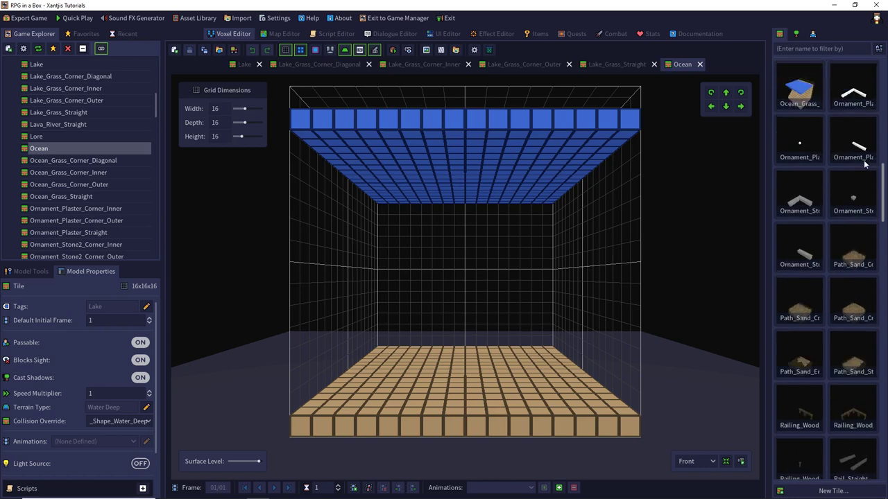
{"action": "scroll", "coordinate": [864, 153], "scroll_direction": "up", "scroll_amount": 3}
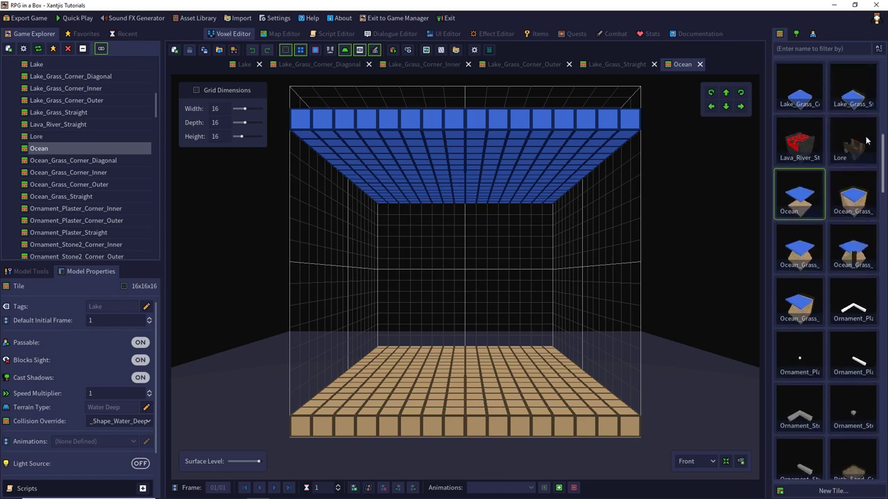
{"action": "left_click", "coordinate": [860, 201]}
{"action": "middle_click_drag", "start_coordinate": [521, 199], "coordinate": [456, 204]}
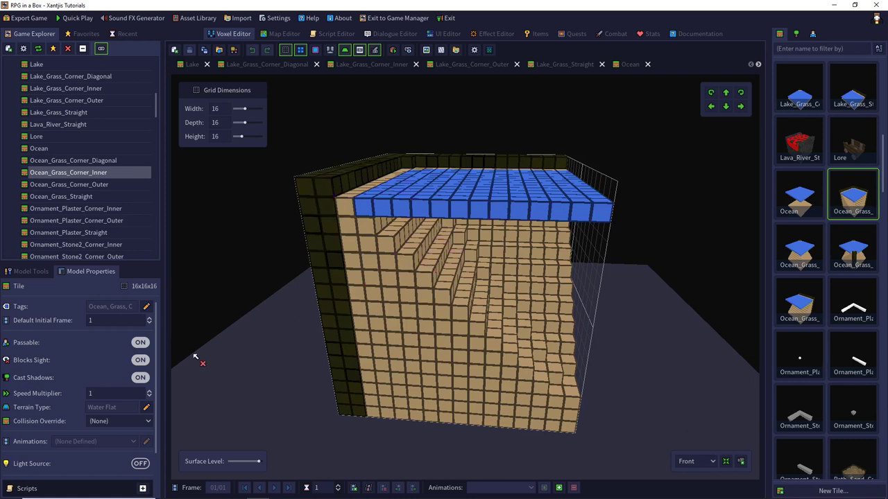
Close the open Lake_Grass_Corner_Diagonal, Lake and Lake_Grass_Corner_Inner tiles.
{"action": "left_click", "coordinate": [317, 64]}
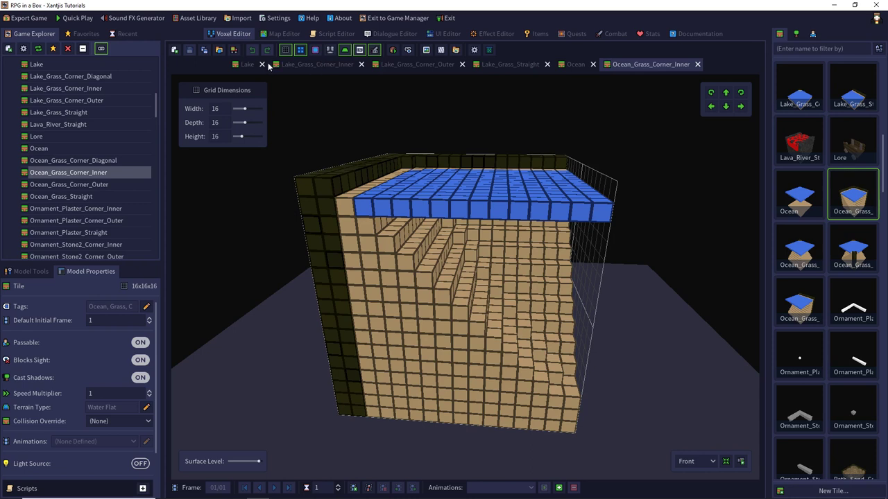
{"action": "left_click", "coordinate": [262, 64]}
{"action": "left_click", "coordinate": [340, 64]}
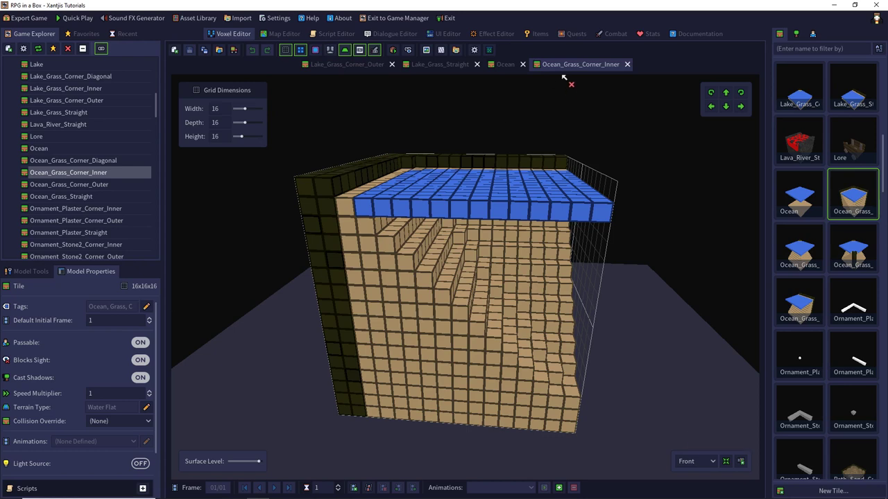
Set the collision override of Ocean_Grass_Corner_Inner to _Shape_Water_Corner_Inner and save the tile.
{"action": "left_click", "coordinate": [146, 422]}
{"action": "scroll", "coordinate": [169, 357], "scroll_direction": "down", "scroll_amount": 15}
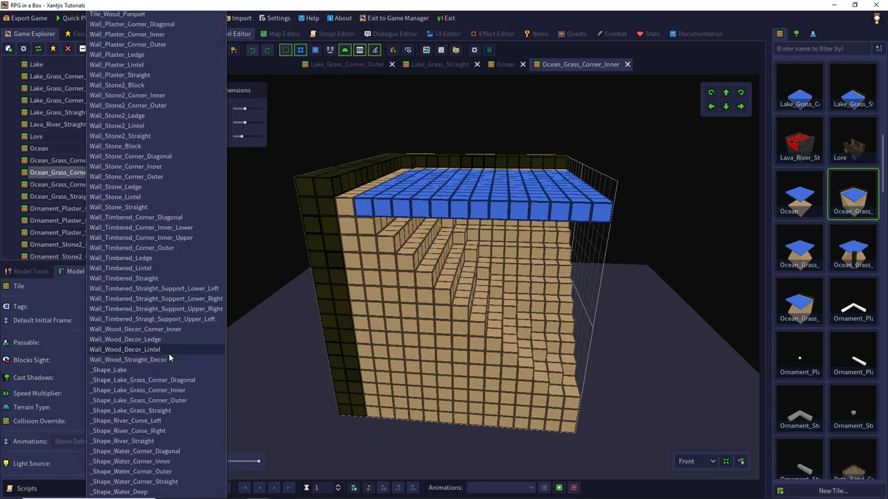
{"action": "left_click", "coordinate": [127, 462]}
{"action": "left_click", "coordinate": [188, 51]}
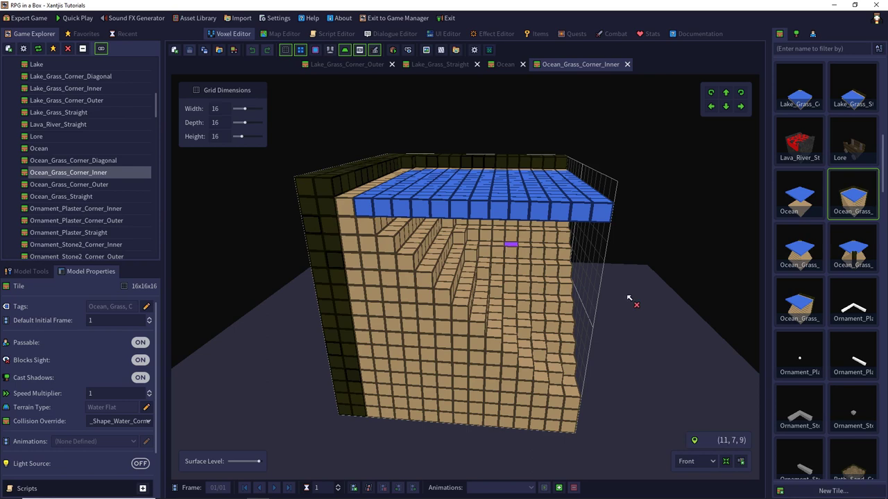
Open the Ocean_Grass_Corner_Outer tile, set its collision override to _Shape_Water_Corner_Outer and save the tile.
{"action": "double_click", "coordinate": [804, 256]}
{"action": "scroll", "coordinate": [99, 397], "scroll_direction": "down", "scroll_amount": 2}
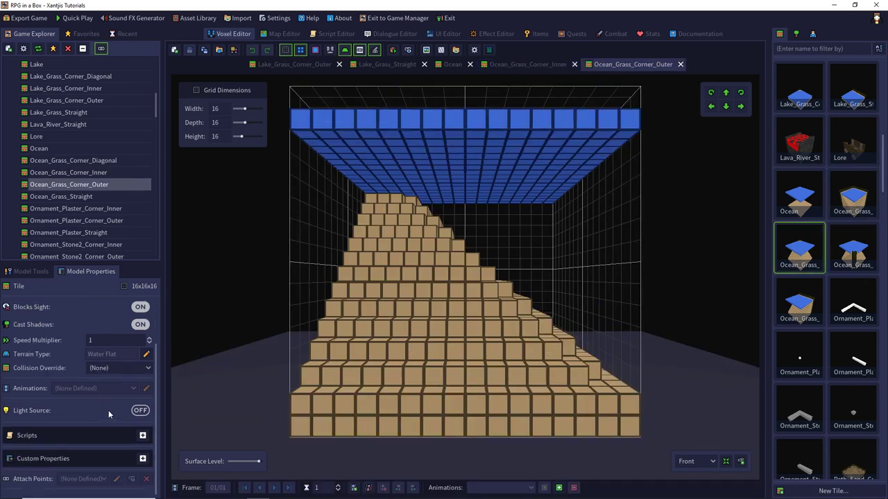
{"action": "left_click", "coordinate": [142, 371]}
{"action": "scroll", "coordinate": [142, 361], "scroll_direction": "down", "scroll_amount": 20}
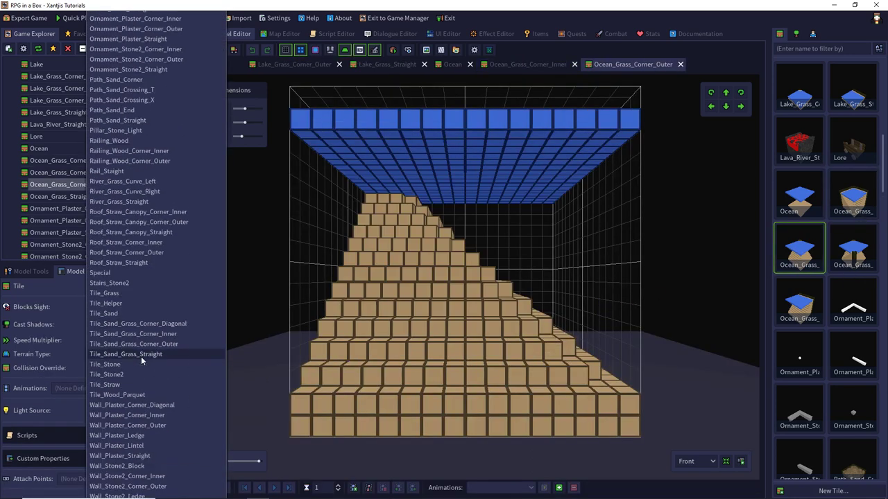
{"action": "scroll", "coordinate": [141, 361], "scroll_direction": "down", "scroll_amount": 3}
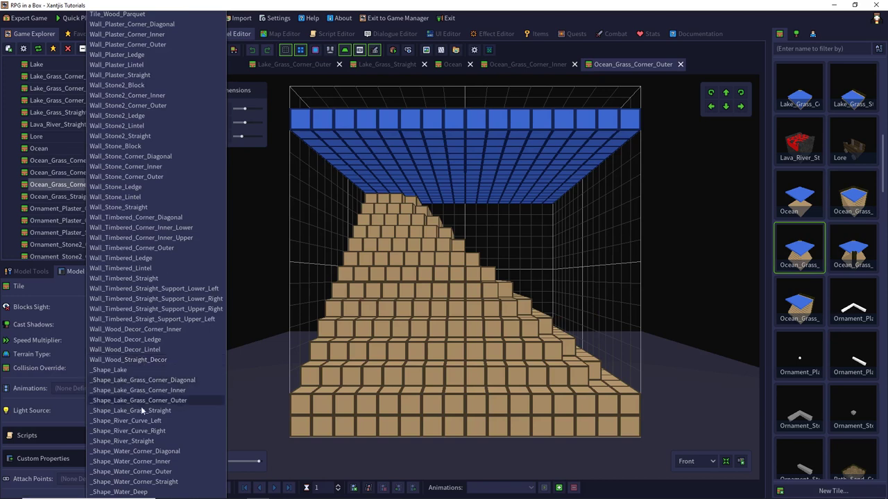
{"action": "left_click", "coordinate": [149, 473]}
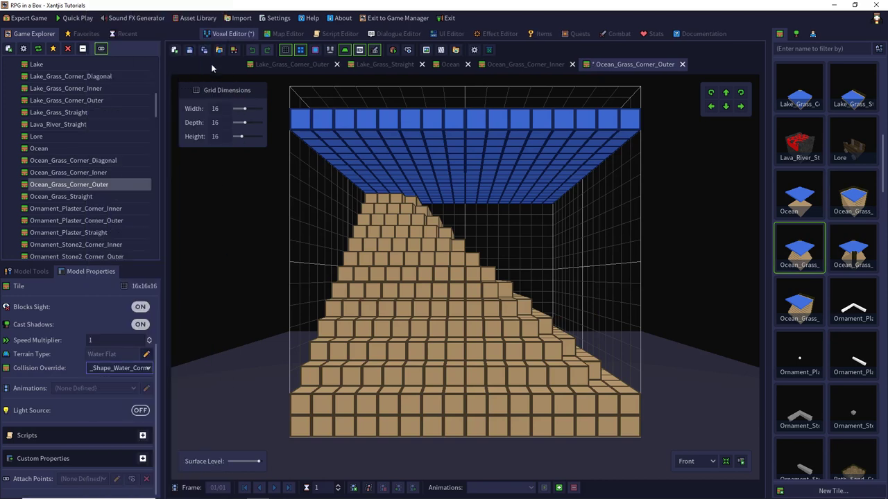
{"action": "left_click", "coordinate": [190, 50]}
Open the Ocean_Grass_Corner_Diagonal tile, set its collision override to _Shape_Water_Corner_Diagonal and save the tile.
{"action": "double_click", "coordinate": [854, 264]}
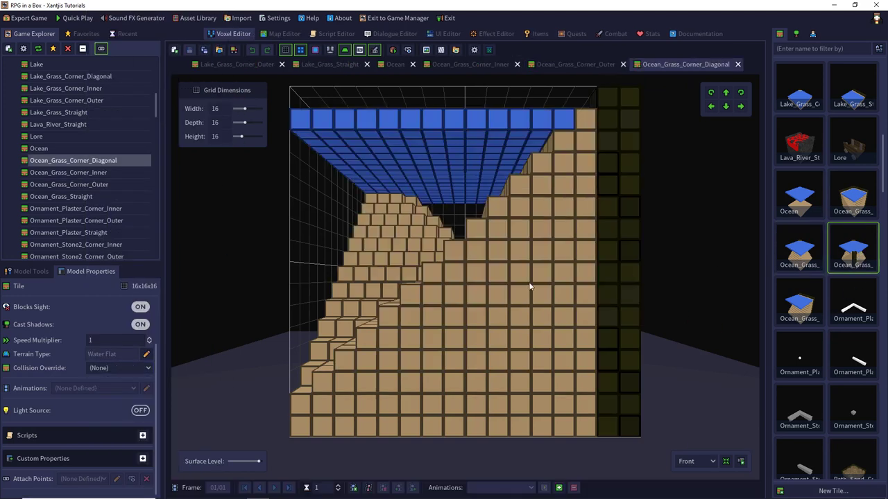
{"action": "left_click", "coordinate": [146, 353]}
{"action": "scroll", "coordinate": [143, 367], "scroll_direction": "down", "scroll_amount": 10}
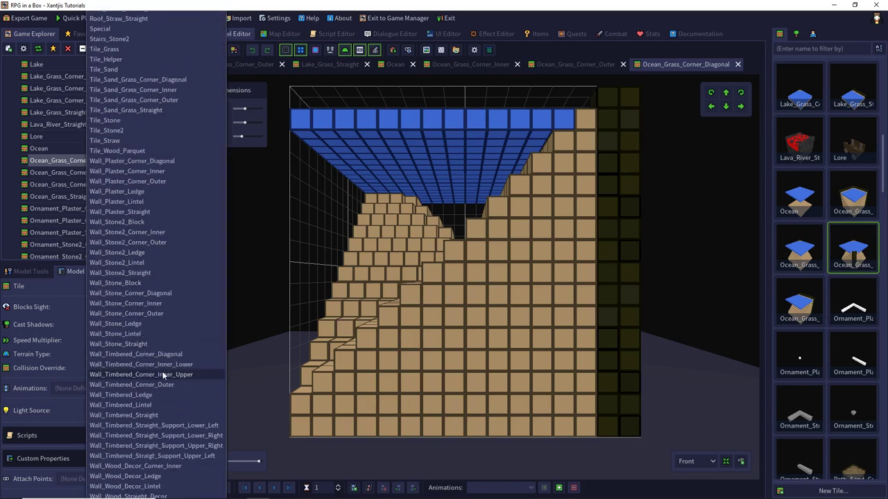
{"action": "scroll", "coordinate": [143, 375], "scroll_direction": "down", "scroll_amount": 5}
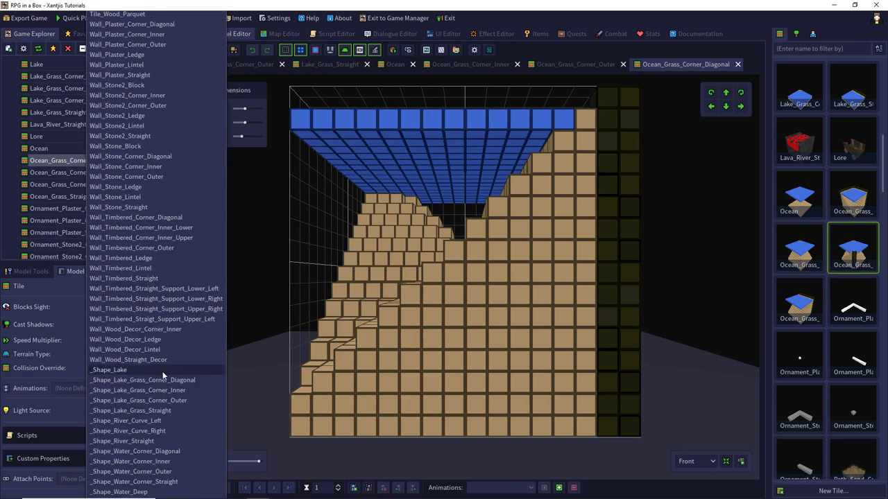
{"action": "left_click", "coordinate": [161, 451]}
{"action": "left_click", "coordinate": [190, 48]}
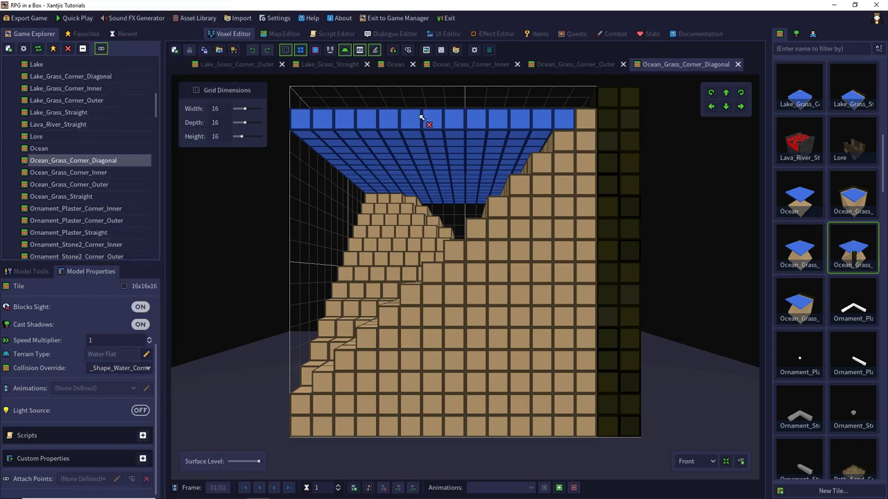
Open the Ocean_Grass_Straight tile, set its collision override to _Shape_Water_Corner_Straight and save the tile.
{"action": "left_click", "coordinate": [815, 308]}
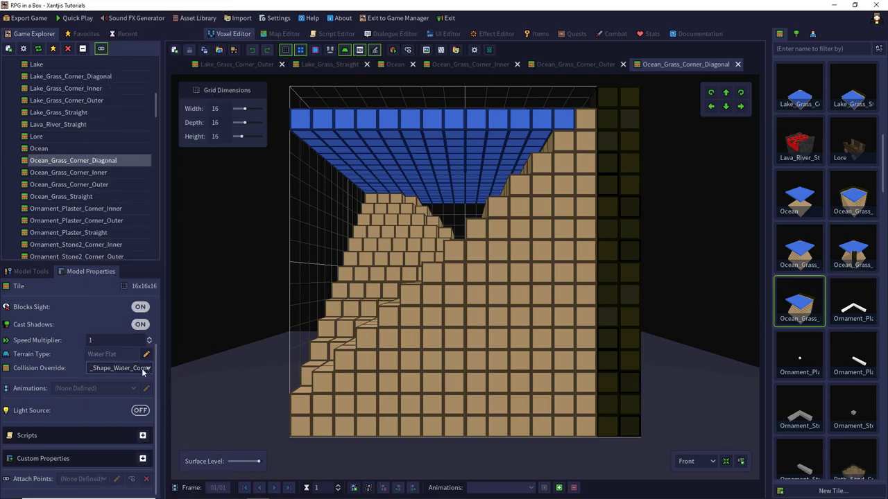
{"action": "double_click", "coordinate": [801, 307]}
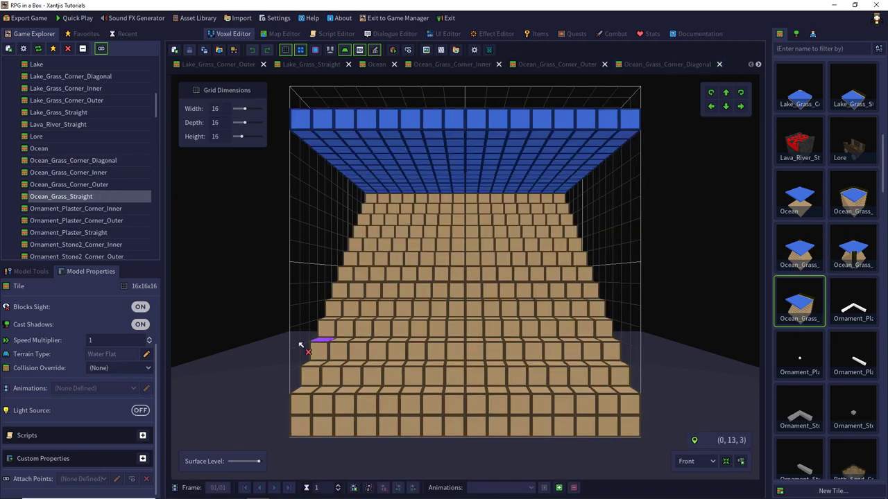
{"action": "left_click", "coordinate": [149, 367]}
{"action": "scroll", "coordinate": [146, 375], "scroll_direction": "down", "scroll_amount": 15}
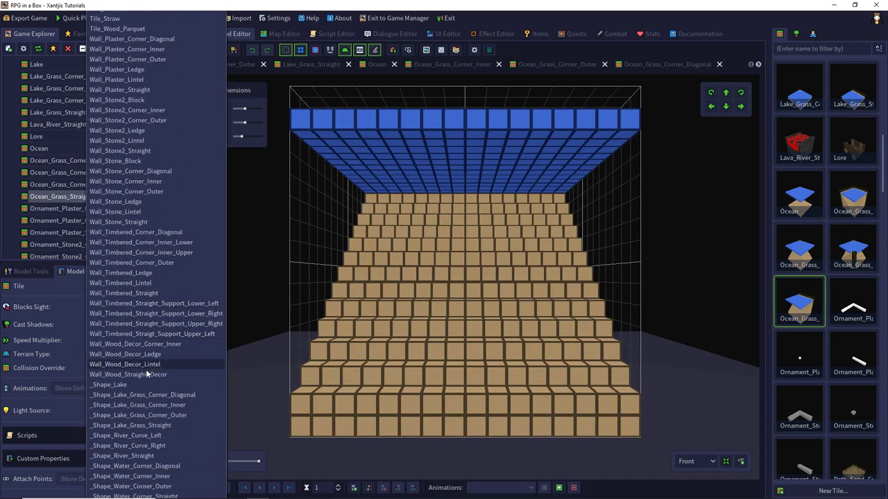
{"action": "scroll", "coordinate": [146, 375], "scroll_direction": "down", "scroll_amount": 2}
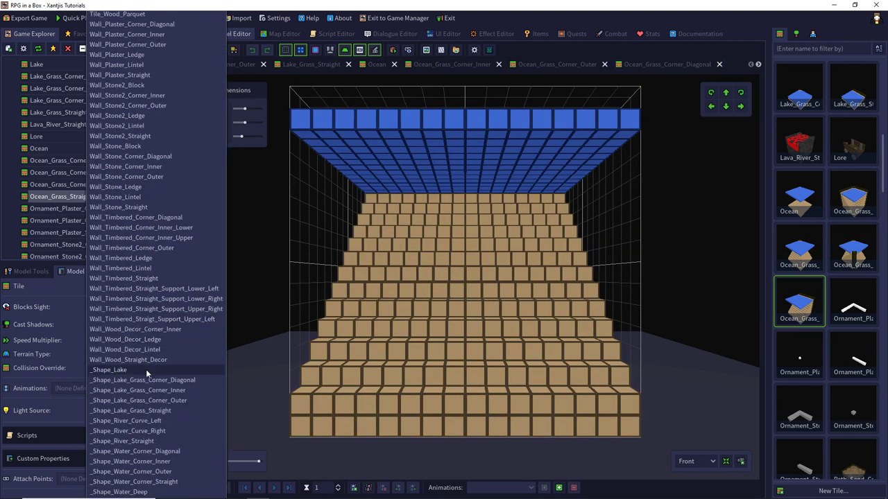
{"action": "left_click", "coordinate": [154, 482]}
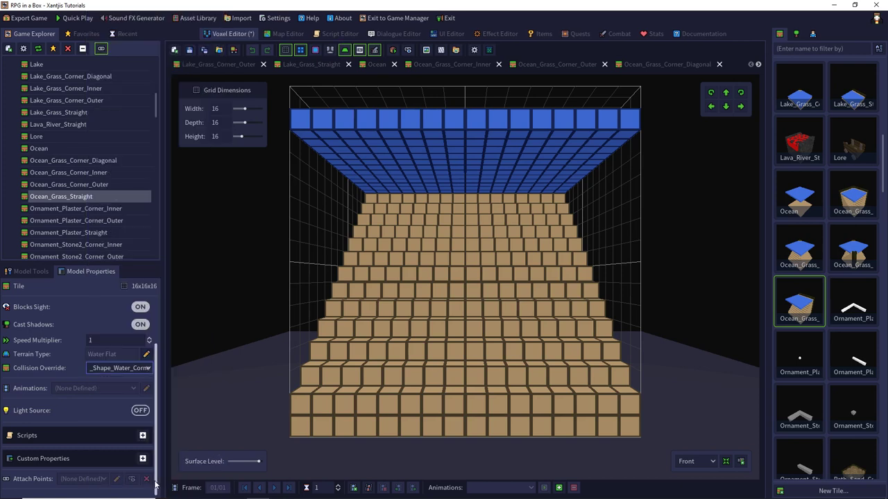
{"action": "left_click", "coordinate": [191, 53]}
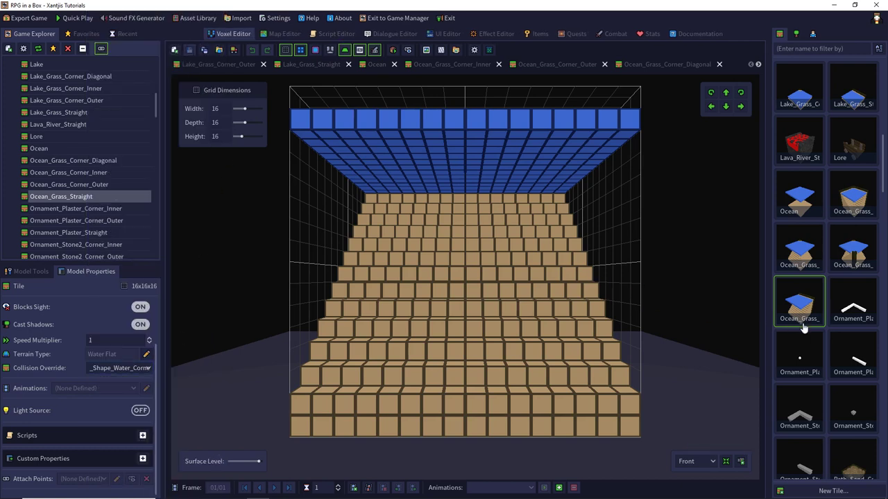
Open the River_Grass_Curve_Left tile and bring its collision override setting into view.
{"action": "scroll", "coordinate": [803, 327], "scroll_direction": "down", "scroll_amount": 3}
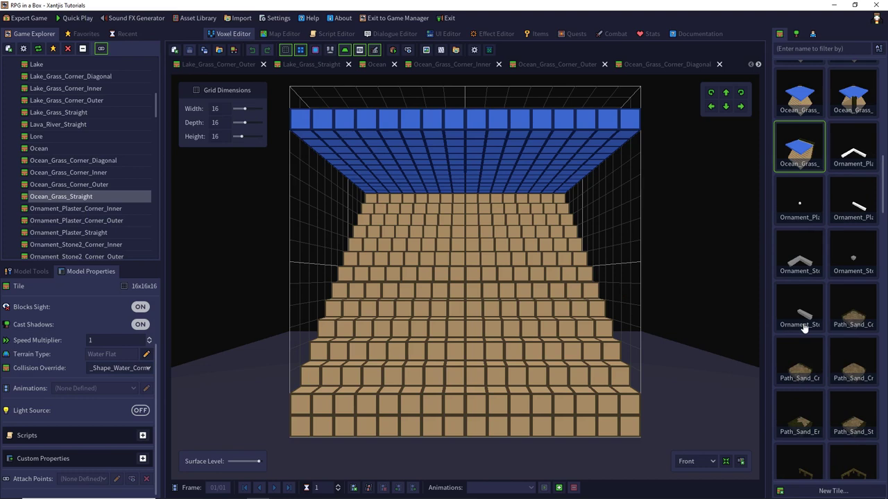
{"action": "scroll", "coordinate": [803, 327], "scroll_direction": "down", "scroll_amount": 1}
{"action": "scroll", "coordinate": [844, 285], "scroll_direction": "down", "scroll_amount": 3}
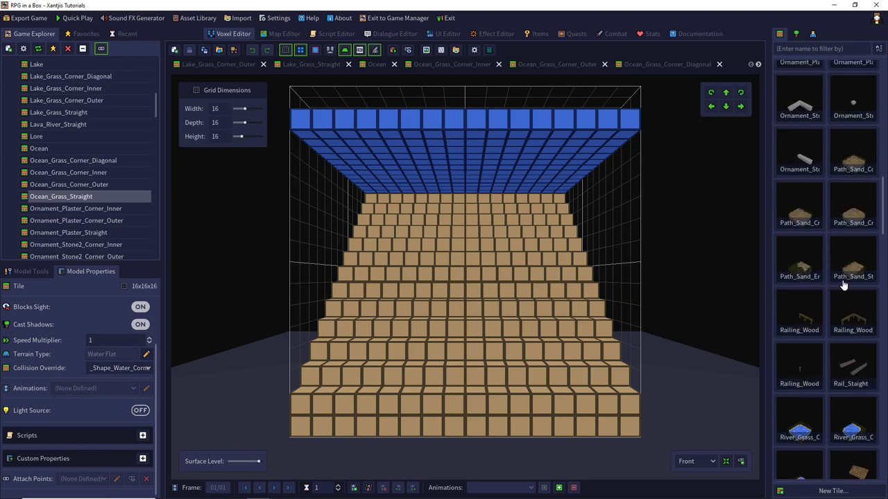
{"action": "scroll", "coordinate": [820, 291], "scroll_direction": "down", "scroll_amount": 2}
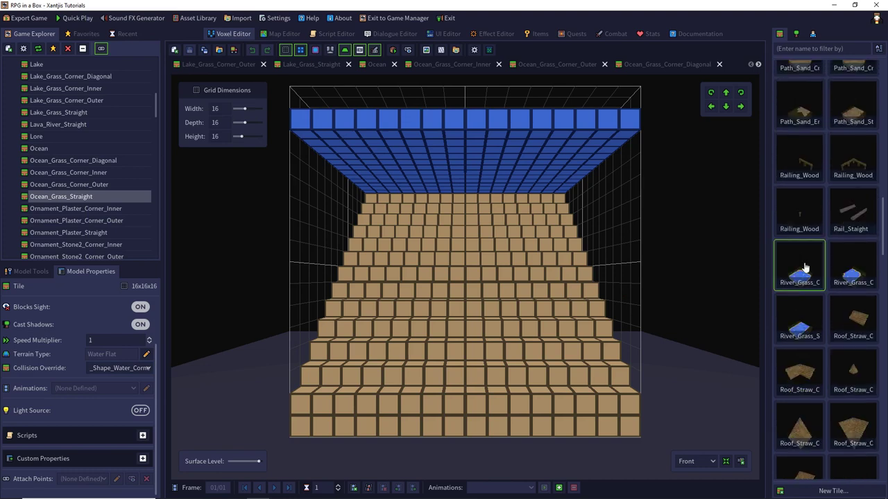
{"action": "left_click", "coordinate": [804, 268]}
{"action": "scroll", "coordinate": [117, 348], "scroll_direction": "down", "scroll_amount": 3}
{"action": "scroll", "coordinate": [118, 349], "scroll_direction": "up", "scroll_amount": 2}
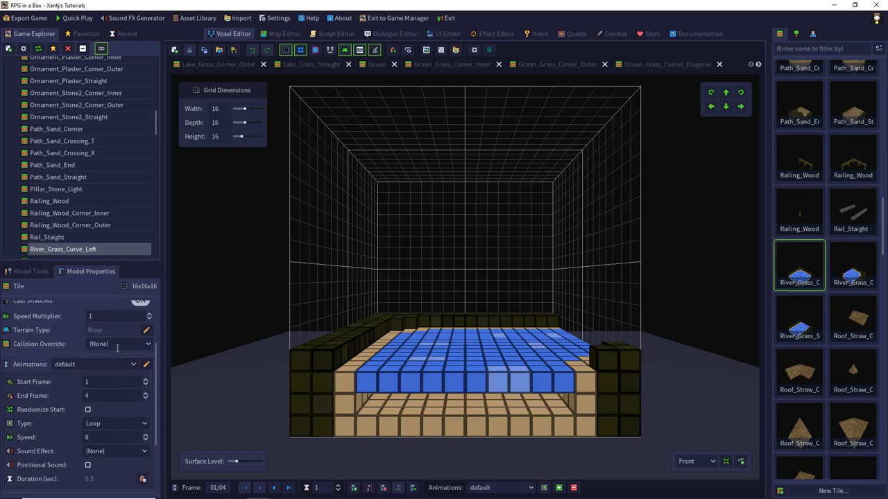
Set the collision override of River_Grass_Curve_Left to _Shape_River_Curve_Left and save the tile.
{"action": "left_click", "coordinate": [129, 349]}
{"action": "scroll", "coordinate": [140, 360], "scroll_direction": "down", "scroll_amount": 10}
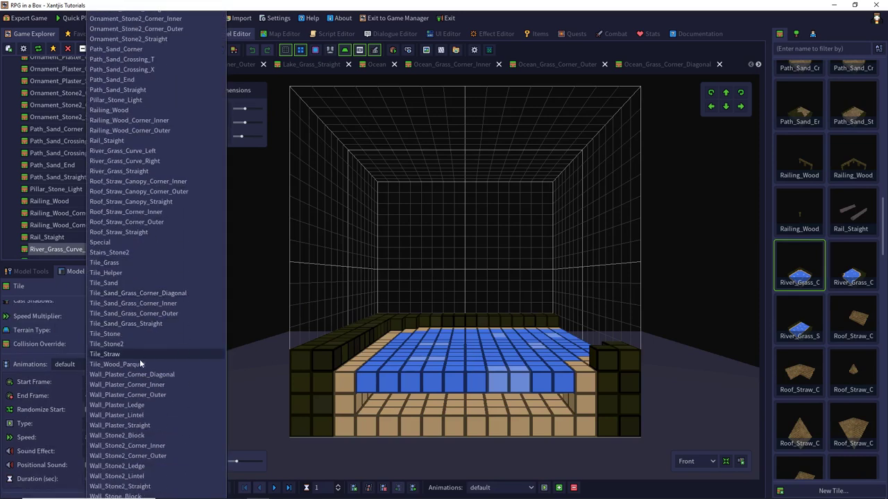
{"action": "scroll", "coordinate": [140, 362], "scroll_direction": "down", "scroll_amount": 5}
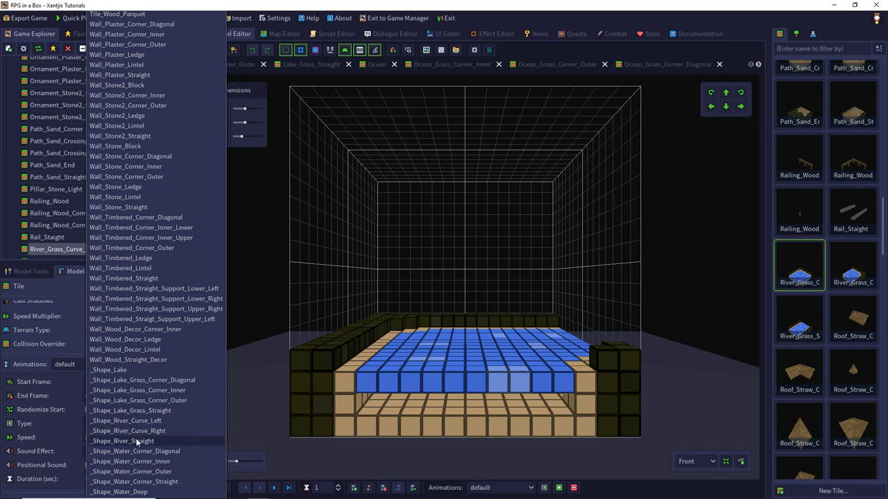
{"action": "left_click", "coordinate": [801, 269]}
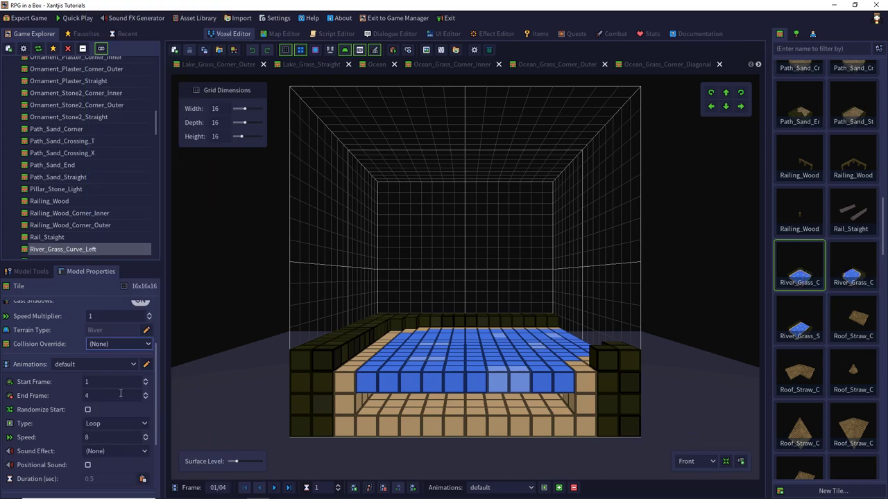
{"action": "left_click", "coordinate": [139, 344]}
{"action": "scroll", "coordinate": [133, 410], "scroll_direction": "down", "scroll_amount": 15}
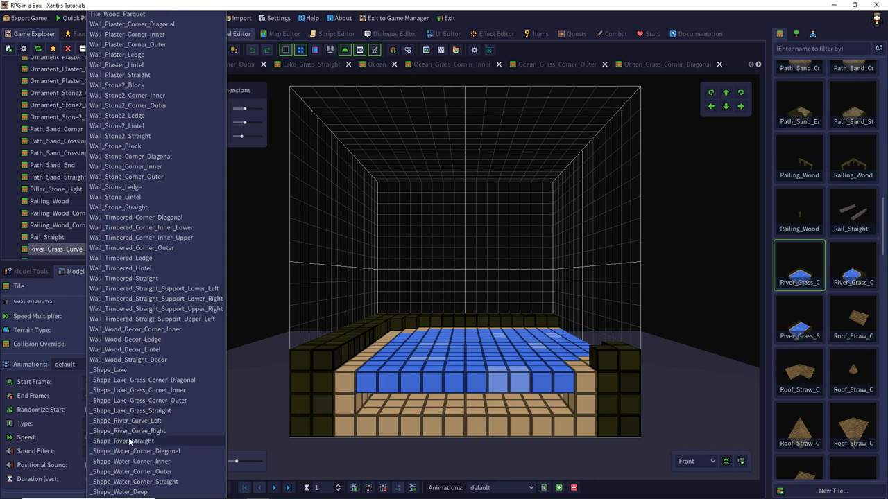
{"action": "left_click", "coordinate": [126, 421]}
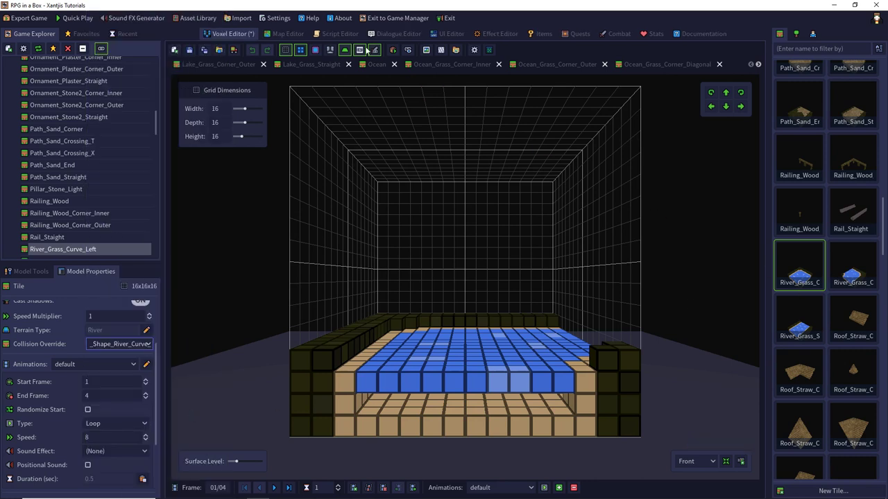
{"action": "left_click", "coordinate": [197, 50]}
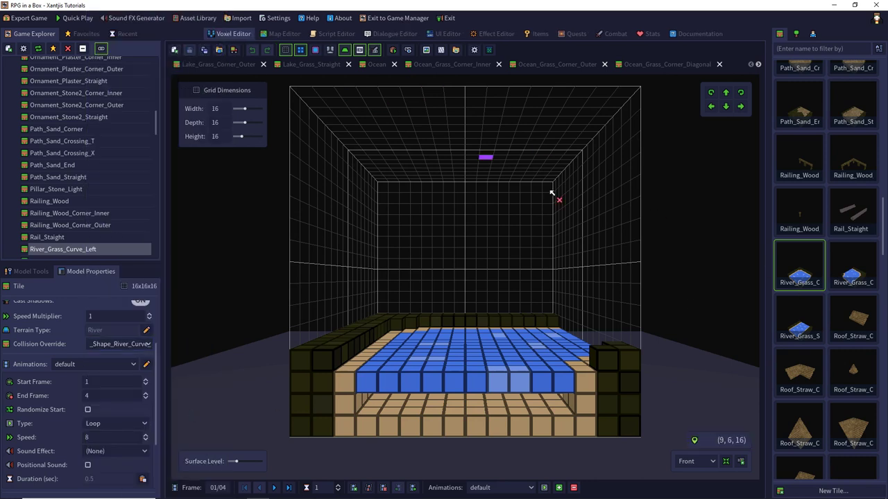
Open the River_Grass_Curve_Right tile, set its collision override to _Shape_River_Curve_Right and save the tile.
{"action": "left_click", "coordinate": [841, 269]}
{"action": "left_click", "coordinate": [126, 451]}
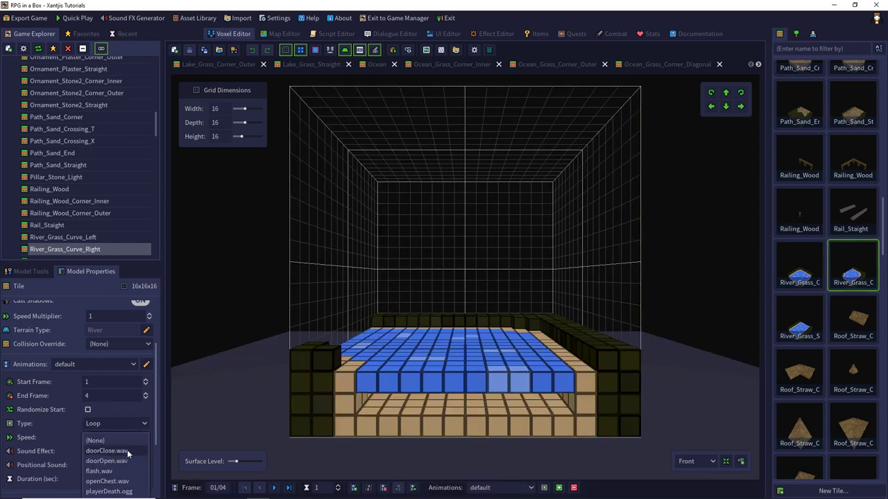
{"action": "left_click", "coordinate": [121, 439]}
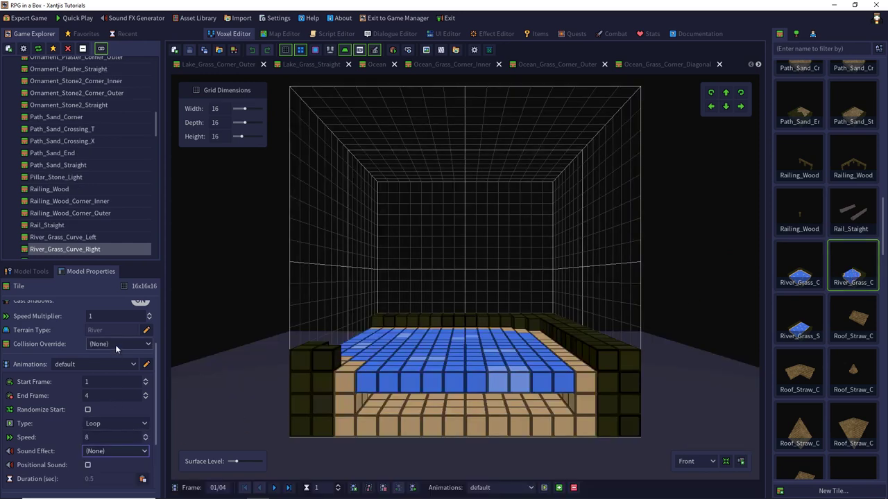
{"action": "left_click", "coordinate": [115, 344]}
{"action": "scroll", "coordinate": [119, 374], "scroll_direction": "down", "scroll_amount": 10}
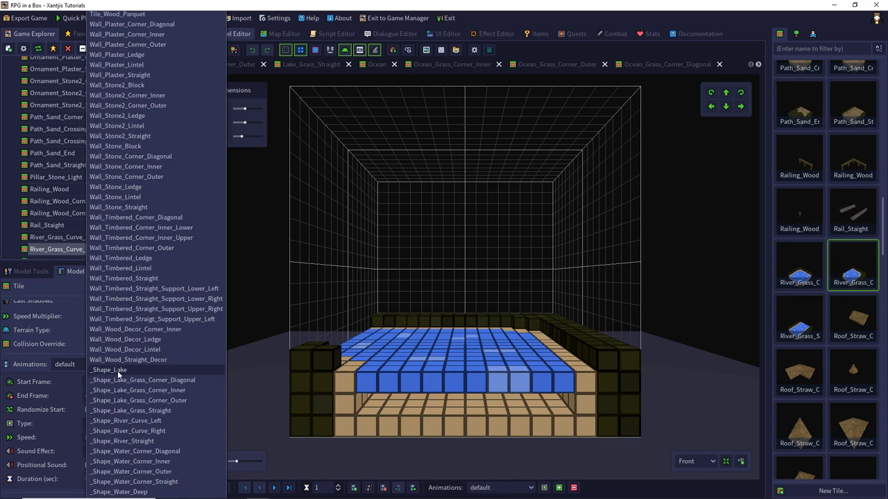
{"action": "left_click", "coordinate": [126, 429]}
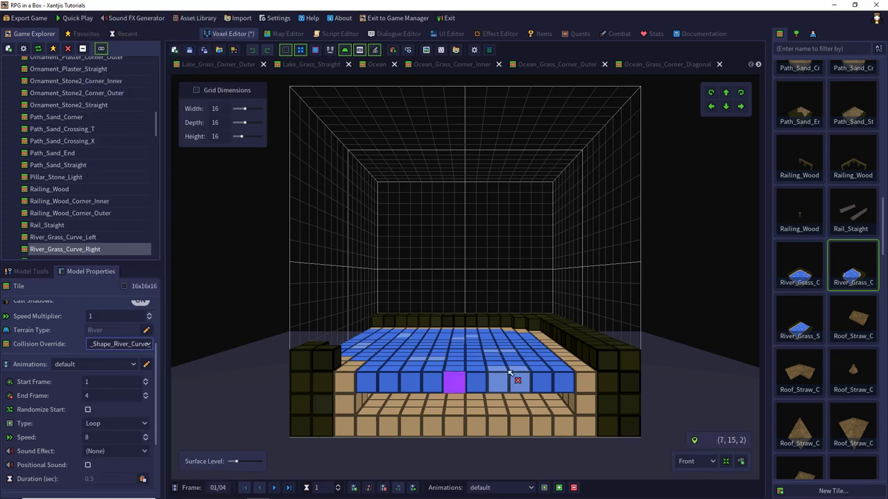
{"action": "left_click", "coordinate": [189, 50]}
Open the River_Grass_Straight tile, set its collision override to _Shape_River_Straight and save the tile.
{"action": "left_click", "coordinate": [806, 315]}
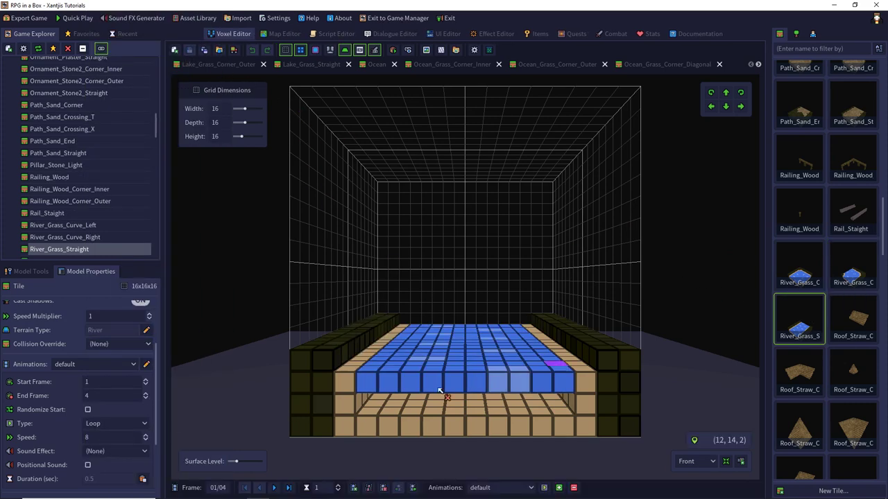
{"action": "left_click", "coordinate": [139, 348]}
{"action": "scroll", "coordinate": [129, 386], "scroll_direction": "down", "scroll_amount": 20}
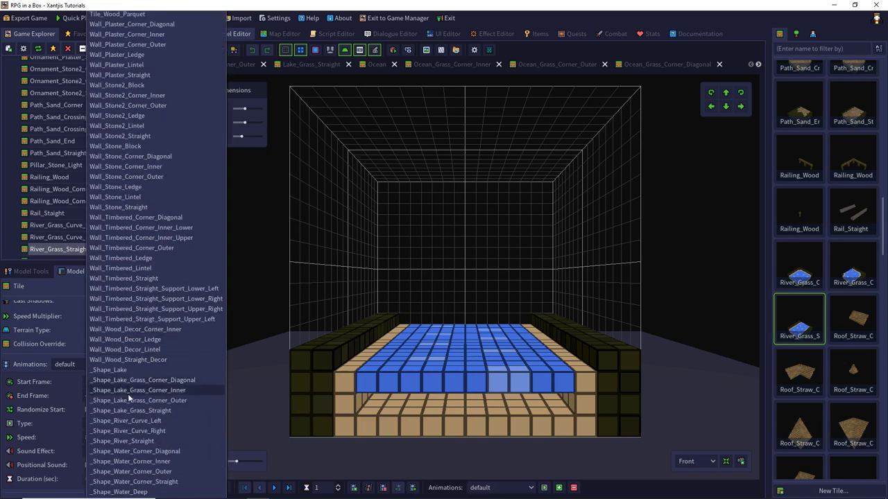
{"action": "left_click", "coordinate": [125, 441]}
{"action": "left_click", "coordinate": [192, 55]}
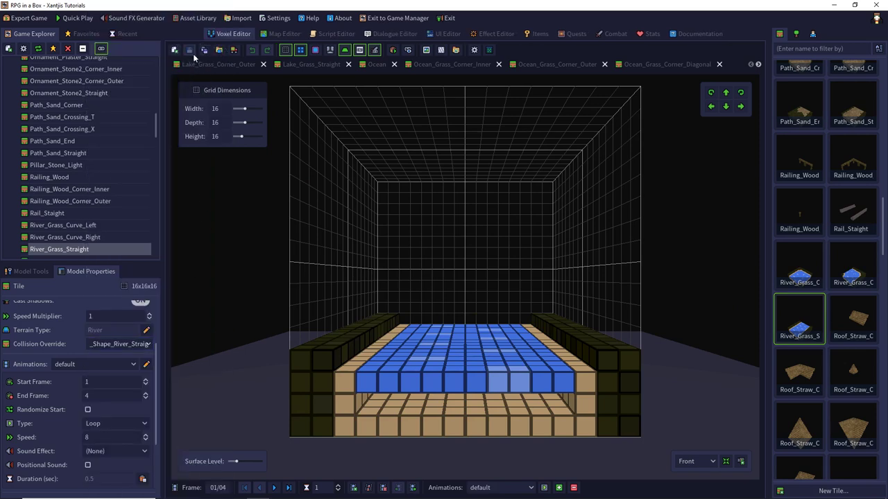
Start a new game in a quick play test and walk the character into the small lake beside the river.
{"action": "left_click", "coordinate": [77, 18]}
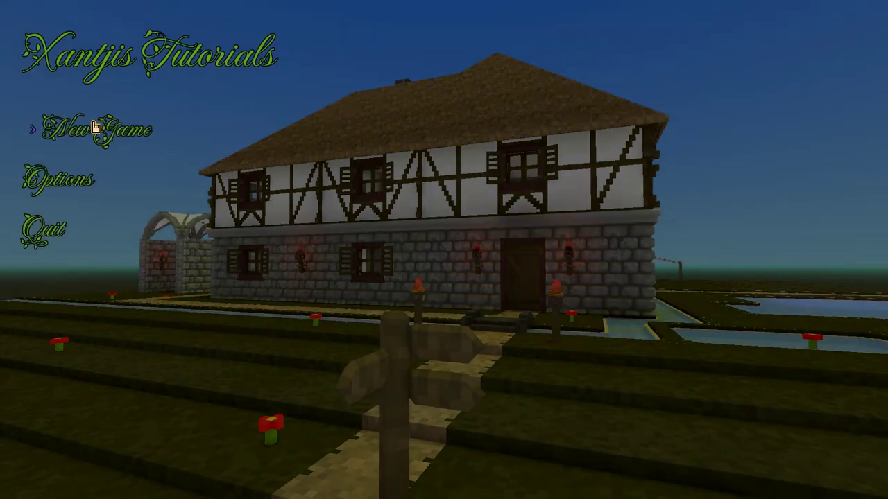
{"action": "left_click", "coordinate": [93, 128]}
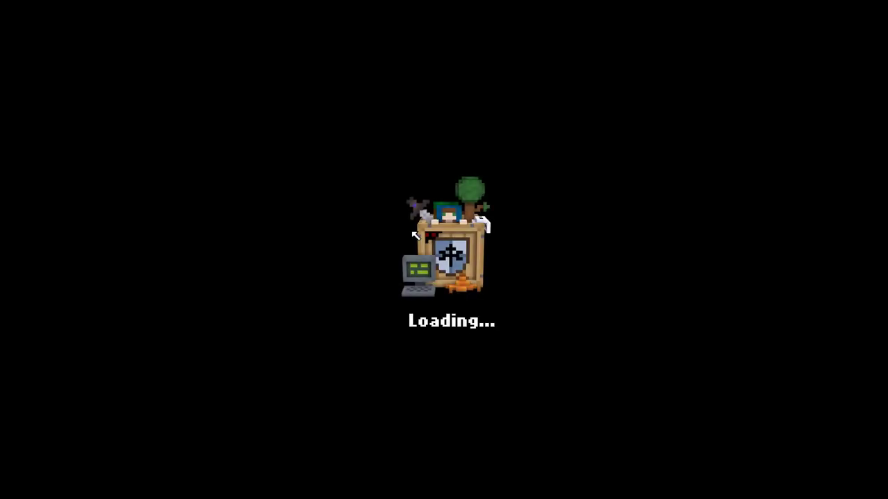
{"action": "key", "text": "s"}
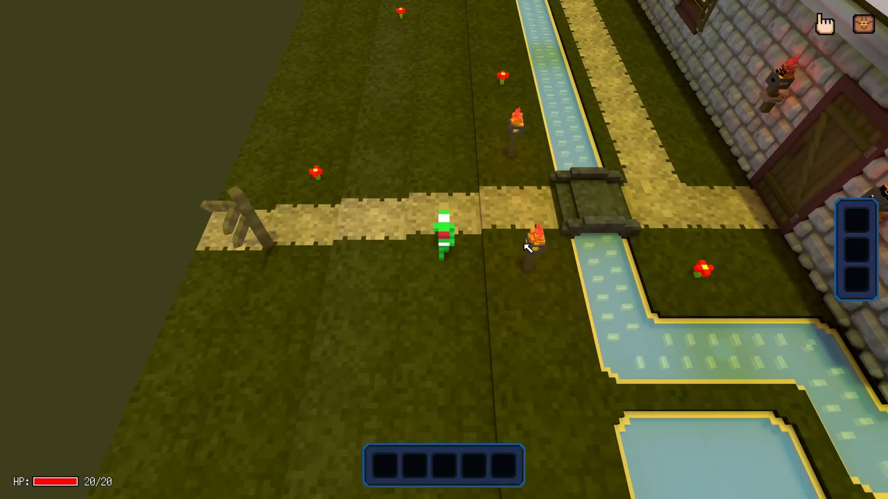
{"action": "scroll", "coordinate": [540, 256], "scroll_direction": "up", "scroll_amount": 5}
{"action": "key", "text": "d"}
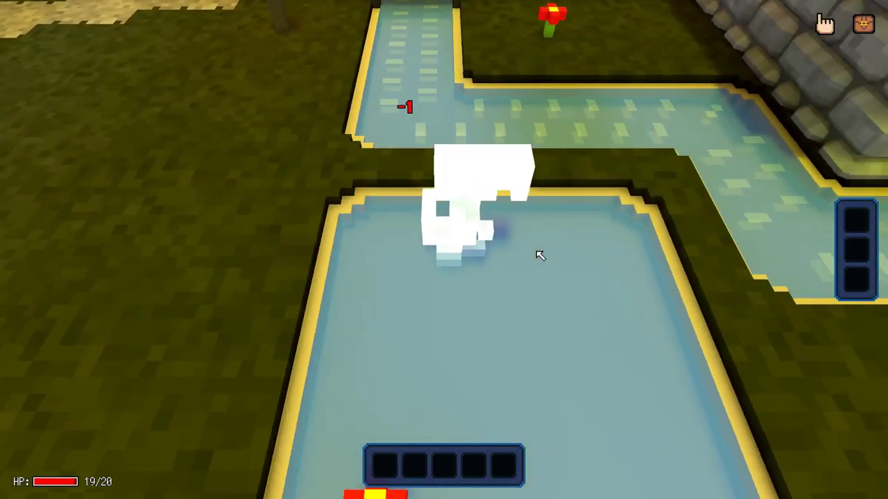
{"action": "key", "text": "d"}
{"action": "key", "text": "s"}
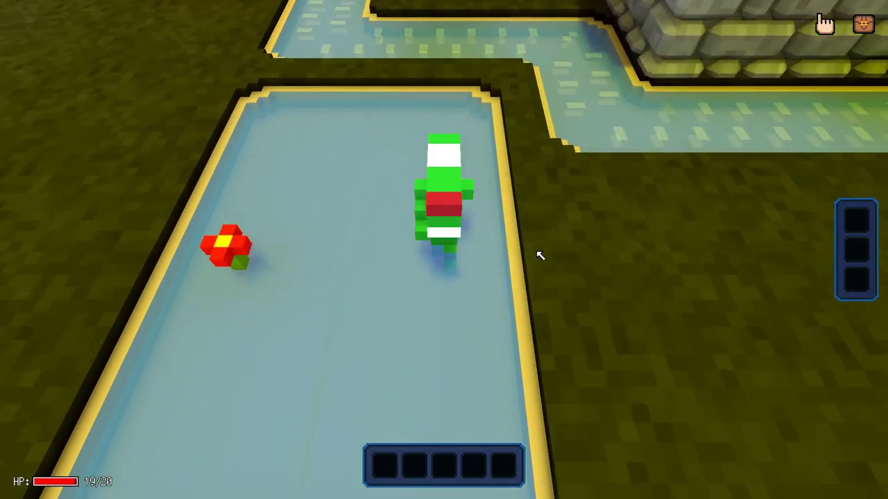
Move the character through the ocean and along its sloped edges, checking the water collision from several camera angles.
{"action": "right_click_drag", "start_coordinate": [540, 255], "coordinate": [697, 86]}
{"action": "key", "text": "d"}
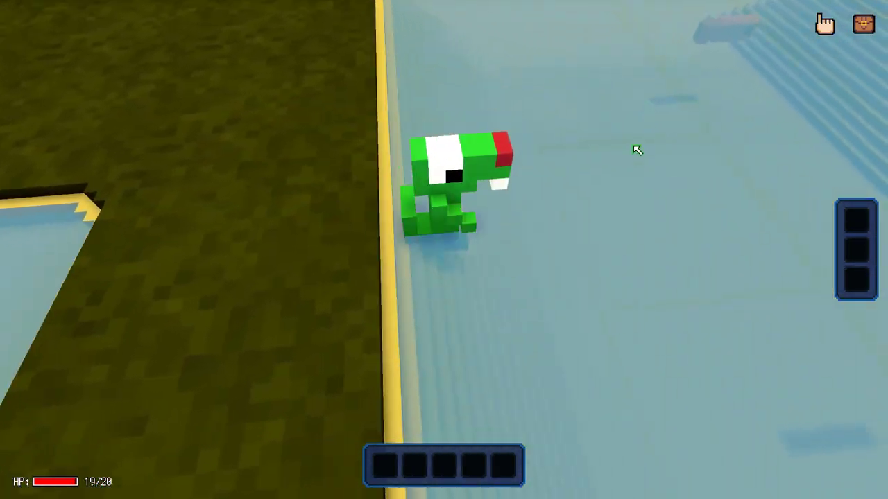
{"action": "key", "text": "d"}
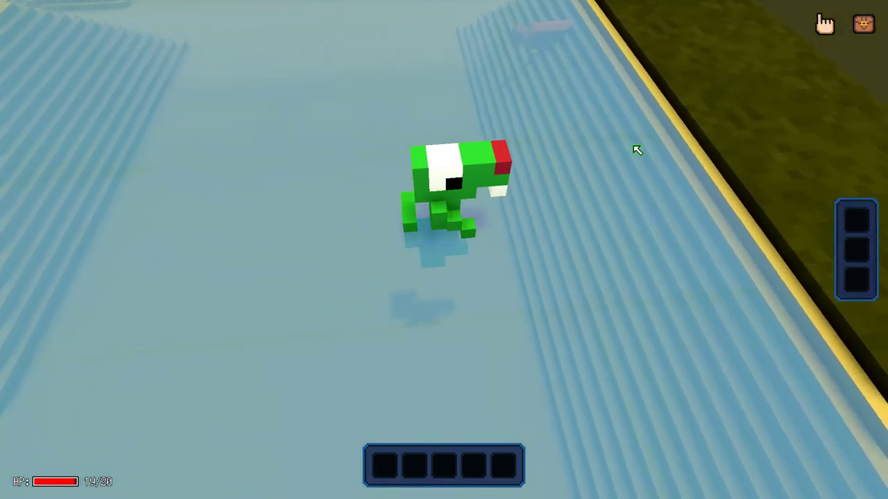
{"action": "key", "text": "a"}
{"action": "key", "text": "w"}
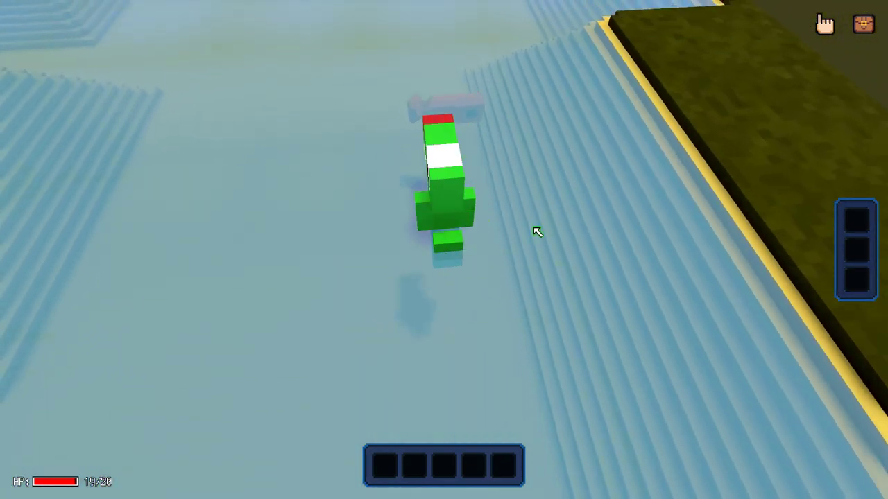
{"action": "right_click_drag", "start_coordinate": [533, 180], "coordinate": [693, 84]}
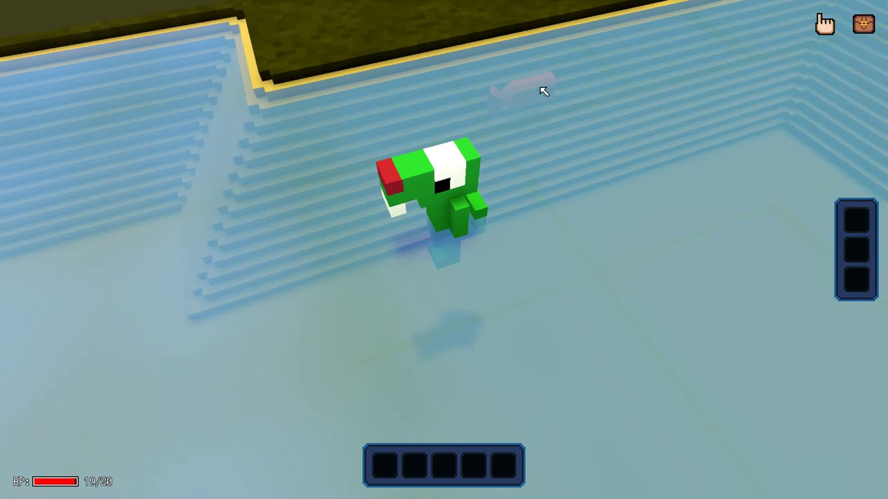
{"action": "key", "text": "d"}
{"action": "scroll", "coordinate": [563, 164], "scroll_direction": "down", "scroll_amount": 4}
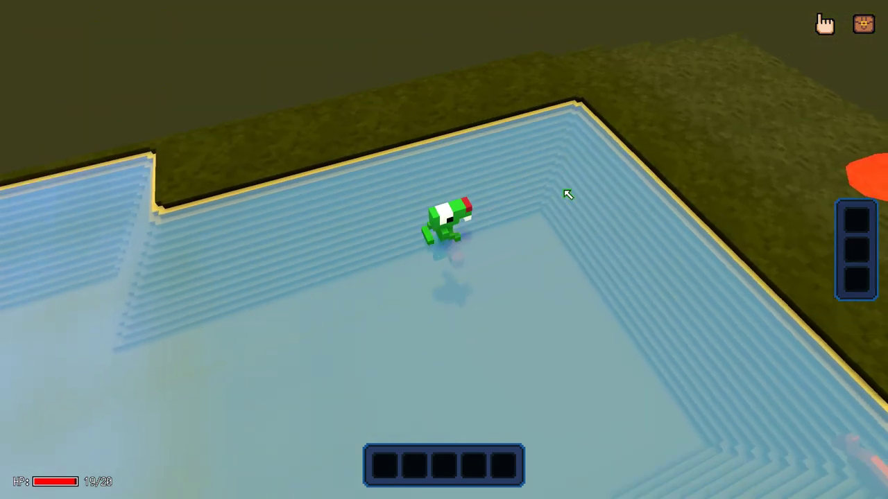
{"action": "right_click_drag", "start_coordinate": [565, 192], "coordinate": [521, 186]}
{"action": "key", "text": "a"}
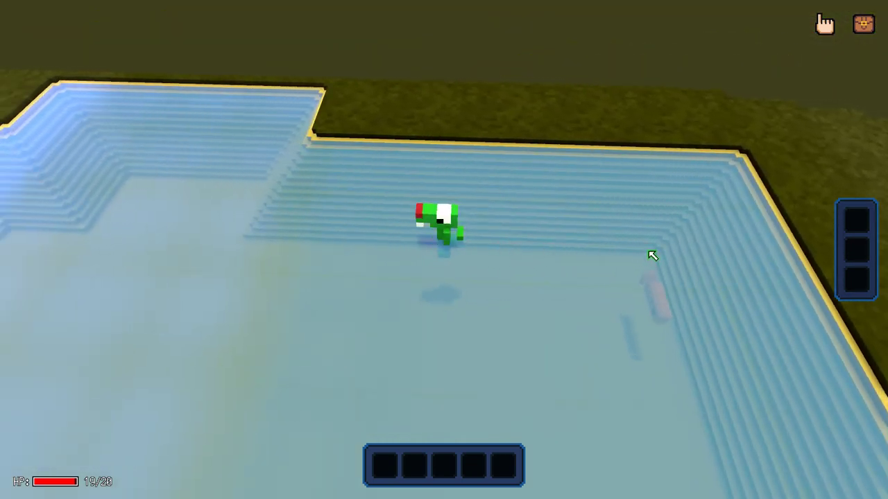
{"action": "key", "text": "s"}
{"action": "key", "text": "q"}
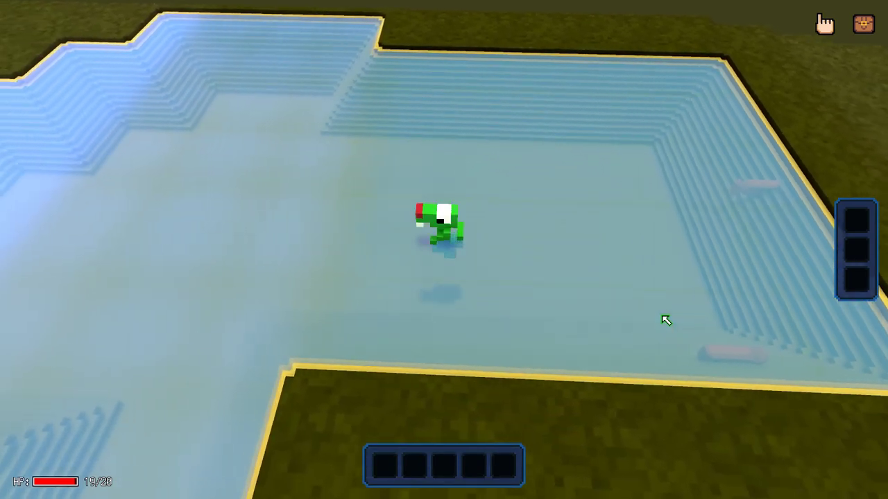
Walk the character across the ocean to its sloped edges and turn the camera to check the collision from another angle.
{"action": "key", "text": "q"}
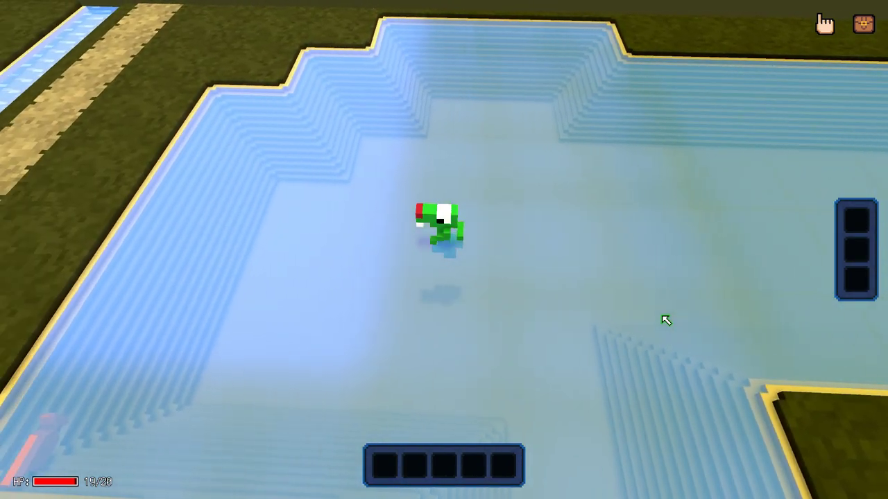
{"action": "key", "text": "s"}
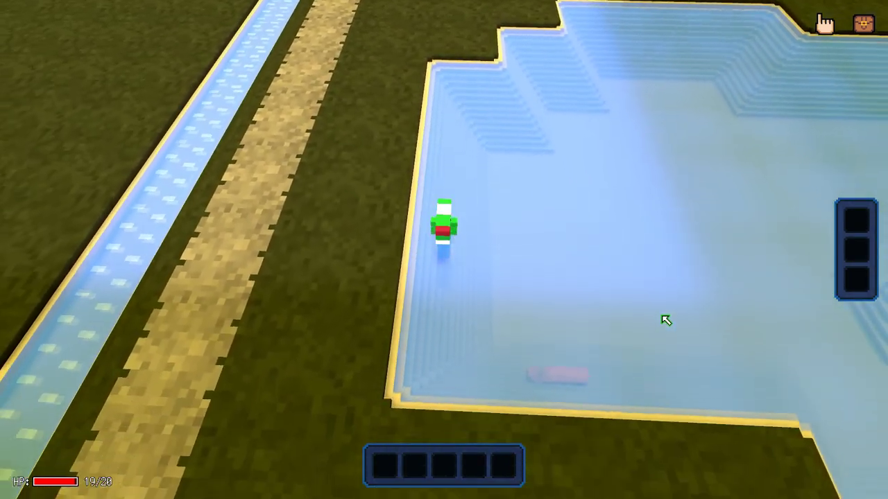
{"action": "key", "text": "d"}
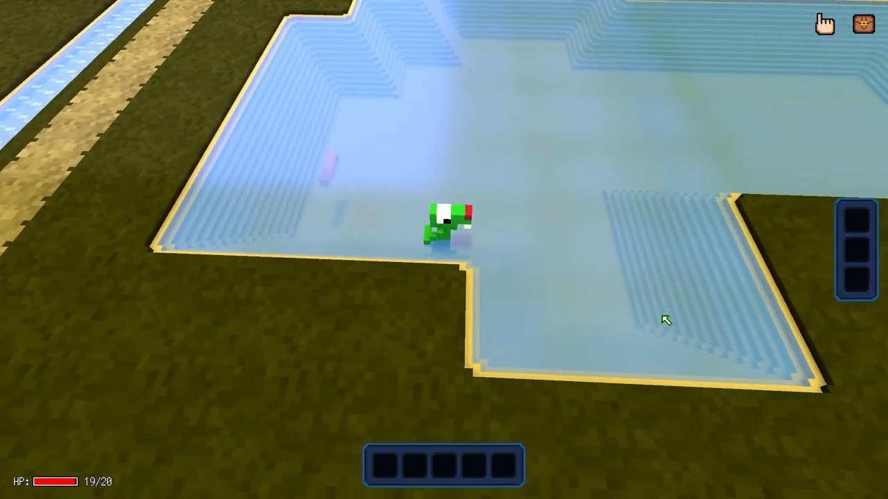
{"action": "key", "text": "w"}
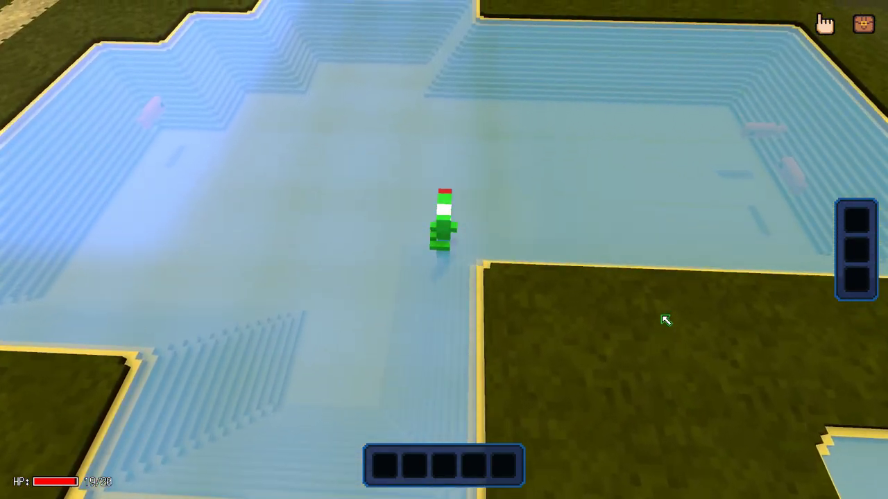
{"action": "key", "text": "w"}
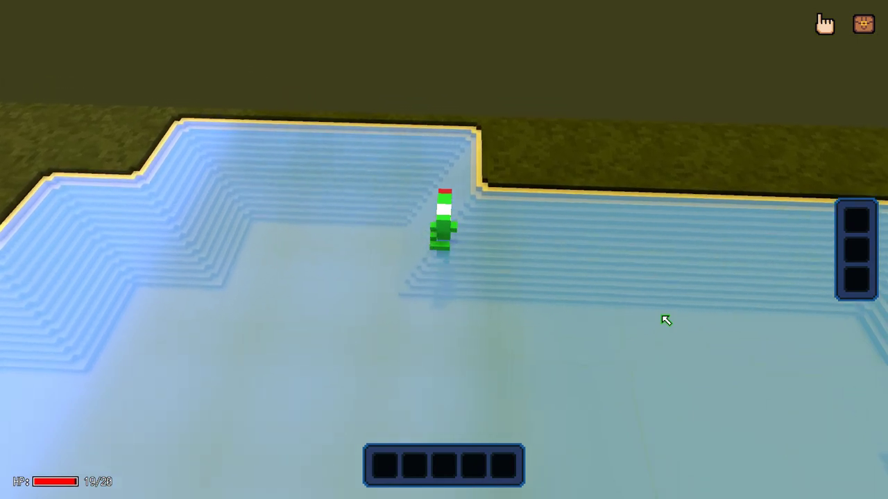
{"action": "right_click_drag", "start_coordinate": [575, 285], "coordinate": [426, 196]}
{"action": "key", "text": "s"}
{"action": "scroll", "coordinate": [426, 197], "scroll_direction": "down", "scroll_amount": 3}
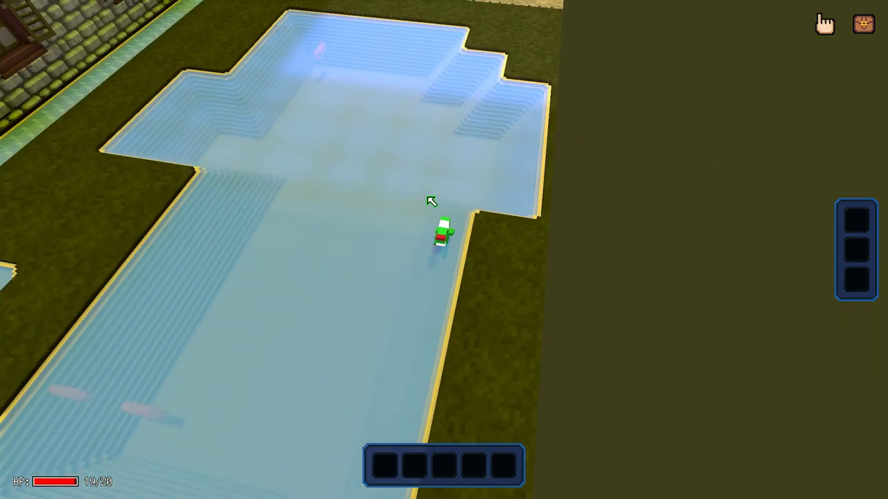
Walk the character out of the ocean onto the narrow grass bank and back into the water to test the edge.
{"action": "key", "text": "a"}
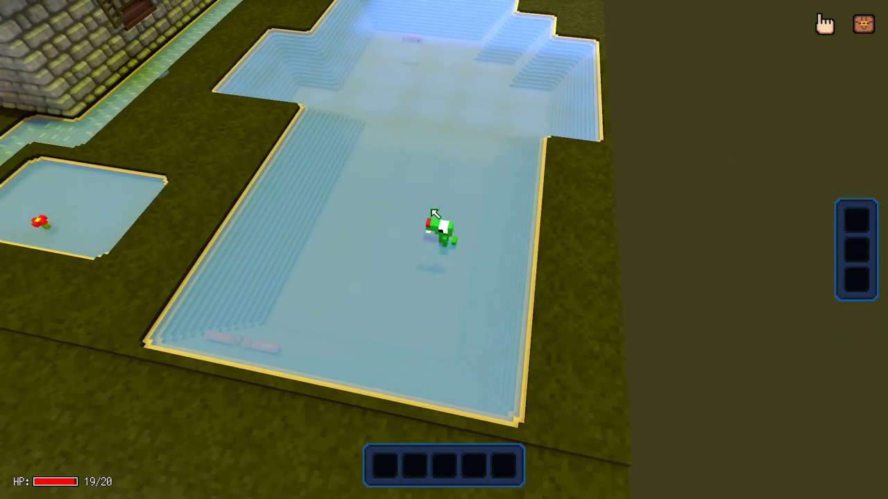
{"action": "key", "text": "d"}
{"action": "key", "text": "s"}
{"action": "key", "text": "a"}
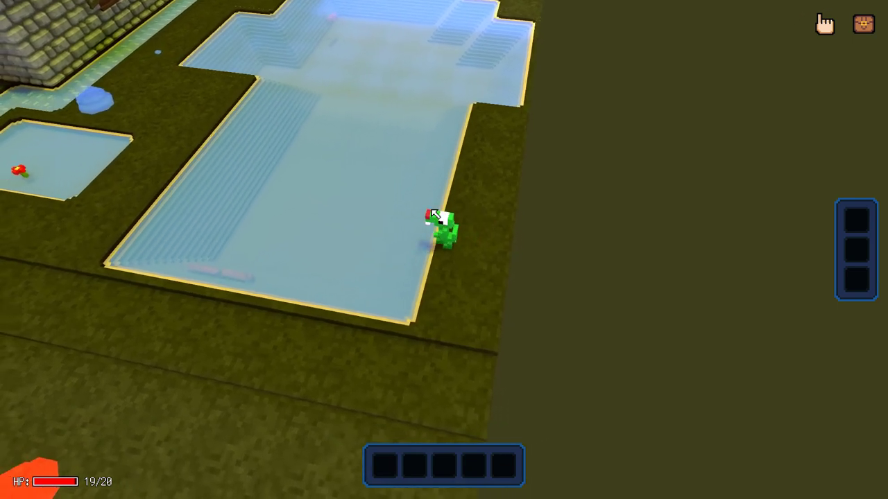
{"action": "key", "text": "w"}
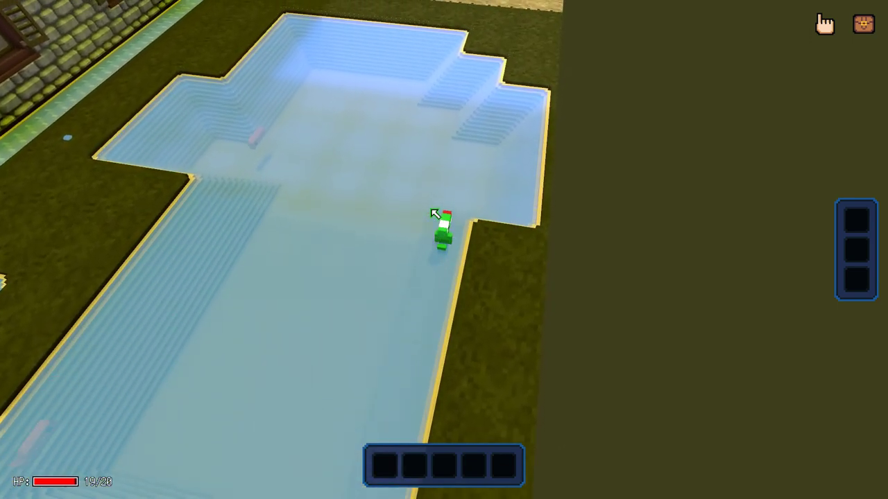
{"action": "key", "text": "d"}
{"action": "key", "text": "w"}
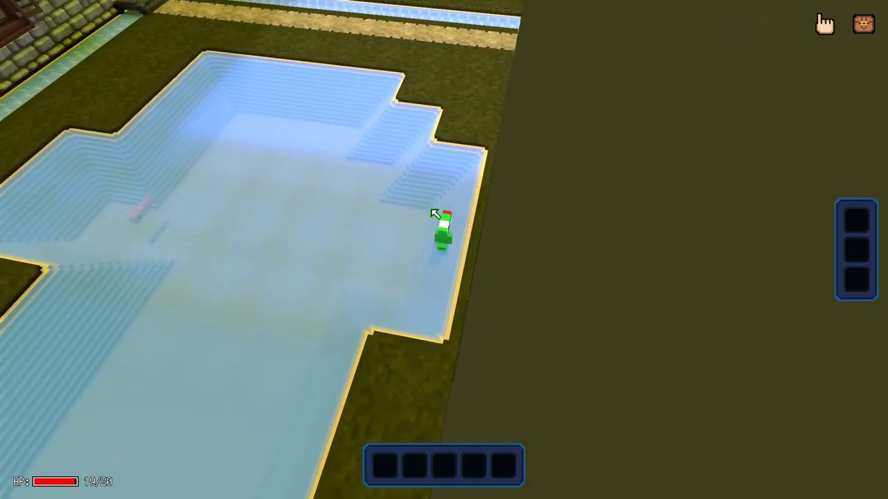
Move the character along the stepped ocean shoreline near the sand path, and quit the play test to return to the editor.
{"action": "key", "text": "a"}
{"action": "key", "text": "w"}
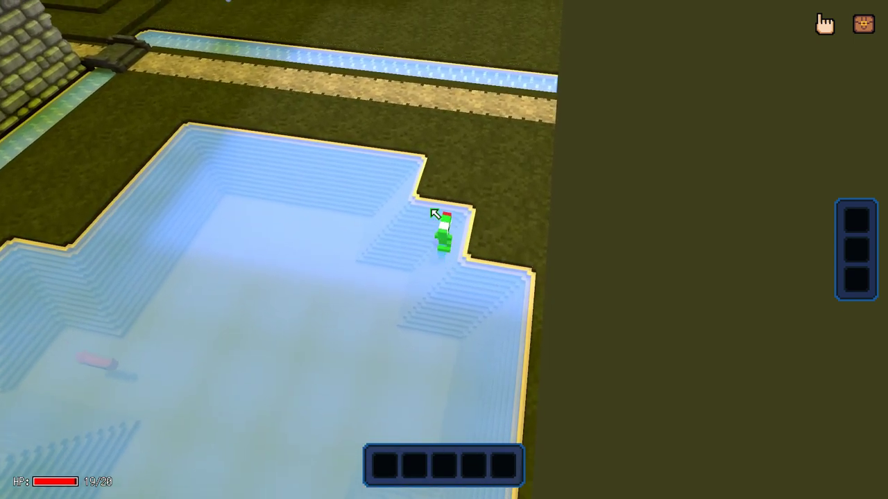
{"action": "key", "text": "a"}
{"action": "key", "text": "w"}
{"action": "key", "text": "w"}
{"action": "key", "text": "a"}
{"action": "key", "text": "s"}
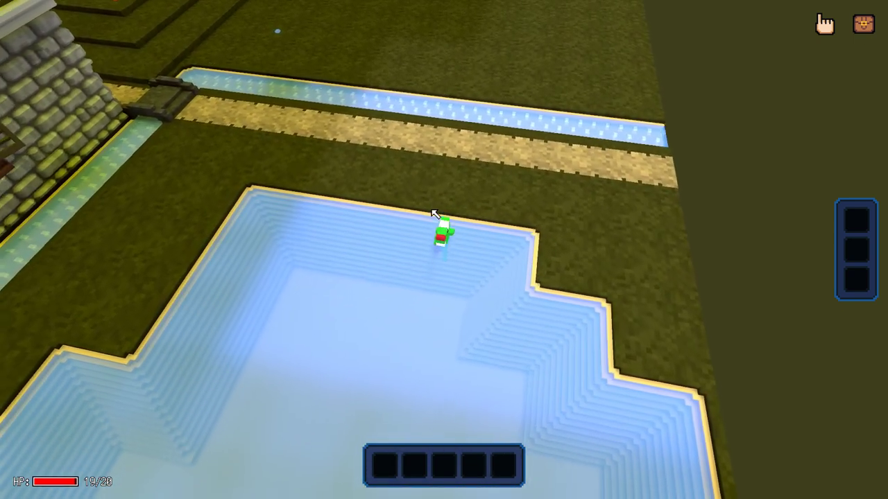
{"action": "right_click_drag", "start_coordinate": [430, 209], "coordinate": [449, 196]}
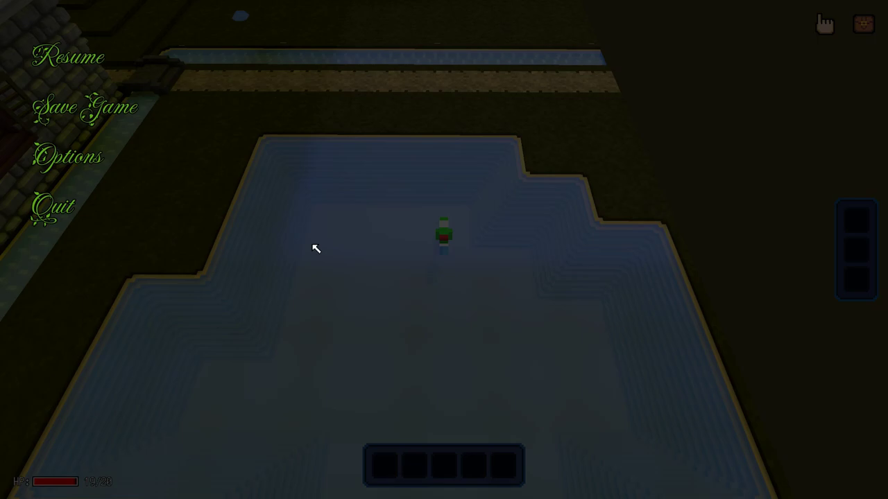
{"action": "left_click", "coordinate": [59, 204]}
{"action": "left_click", "coordinate": [392, 281]}
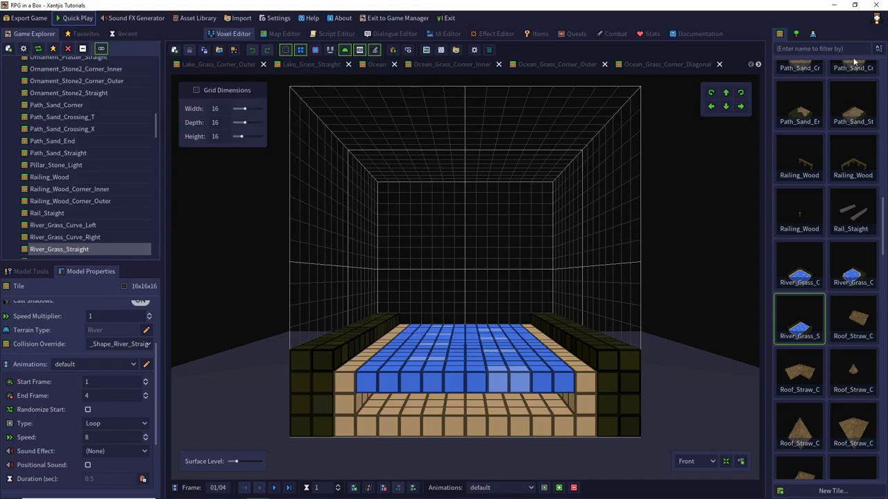
Open the Rex character model and show its last animation frame from the side.
{"action": "left_click", "coordinate": [813, 33]}
{"action": "double_click", "coordinate": [812, 145]}
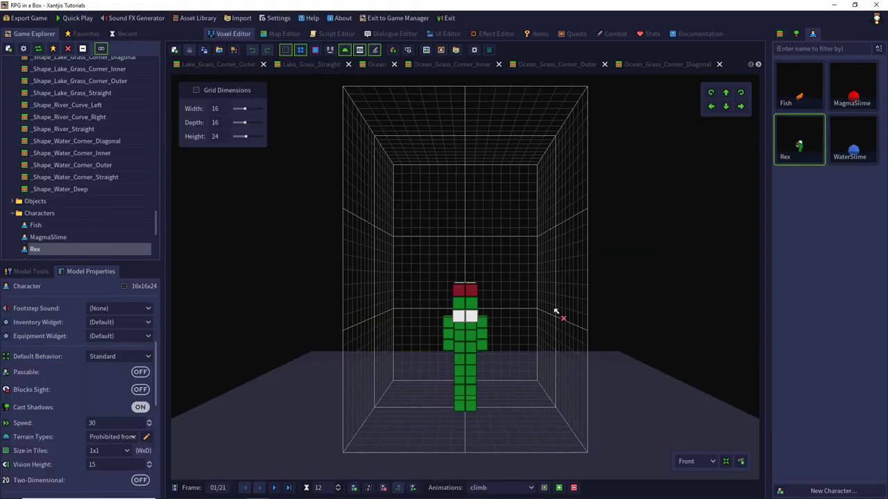
{"action": "left_click", "coordinate": [289, 488]}
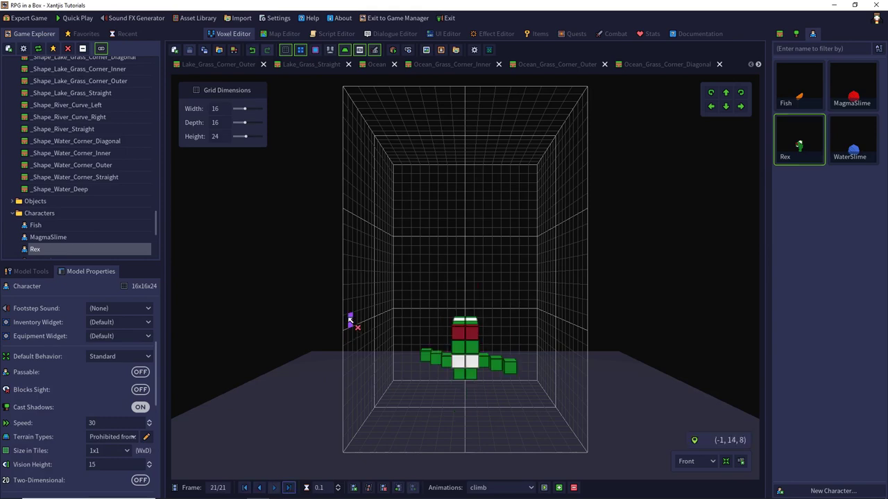
{"action": "right_click_drag", "start_coordinate": [352, 321], "coordinate": [426, 430]}
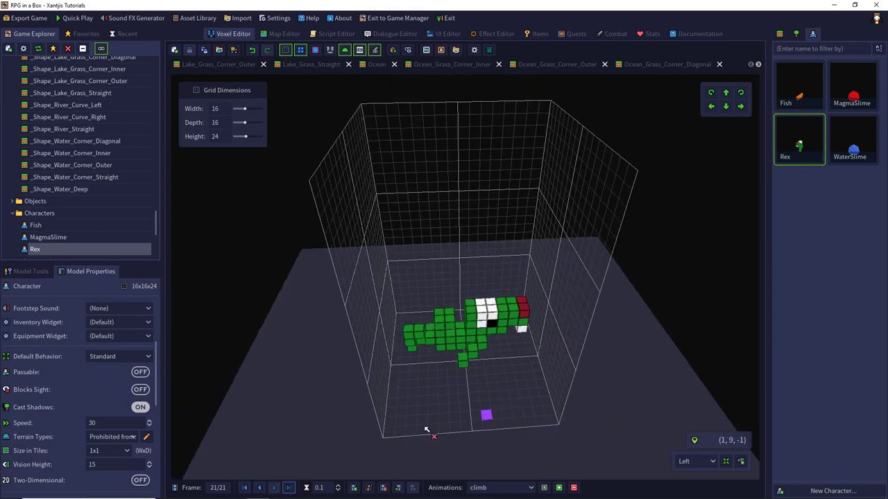
Step back through Rex's frames to frame 15 and forward again to frame 21, examining the water poses from several angles.
{"action": "left_click", "coordinate": [258, 490]}
{"action": "left_click", "coordinate": [258, 490]}
{"action": "left_click", "coordinate": [258, 489]}
{"action": "left_click", "coordinate": [258, 487]}
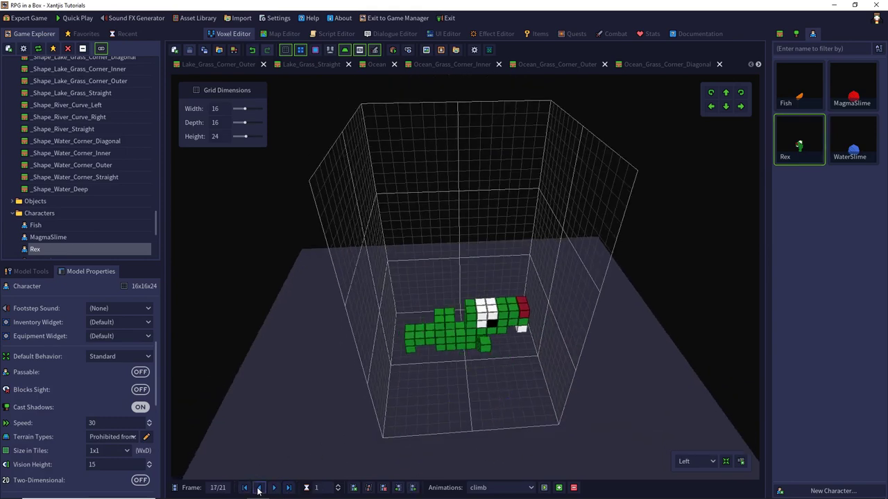
{"action": "left_click", "coordinate": [259, 487]}
{"action": "left_click", "coordinate": [258, 487]}
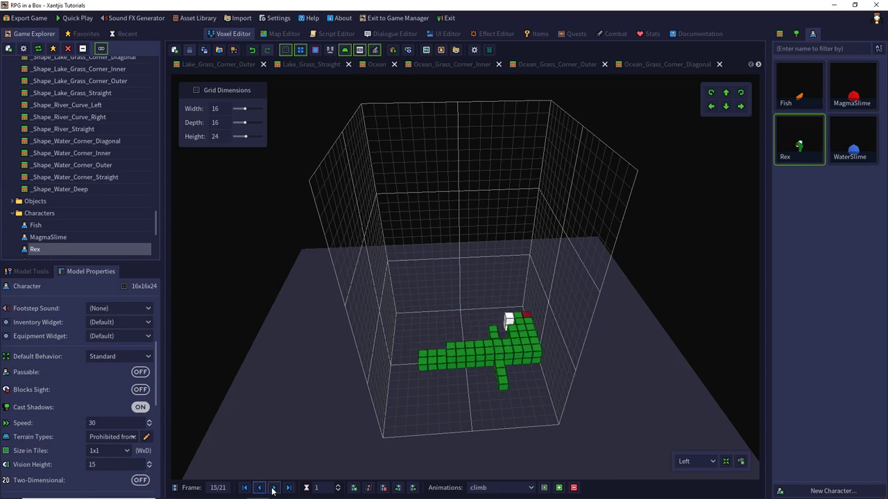
{"action": "left_click", "coordinate": [274, 488]}
{"action": "right_click_drag", "start_coordinate": [332, 291], "coordinate": [708, 297]}
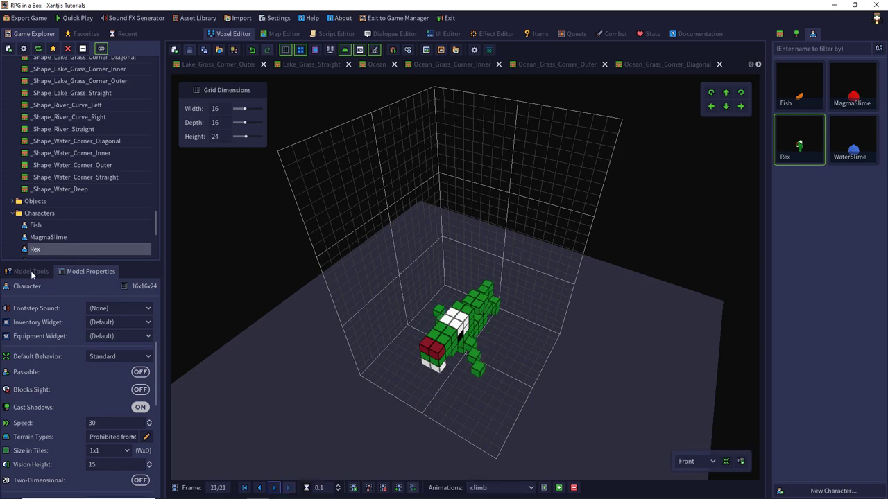
Review the frame range, type and speed settings of Rex's idle_water and walk_water animations.
{"action": "scroll", "coordinate": [87, 341], "scroll_direction": "down", "scroll_amount": 6}
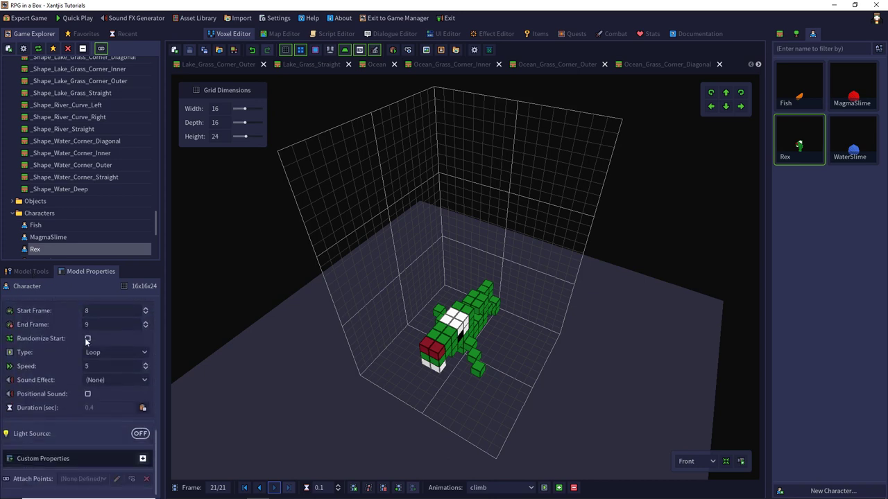
{"action": "scroll", "coordinate": [85, 339], "scroll_direction": "up", "scroll_amount": 2}
{"action": "left_click", "coordinate": [83, 339]}
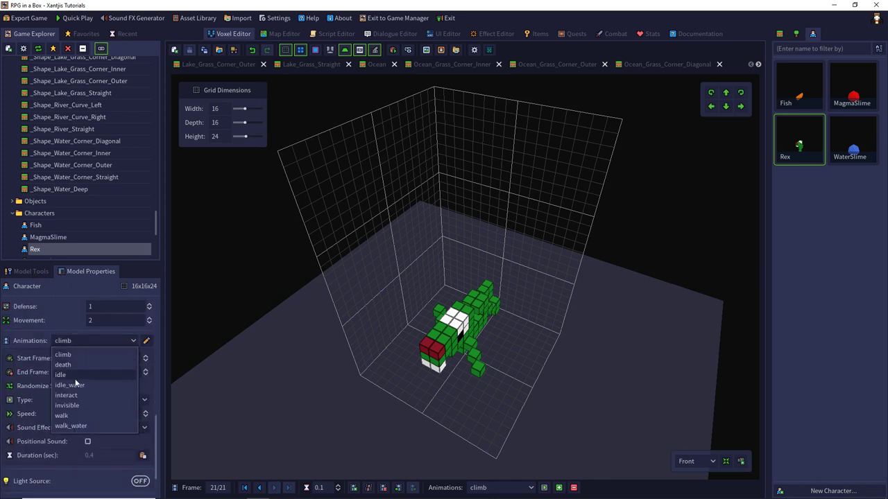
{"action": "left_click", "coordinate": [75, 386]}
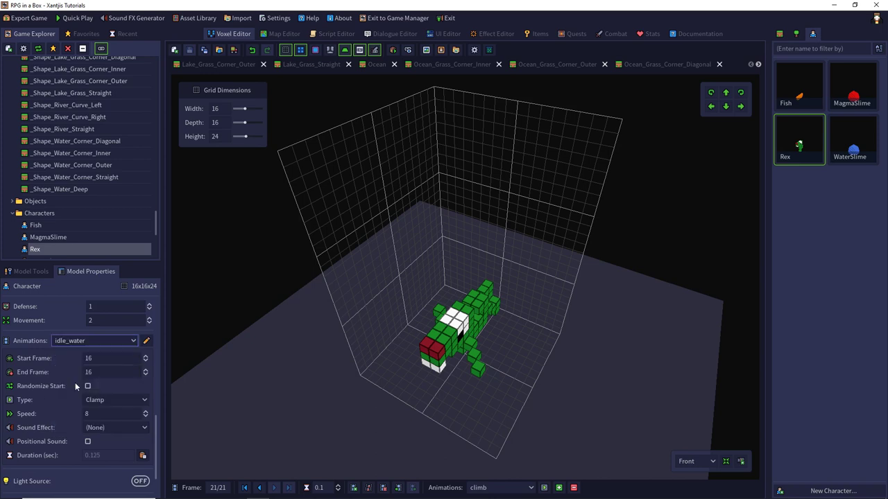
{"action": "left_click", "coordinate": [84, 342]}
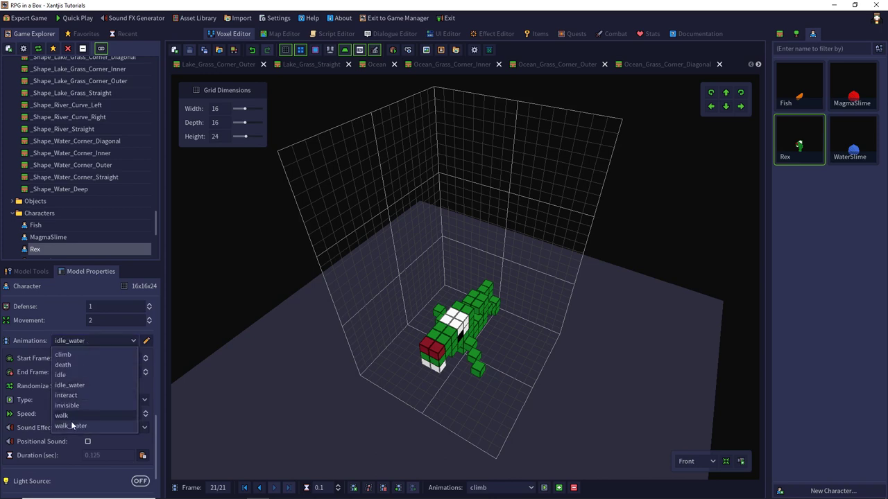
{"action": "left_click", "coordinate": [72, 426]}
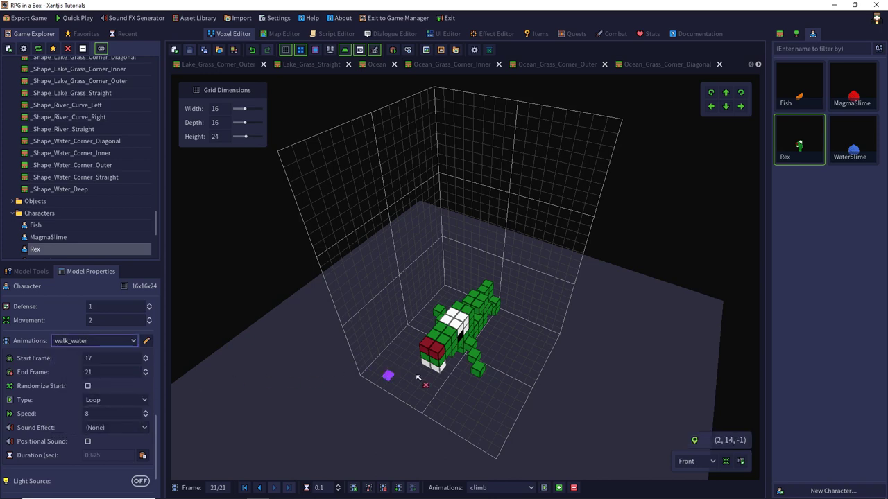
Preview Rex's walk_water animation from another angle, stop the playback and look over the list of available animations.
{"action": "left_click", "coordinate": [520, 487]}
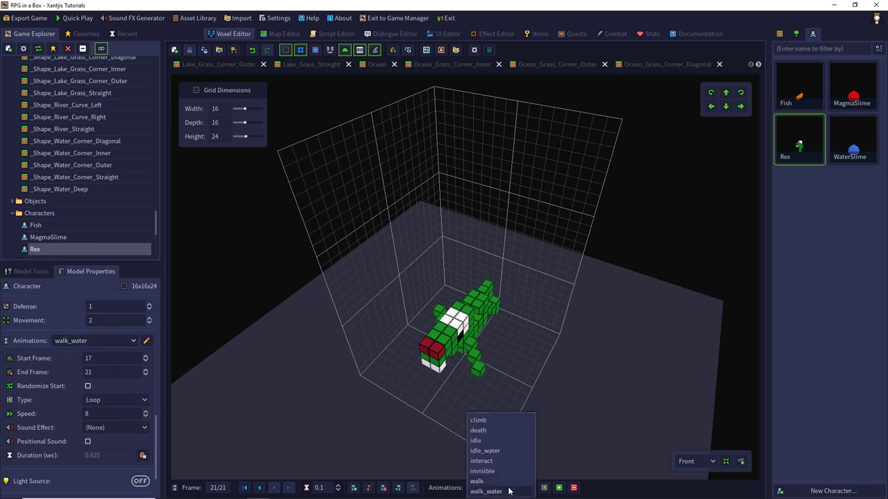
{"action": "left_click", "coordinate": [509, 491]}
{"action": "left_click", "coordinate": [543, 487]}
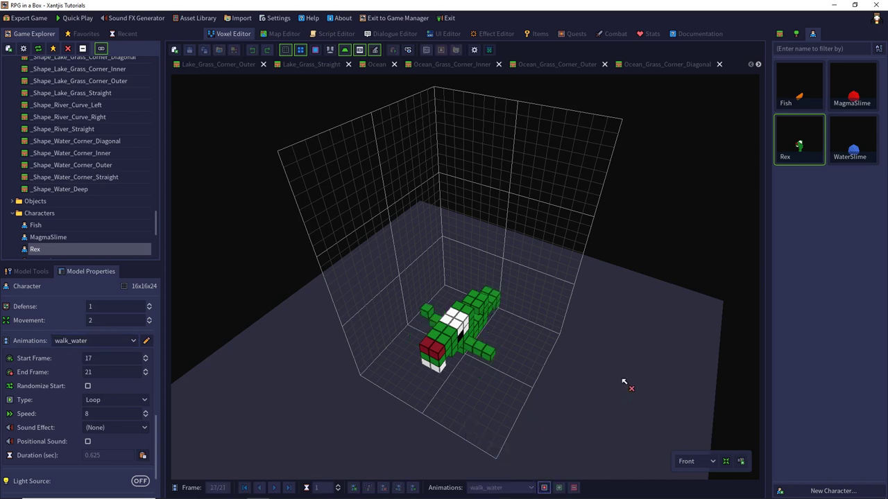
{"action": "middle_click_drag", "start_coordinate": [625, 382], "coordinate": [602, 368]}
{"action": "left_click", "coordinate": [544, 488]}
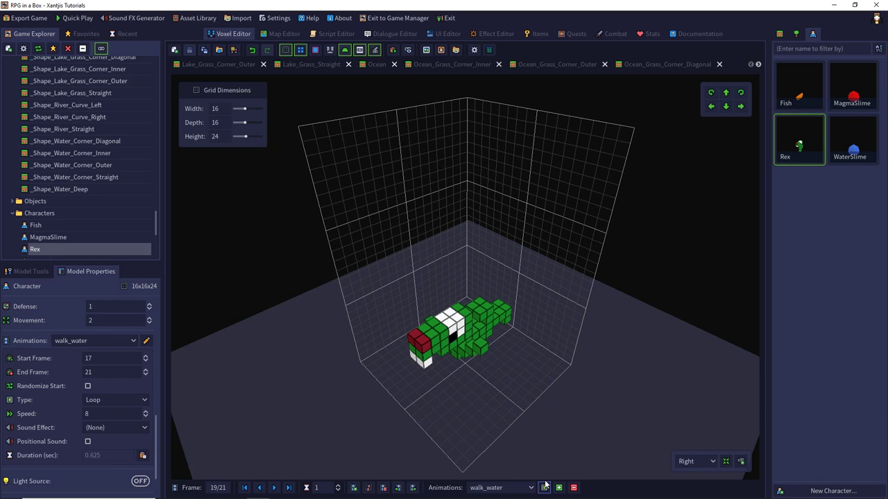
{"action": "left_click", "coordinate": [479, 488]}
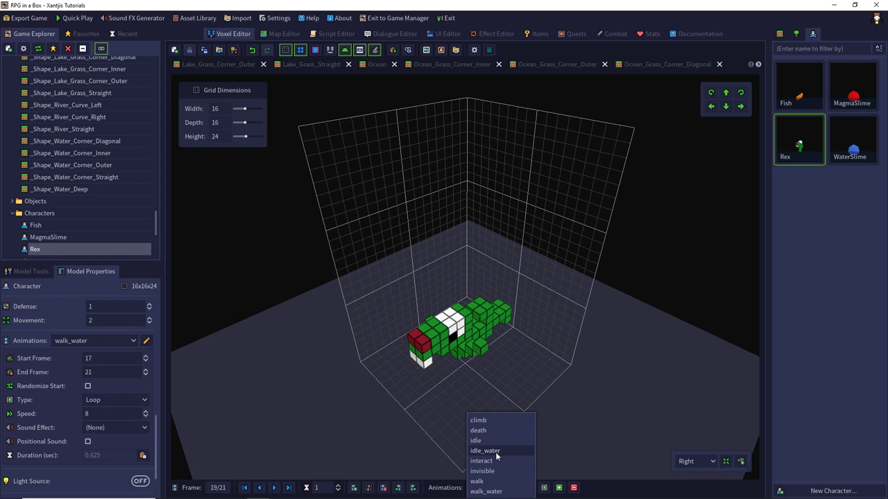
{"action": "left_click", "coordinate": [633, 385]}
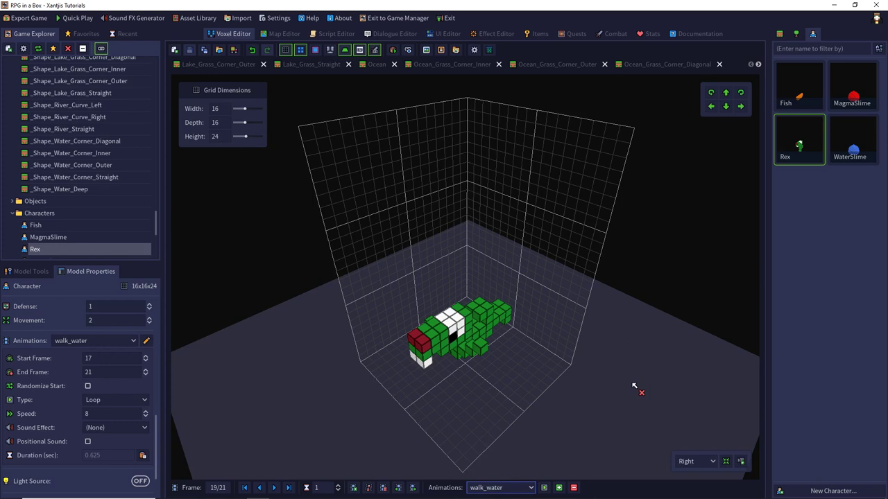
Switch to the Script Editor and review the Global Event Scripts in the game configuration, including the character enter and exit tile events.
{"action": "left_click", "coordinate": [336, 33]}
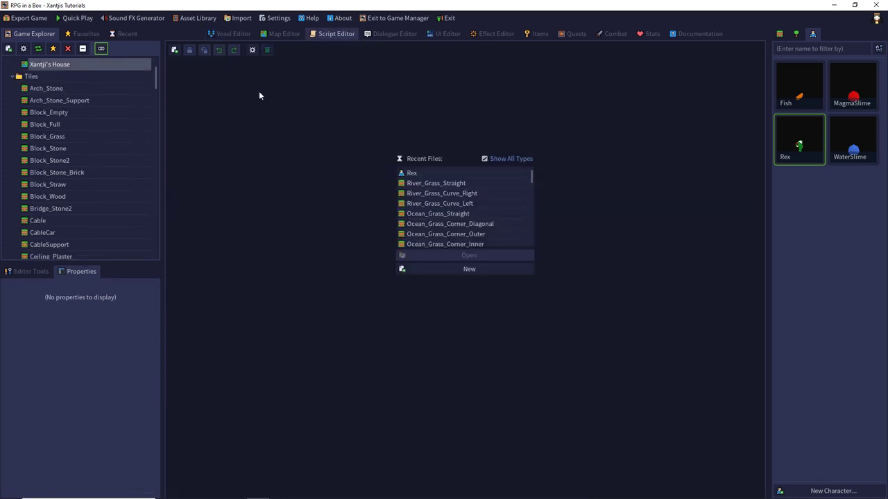
{"action": "left_click", "coordinate": [24, 48]}
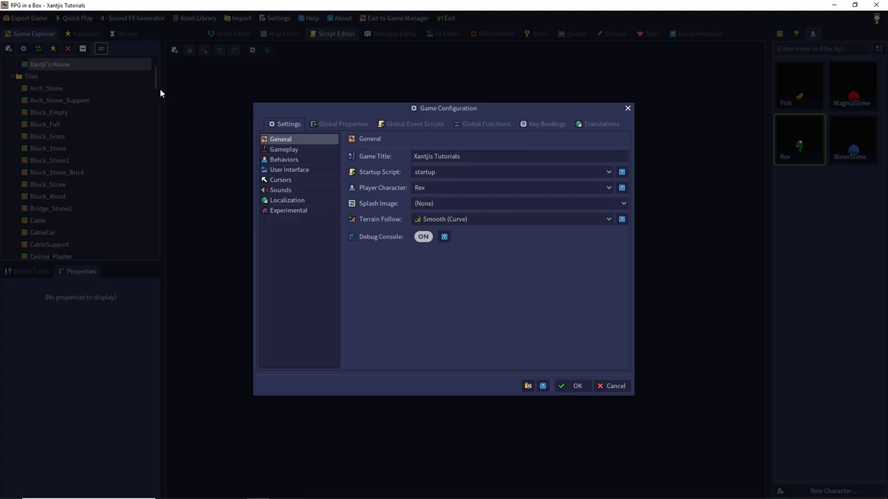
{"action": "left_click", "coordinate": [403, 125]}
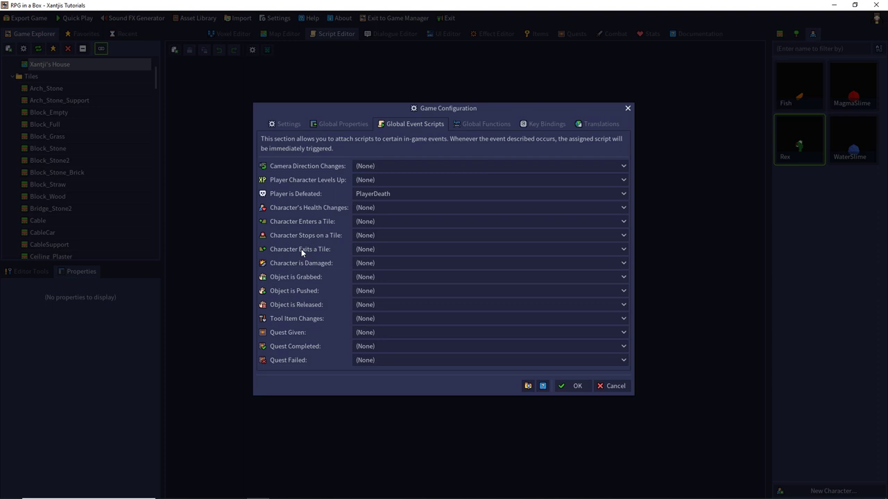
{"action": "left_click", "coordinate": [570, 384]}
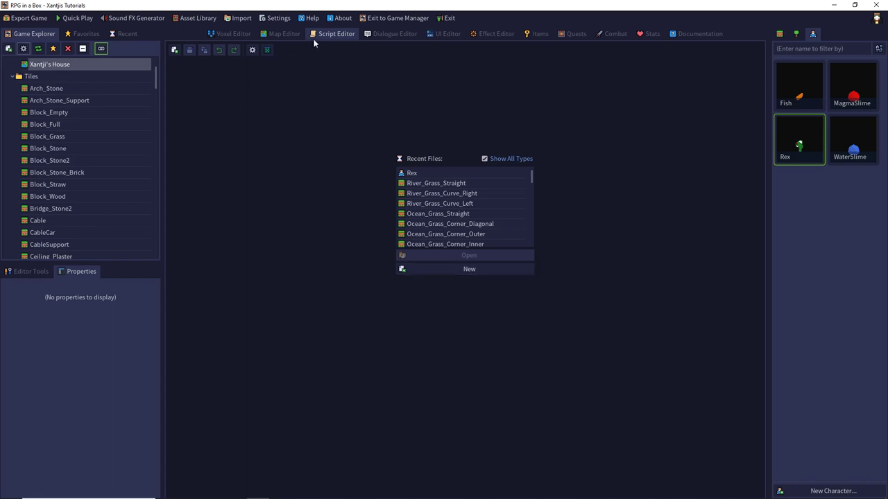
Create a new script named MovementDetermination.
{"action": "left_click", "coordinate": [174, 49]}
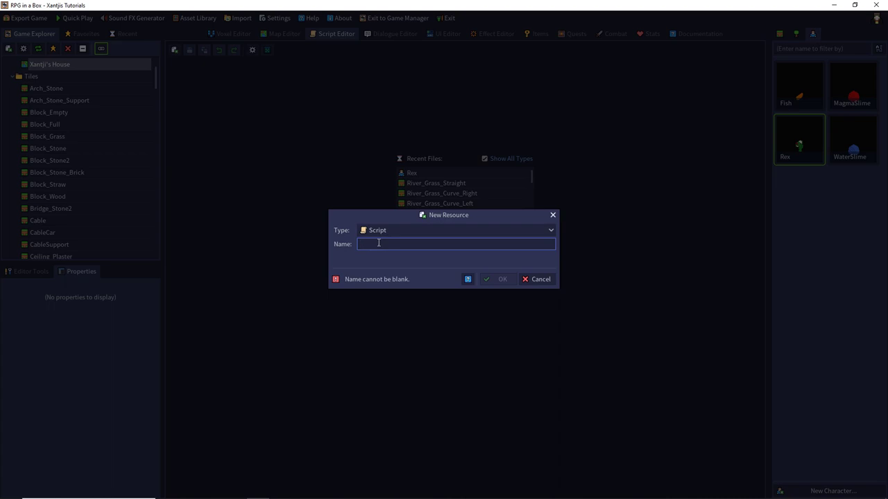
{"action": "type", "text": "Movement"}
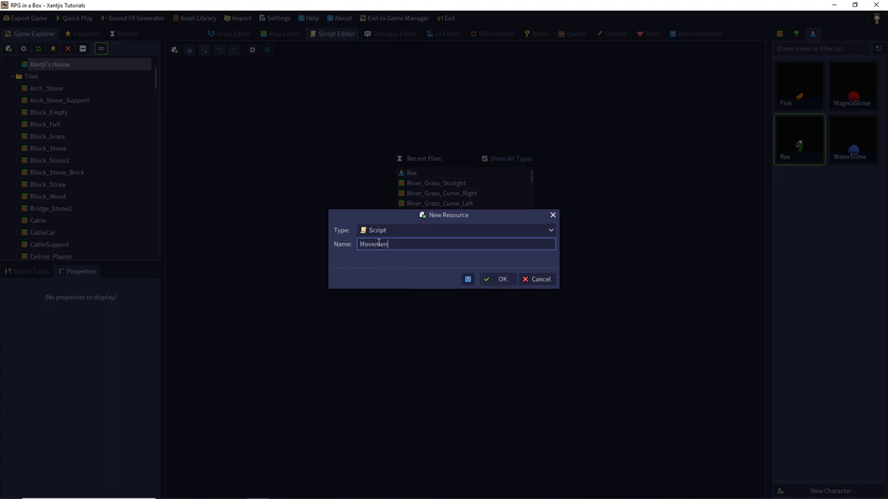
{"action": "type", "text": "Determination"}
{"action": "key", "text": "Return"}
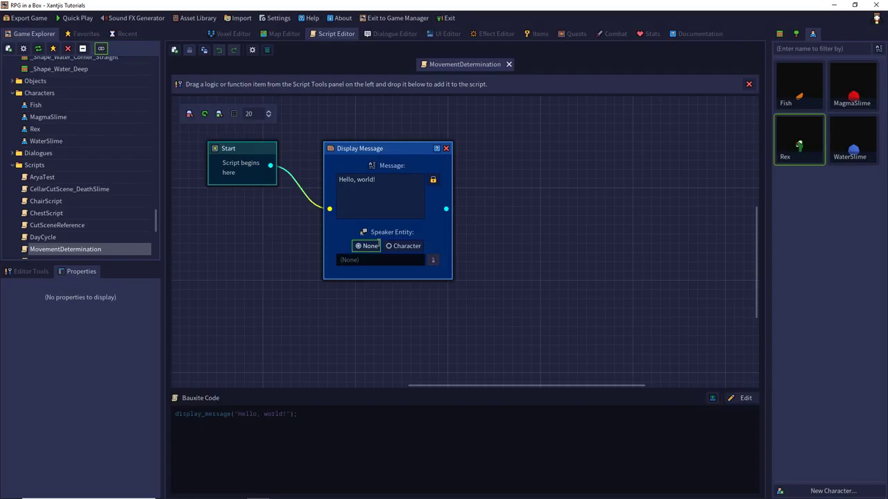